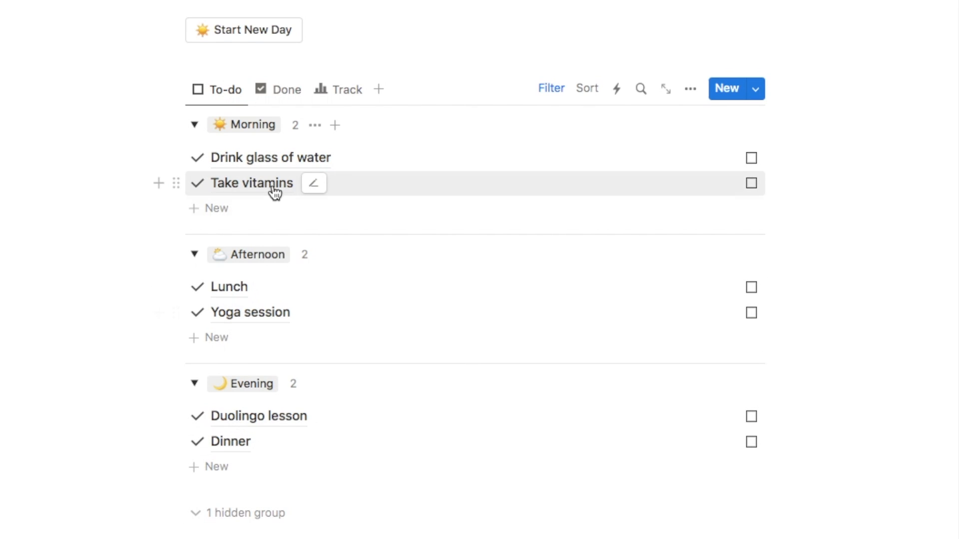
- Review the Done and Track views of the finished routine, inspecting the Today and Yesterday groups, and return to the To-do view
click(280, 95)
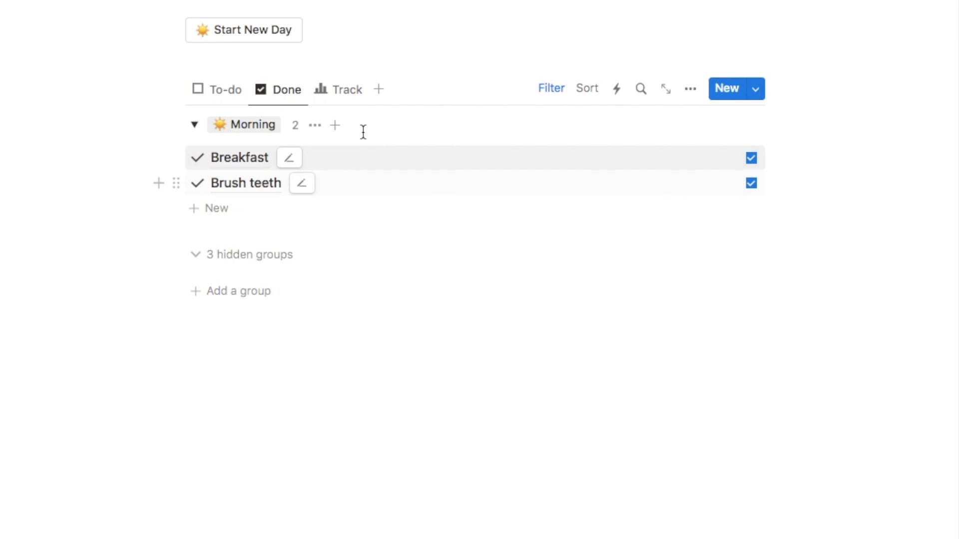
click(337, 91)
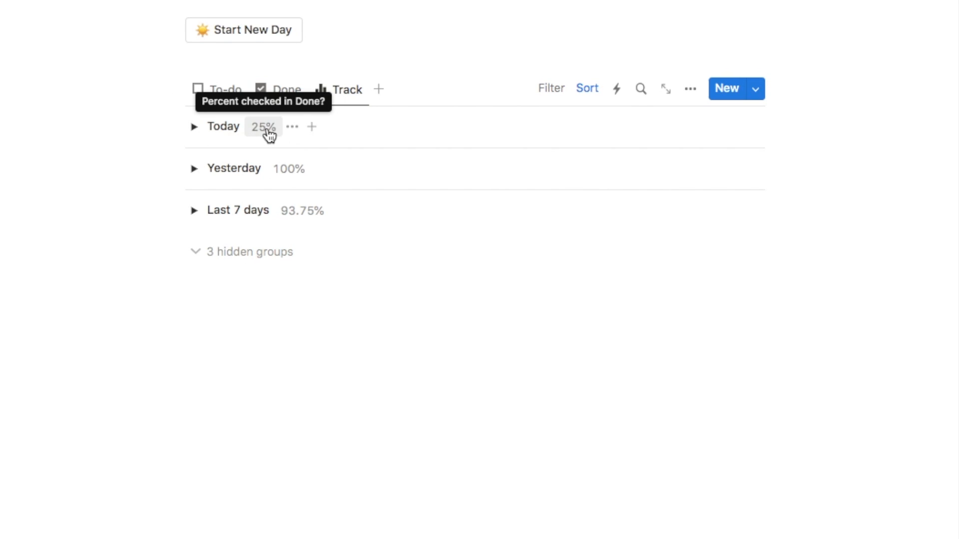
click(194, 128)
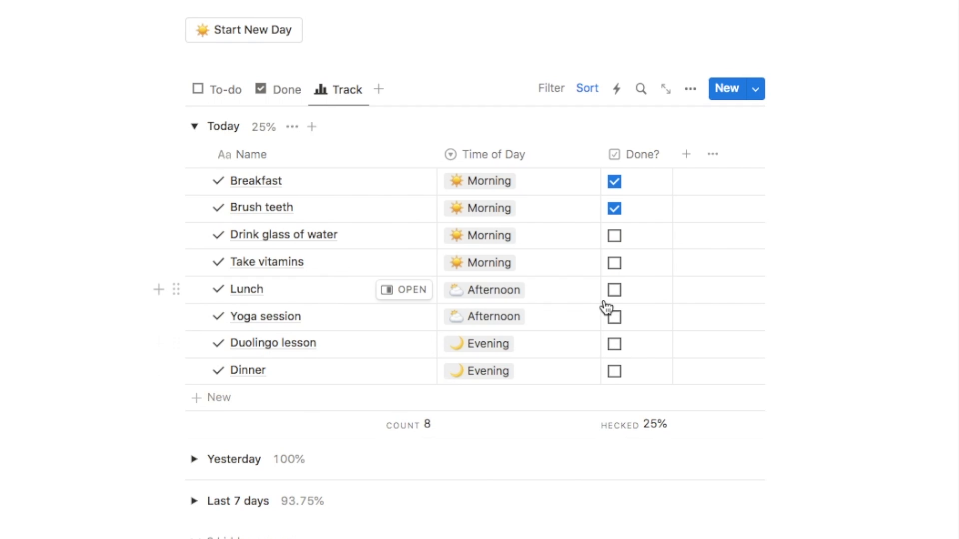
click(195, 128)
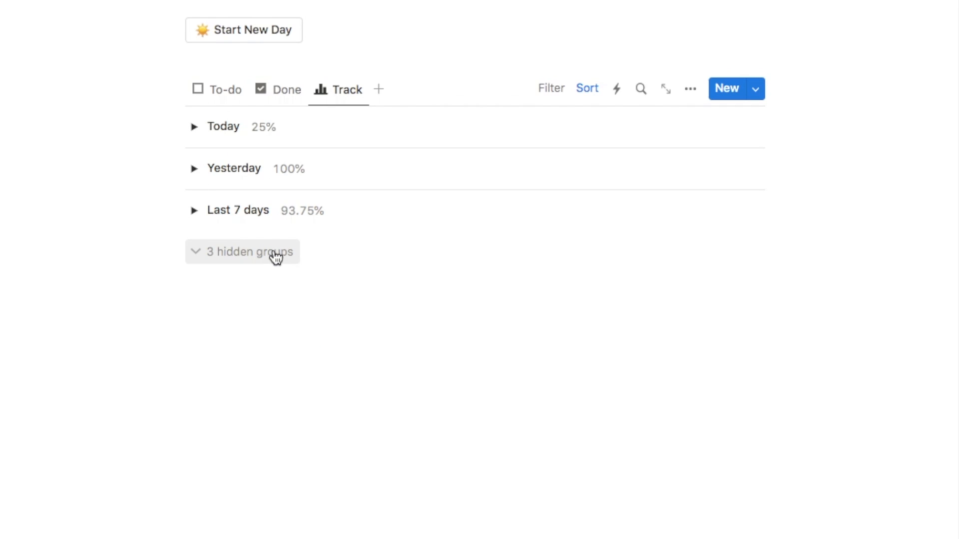
click(193, 171)
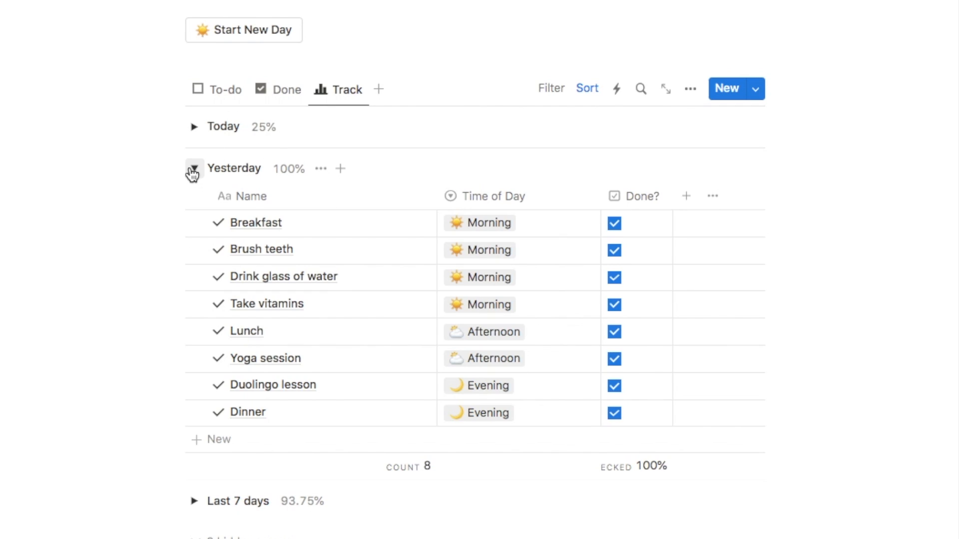
click(194, 170)
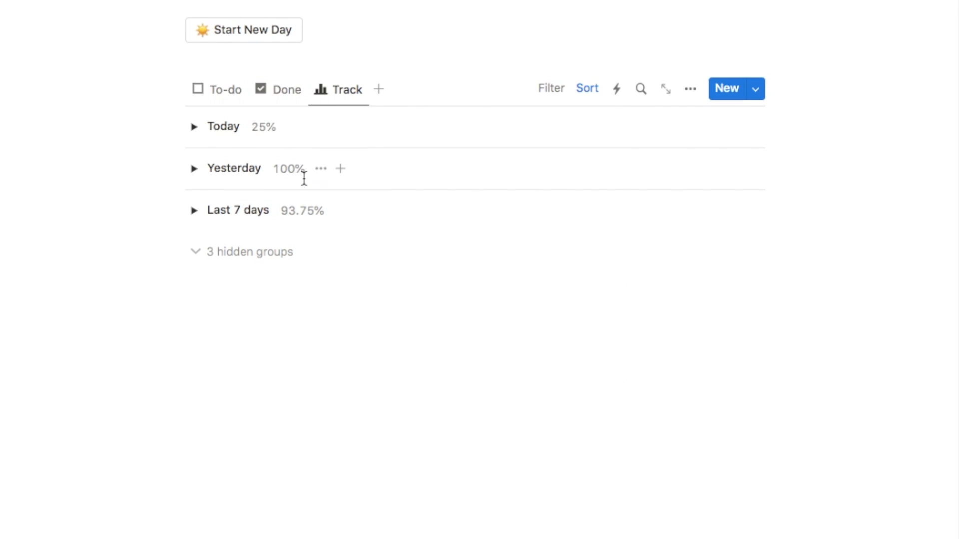
click(223, 91)
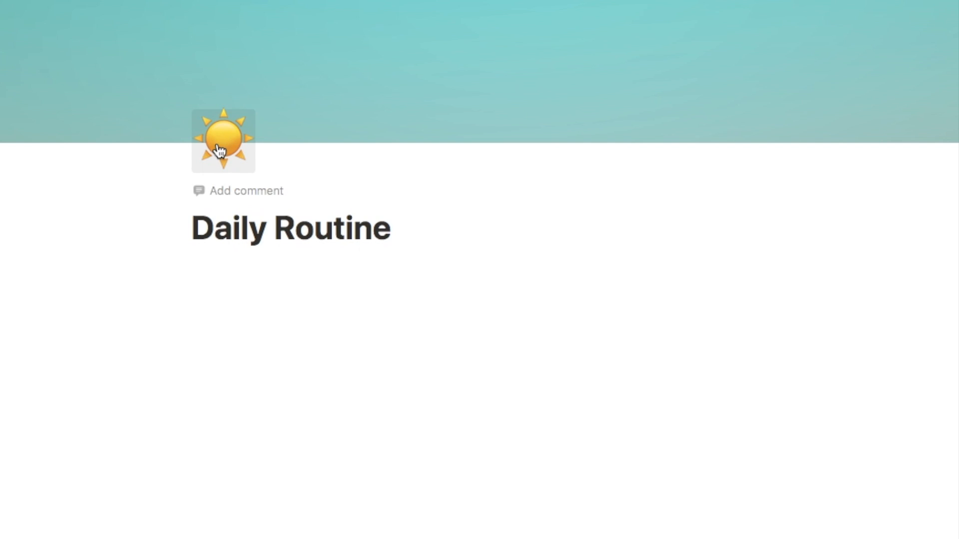
- Insert an inline database below the Daily Routine page title and name it "Daily Routine"
key(Return)
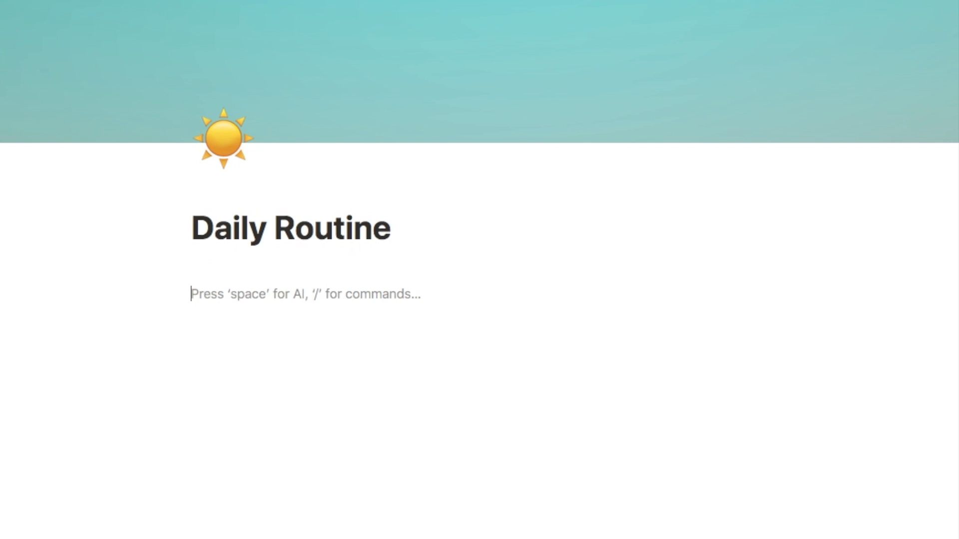
text(/data)
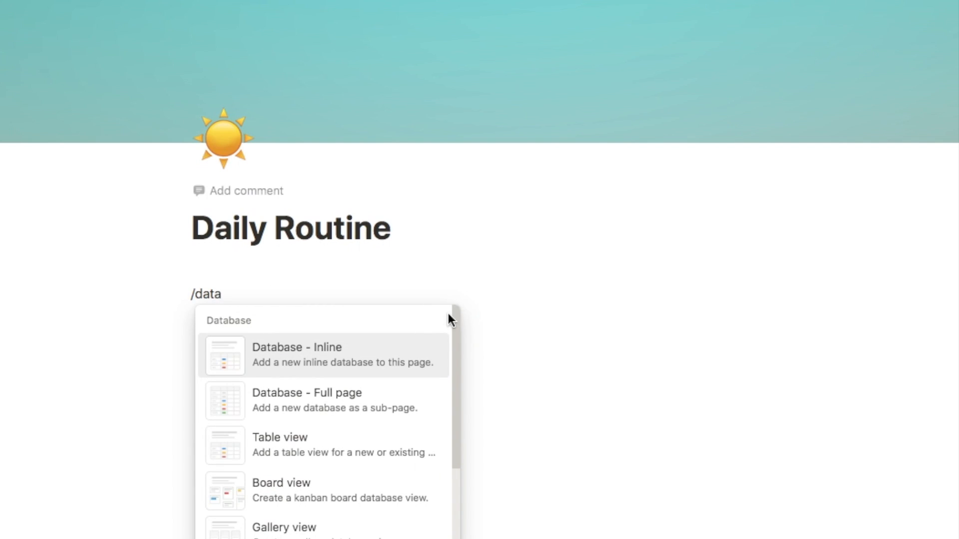
click(296, 354)
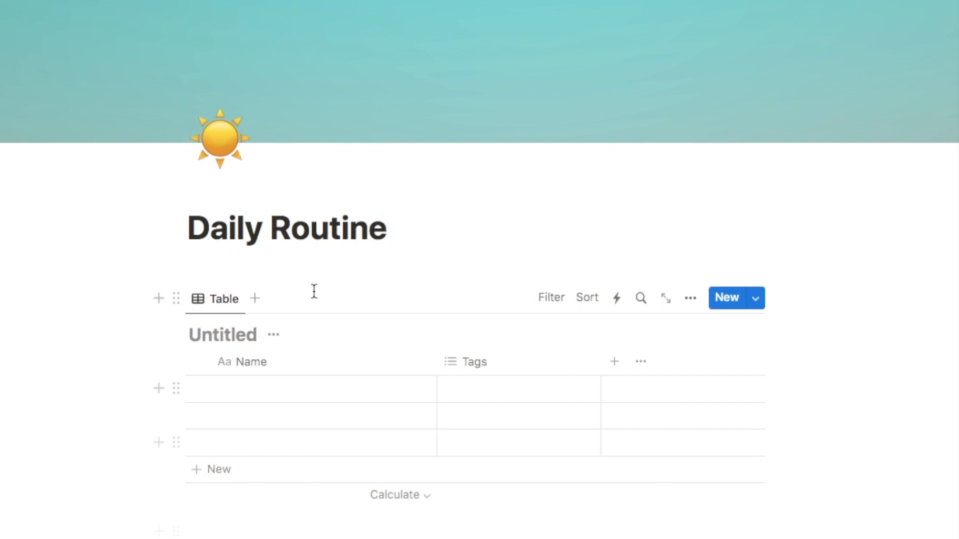
text(D)
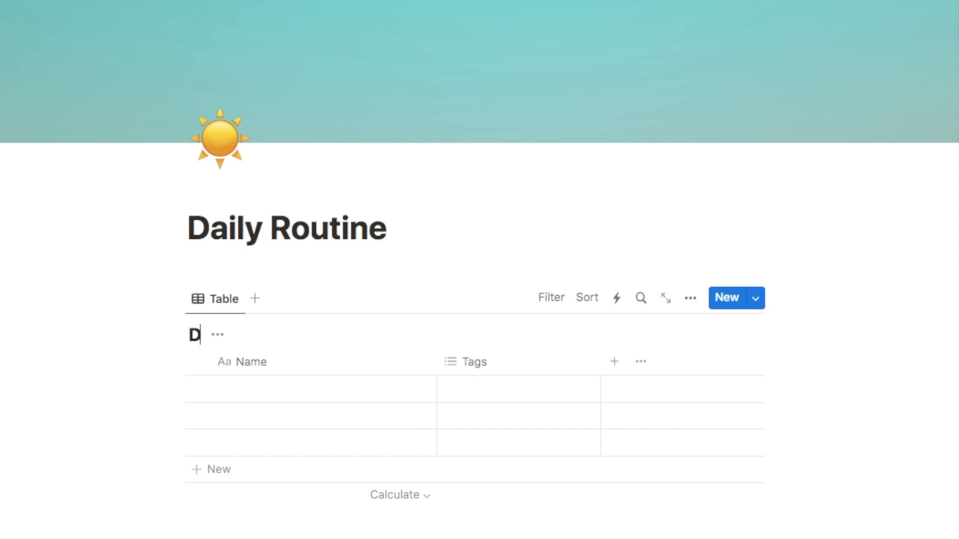
text(aily Routine)
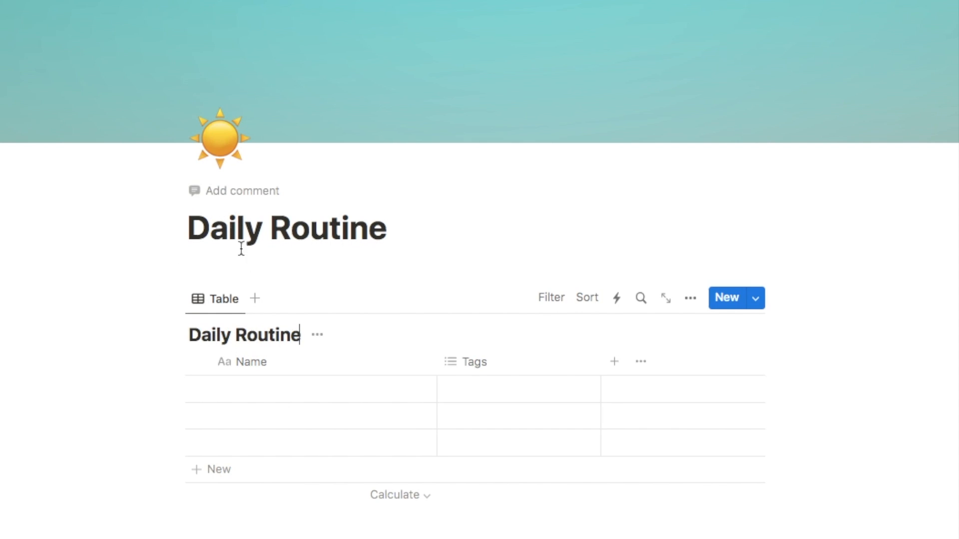
- Hide the Daily Routine database title and delete the Tags property from the table
click(317, 335)
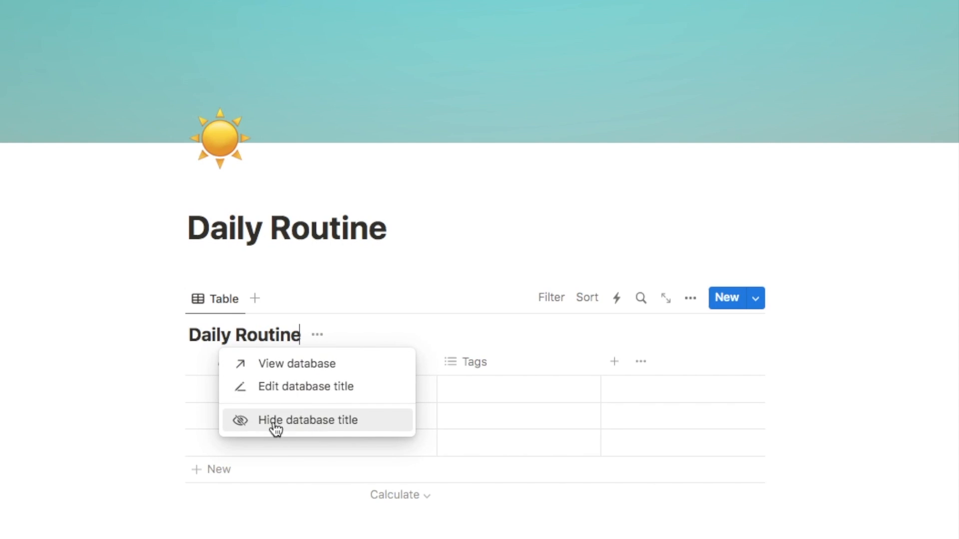
click(307, 422)
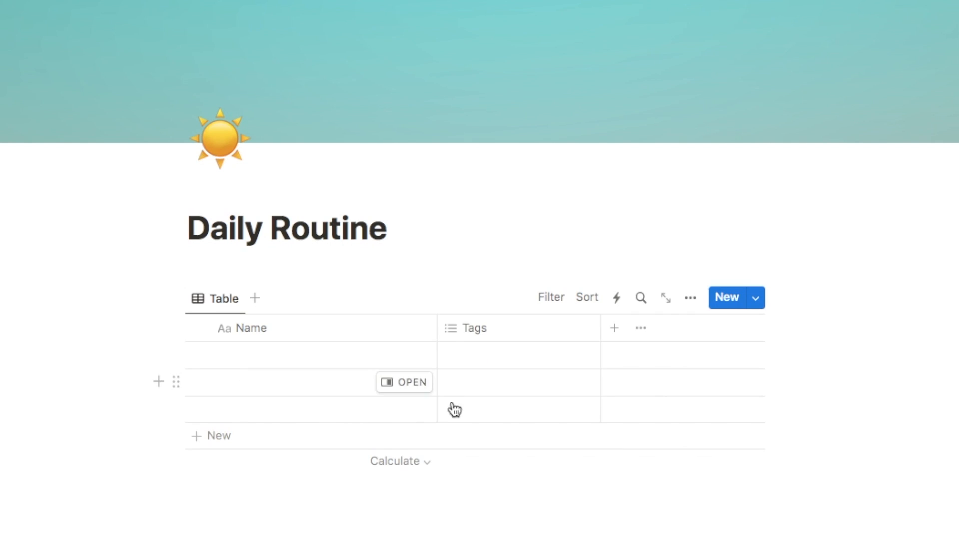
click(482, 336)
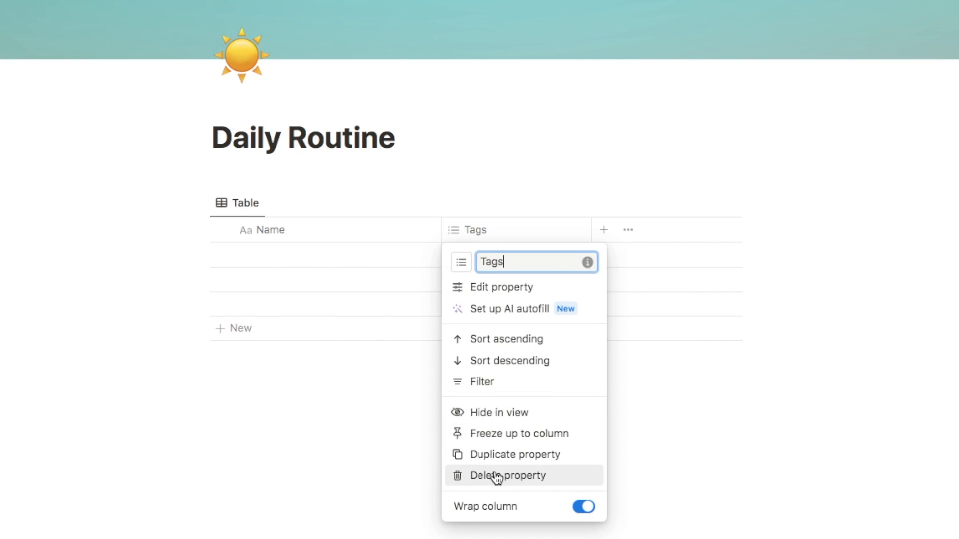
click(497, 477)
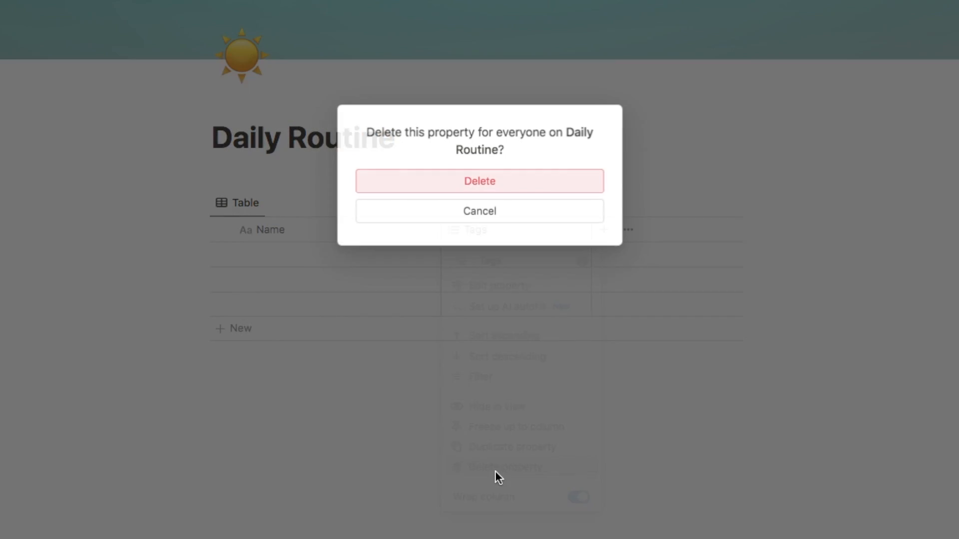
click(486, 184)
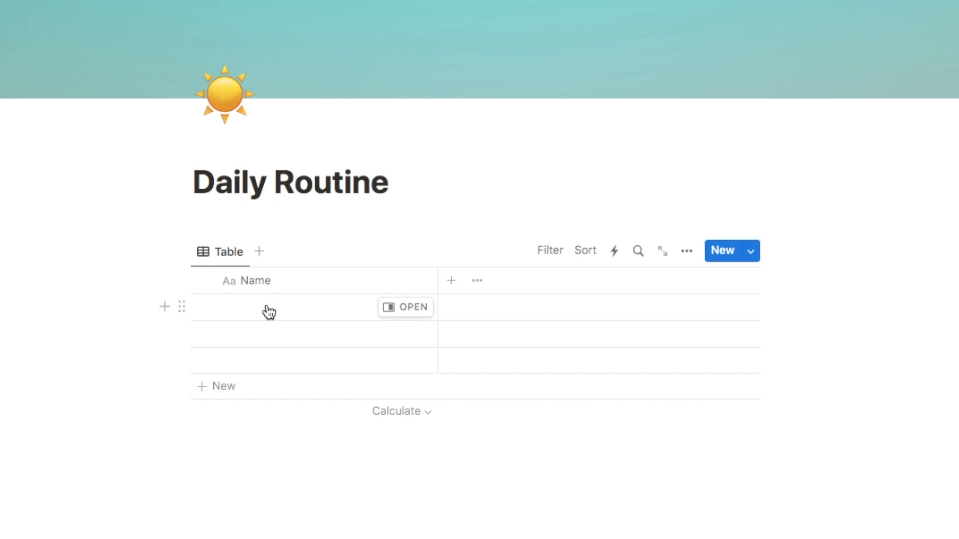
- Name the first table entry "Breakfast" and narrow the Name column
click(240, 313)
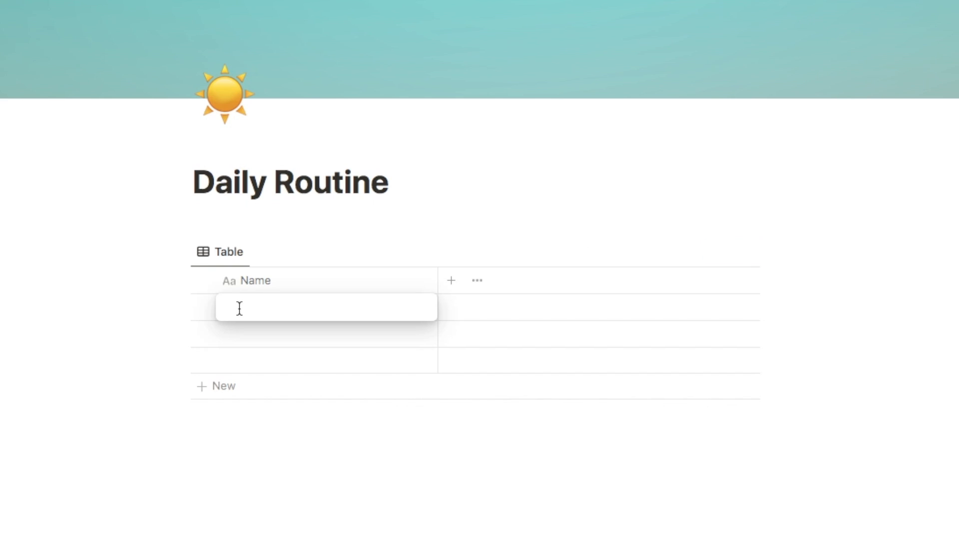
key(Return)
drag(439, 283, 355, 293)
click(449, 444)
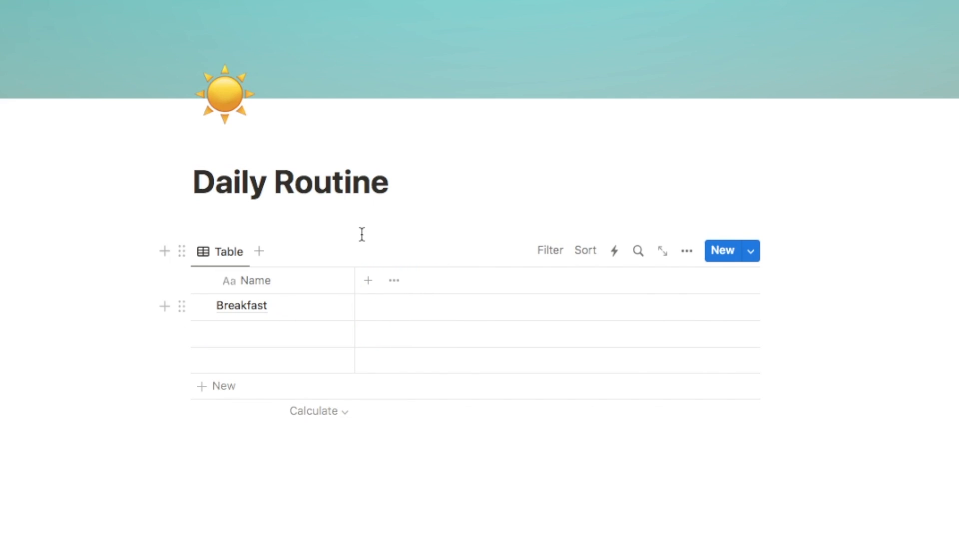
- Add a Checkbox property named "Done?" to the table and narrow its column
click(367, 289)
text(check)
click(580, 329)
text(Don)
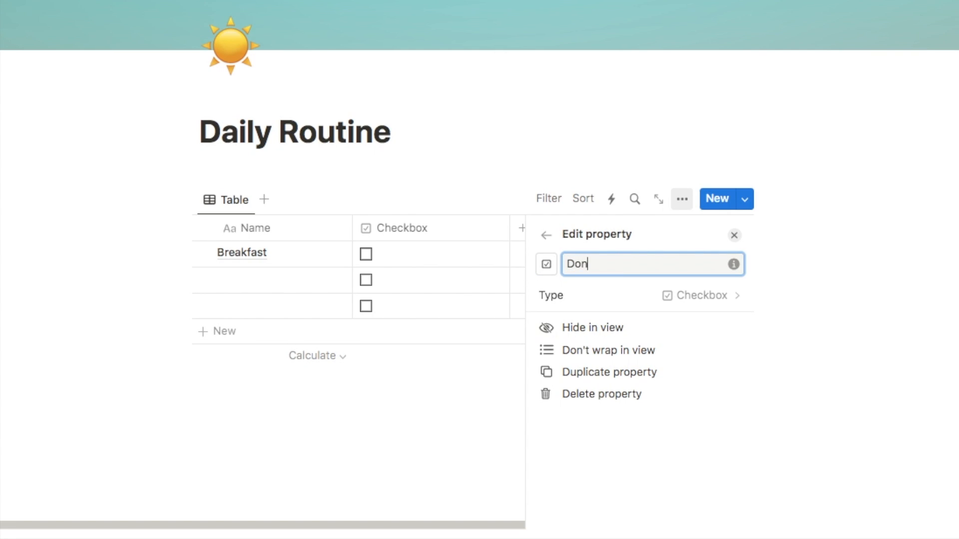
text(e?)
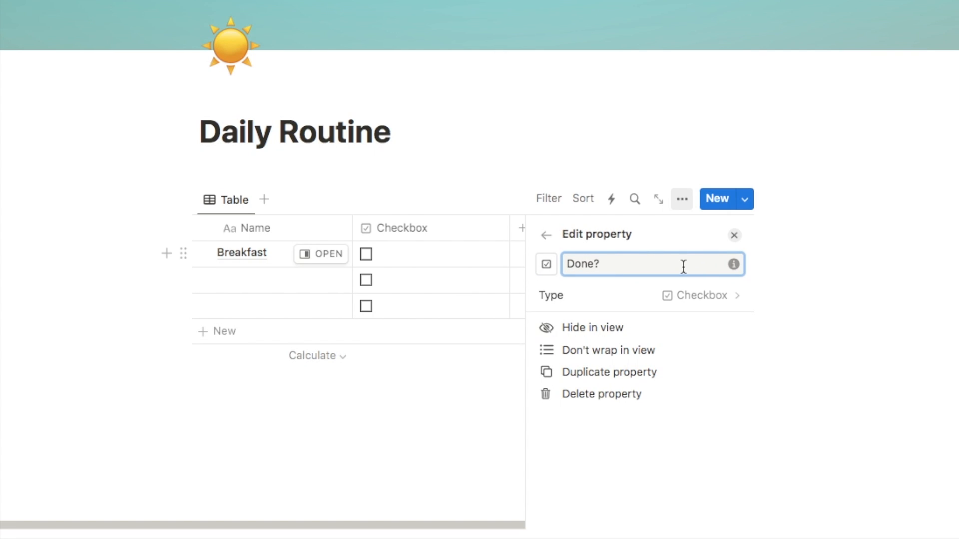
click(734, 236)
drag(514, 230, 424, 230)
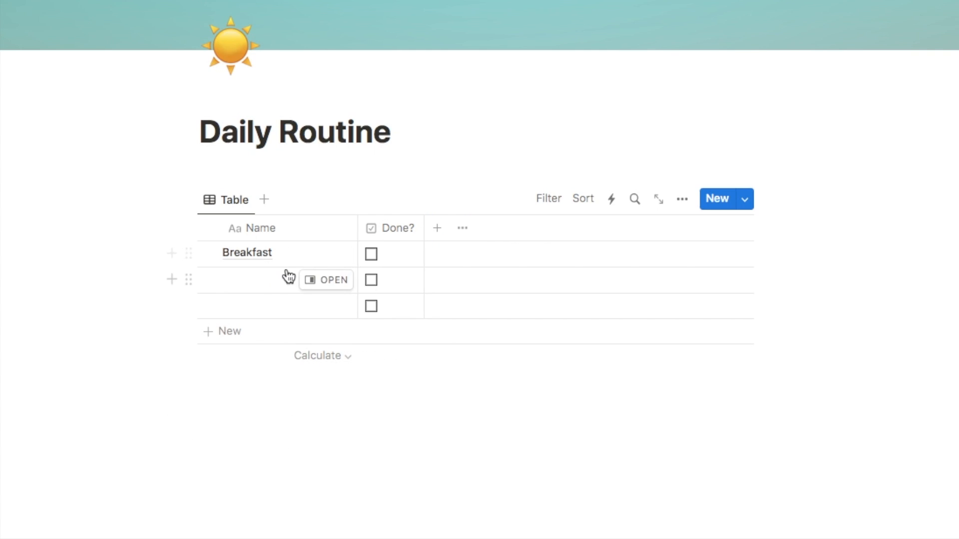
- Add a Date property named "Date" to the table and set its date format to Relative
click(436, 230)
text(date)
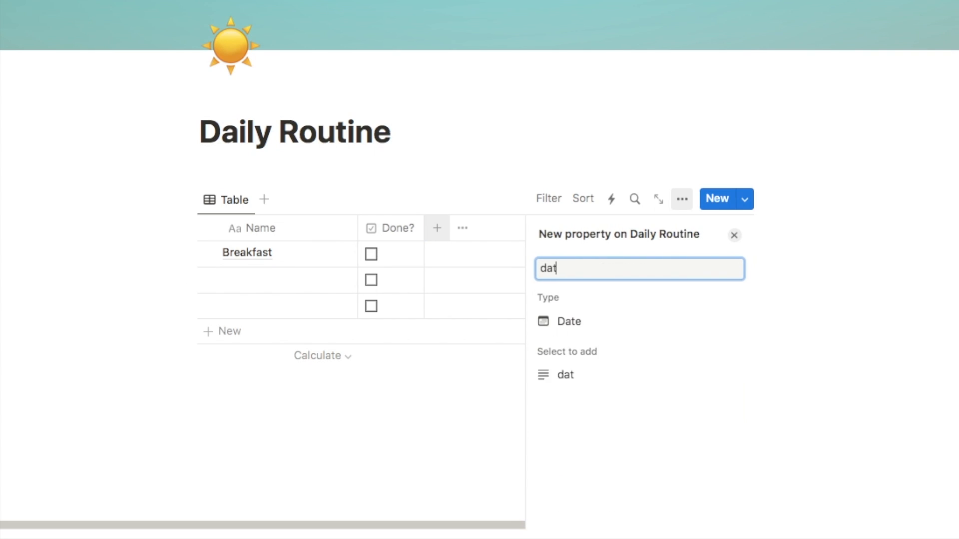
click(580, 324)
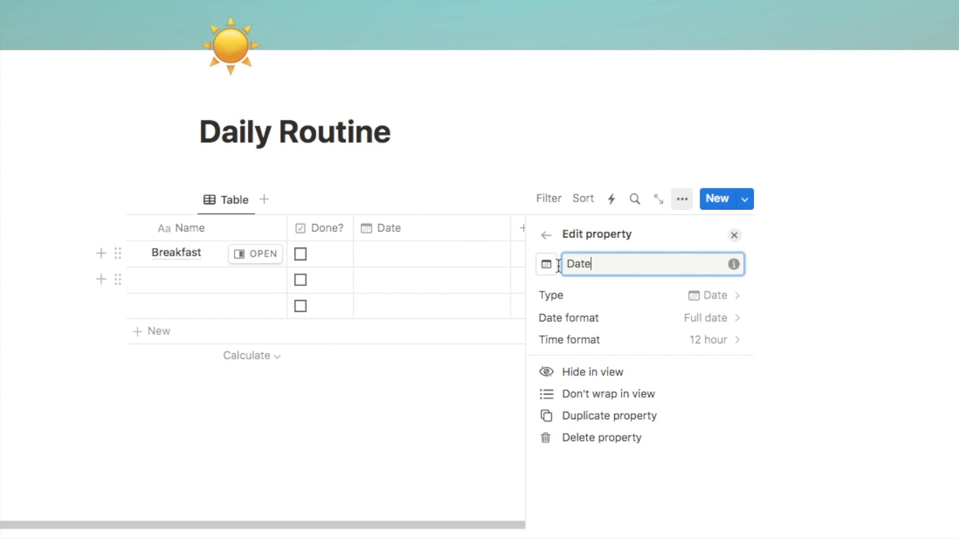
click(581, 322)
click(587, 433)
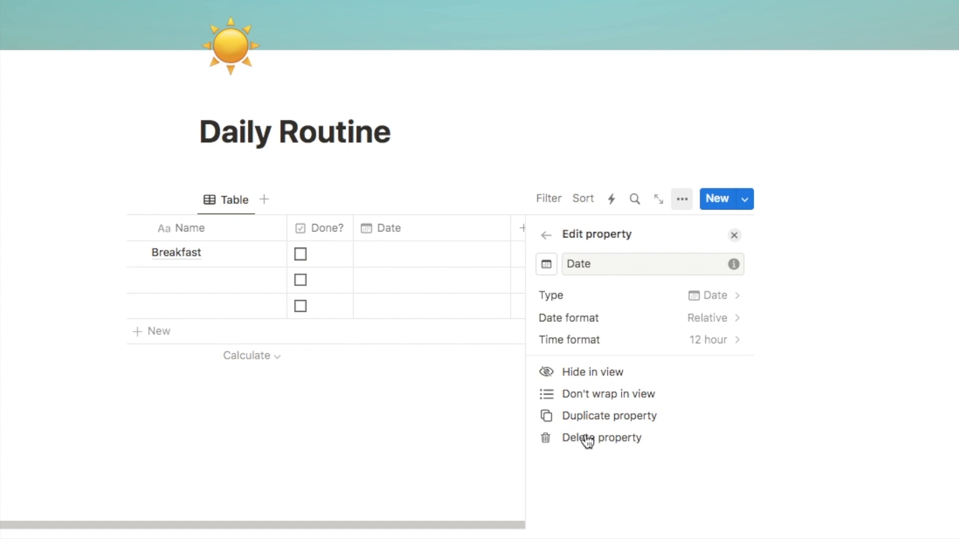
click(737, 239)
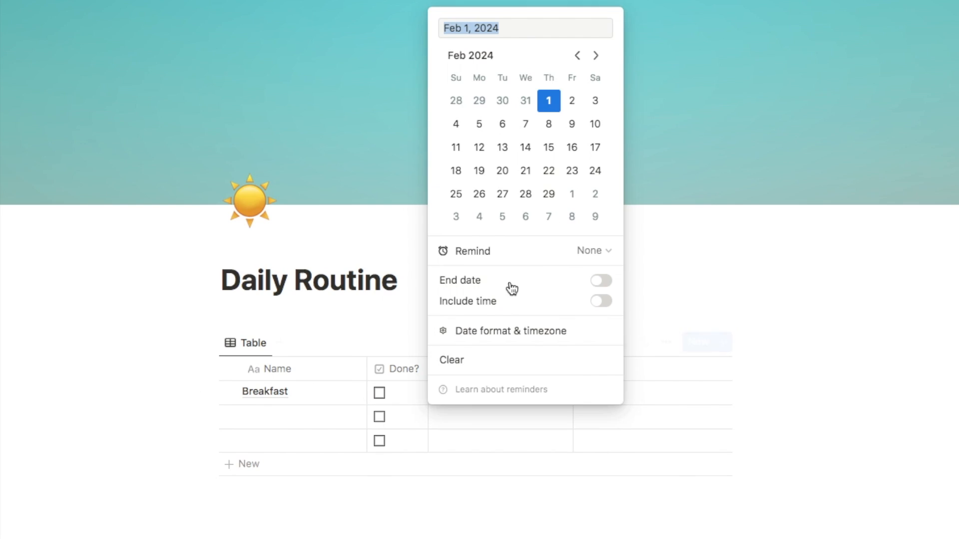
- Set the Breakfast entry's date to Feb 1, 2024 and narrow the Date column
click(551, 104)
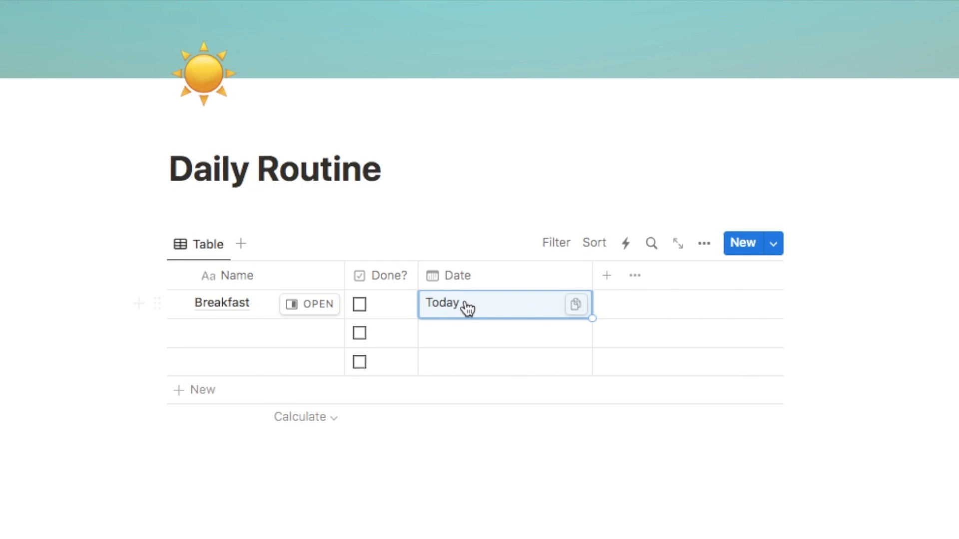
drag(592, 285, 539, 286)
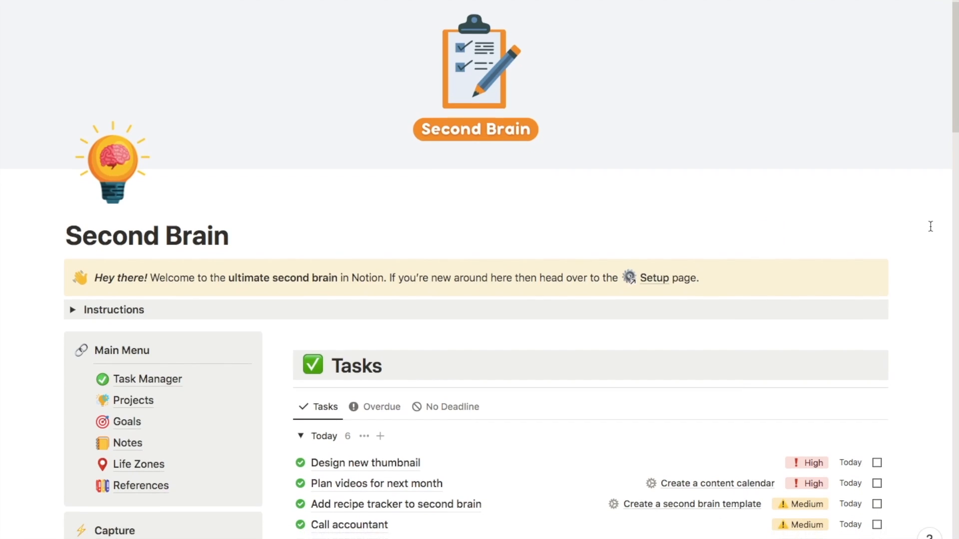
- Look through the Second Brain template page, from Tasks down past Projects and Goals to Life Zones and References
scroll(930, 226, down, 2)
scroll(930, 226, down, 5)
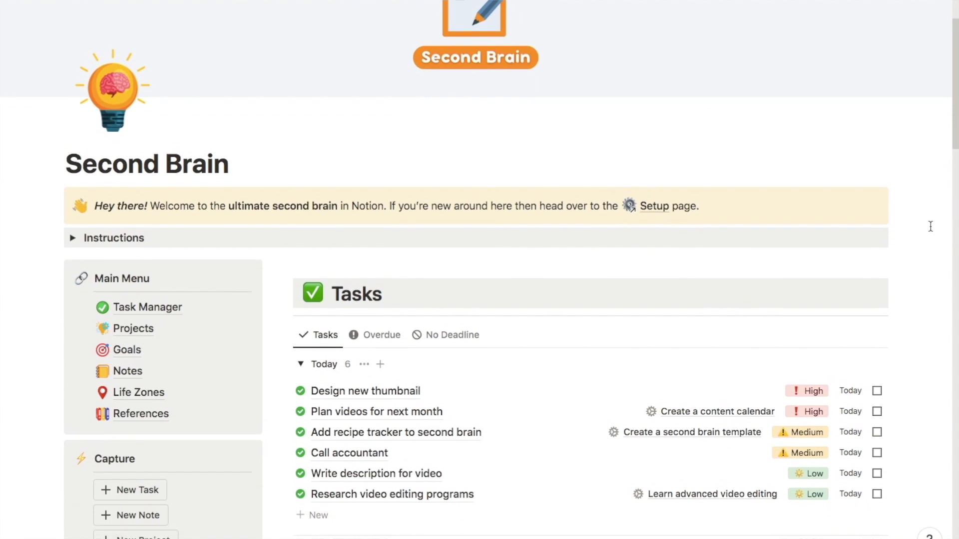
scroll(931, 226, down, 5)
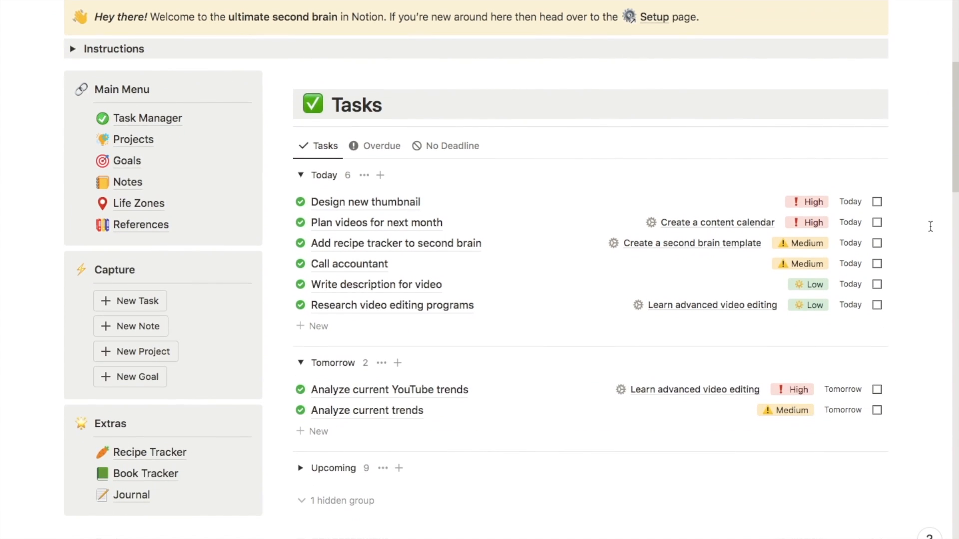
scroll(931, 226, down, 5)
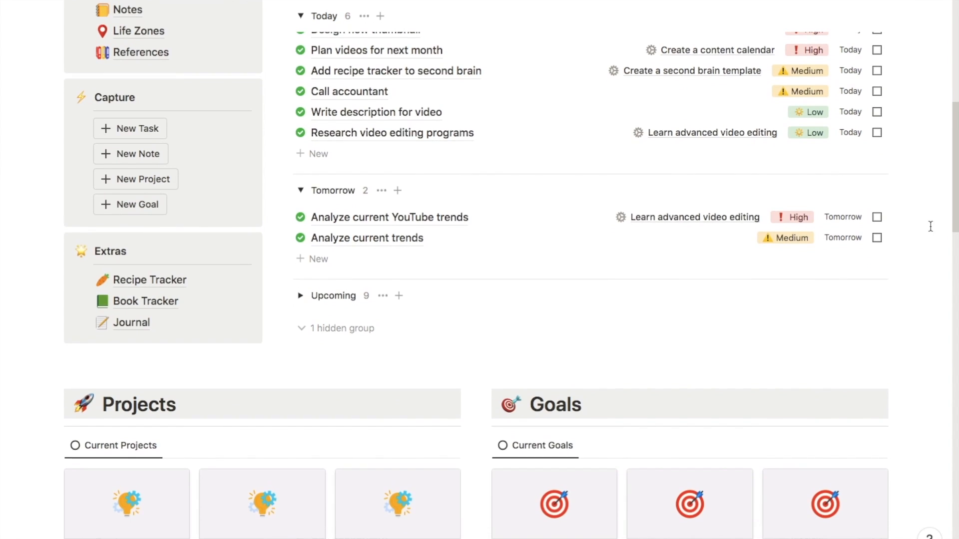
scroll(931, 226, down, 5)
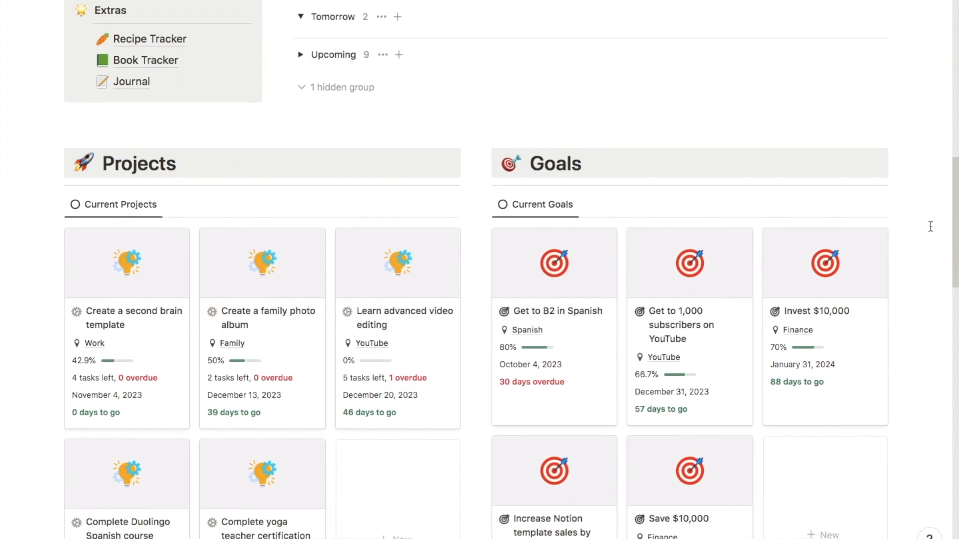
scroll(930, 226, down, 5)
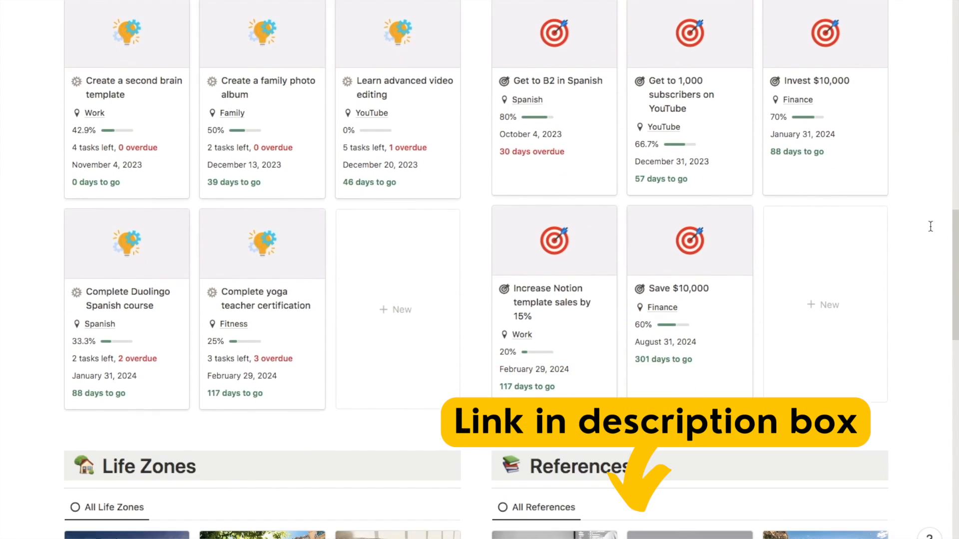
scroll(931, 226, down, 4)
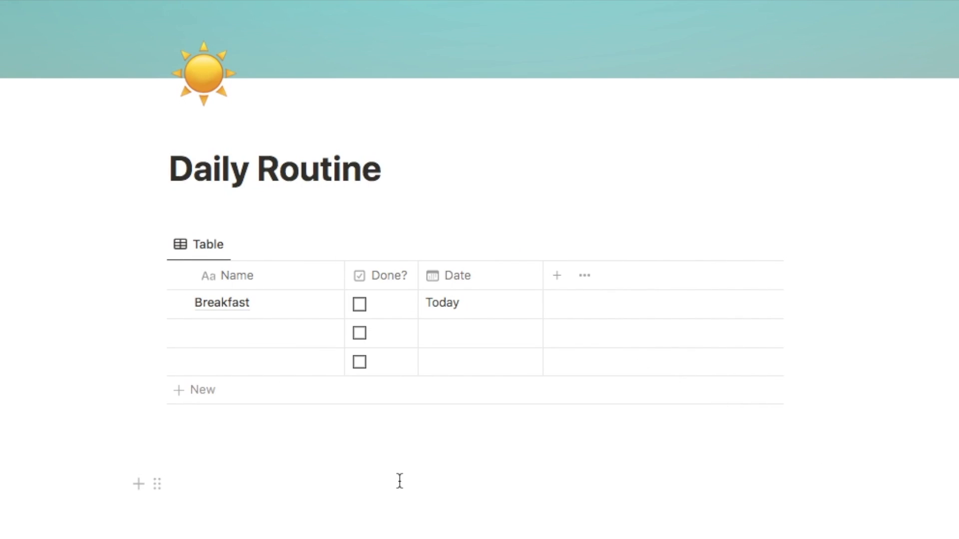
- Add a Select property named "Time of Day" to the table
click(557, 276)
text(s)
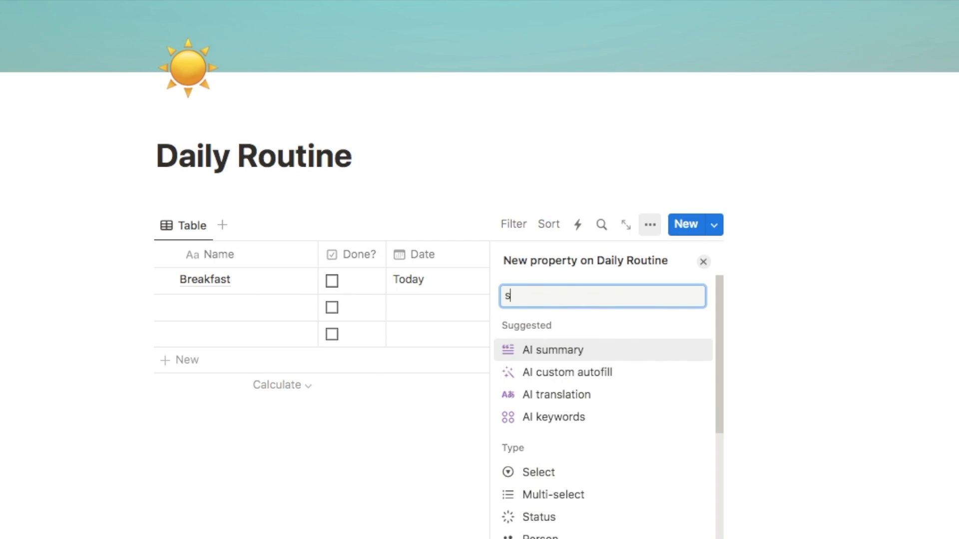
text(ele)
click(549, 352)
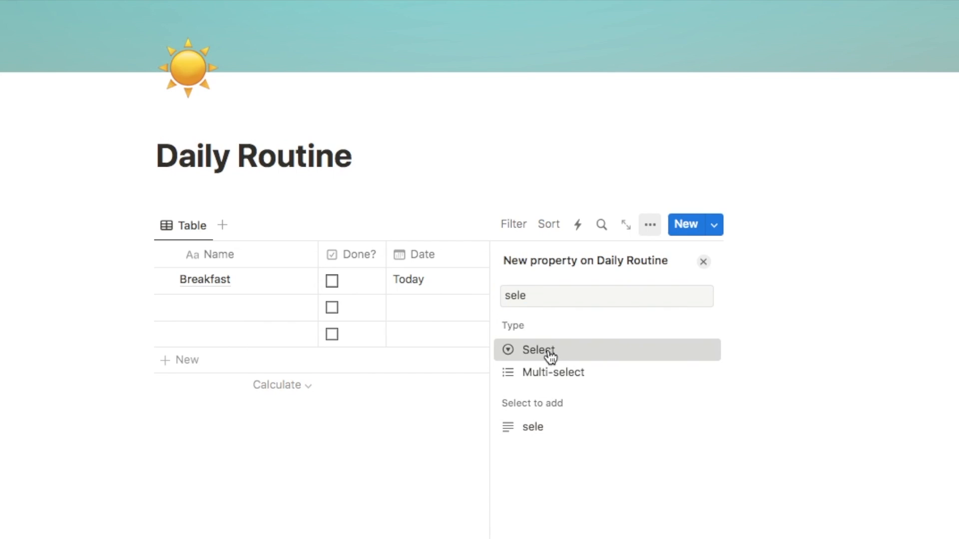
key(BackSpace)
key(BackSpace)
key(BackSpace)
key(BackSpace)
text(T)
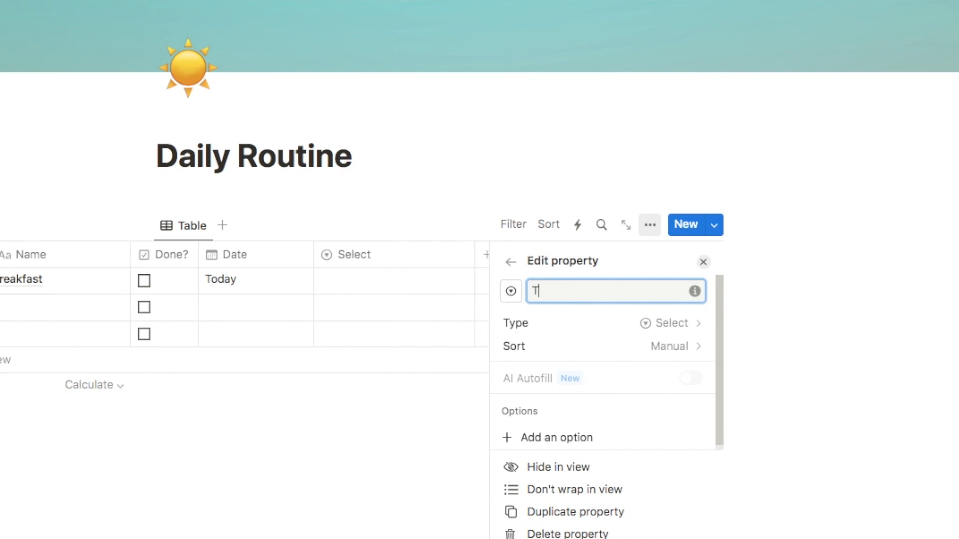
text(ime of Day)
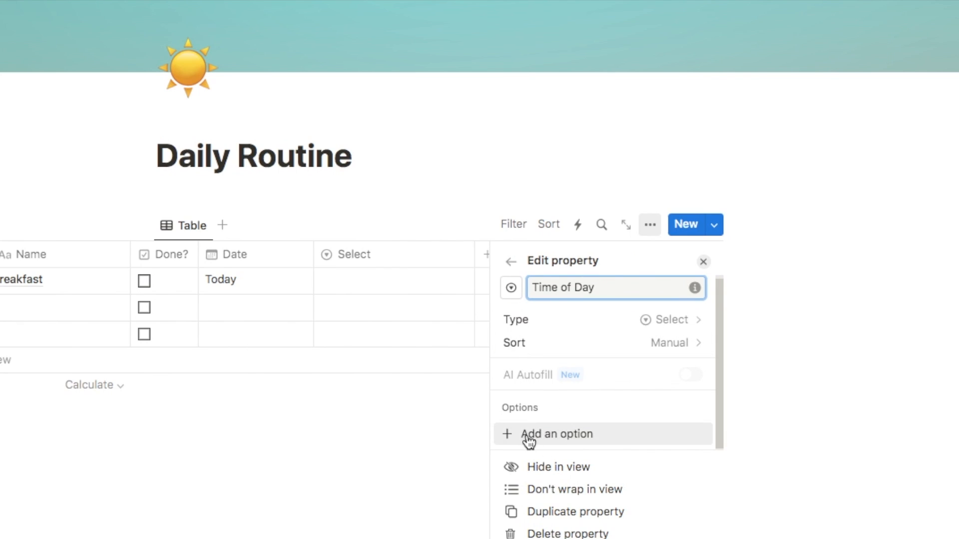
- Add the options Morning, Afternoon and Evening to the Time of Day property
click(551, 440)
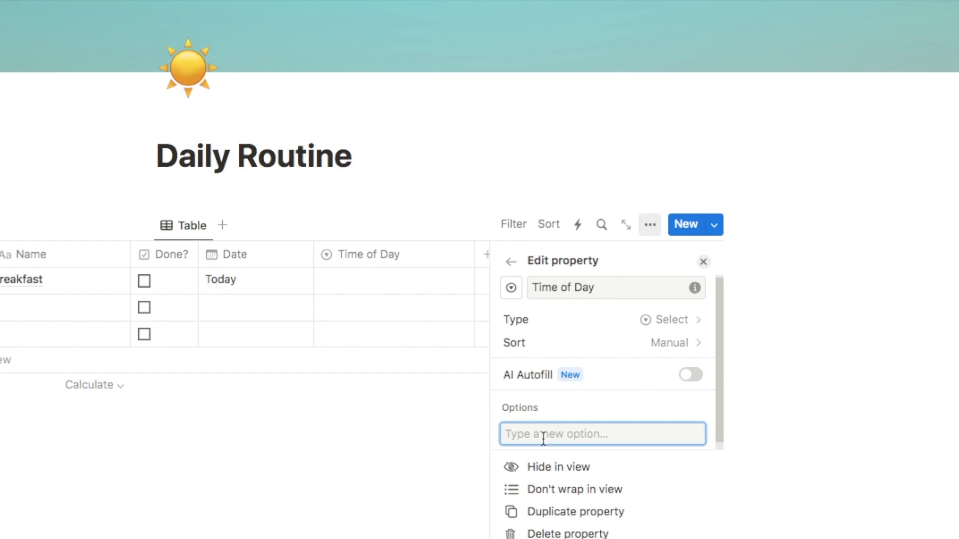
text(Morning)
key(Return)
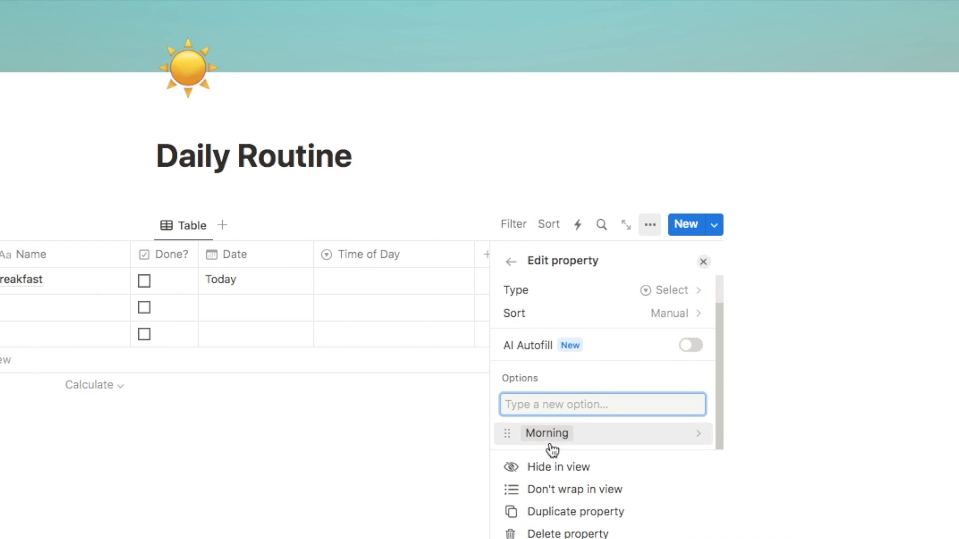
text(Afterno)
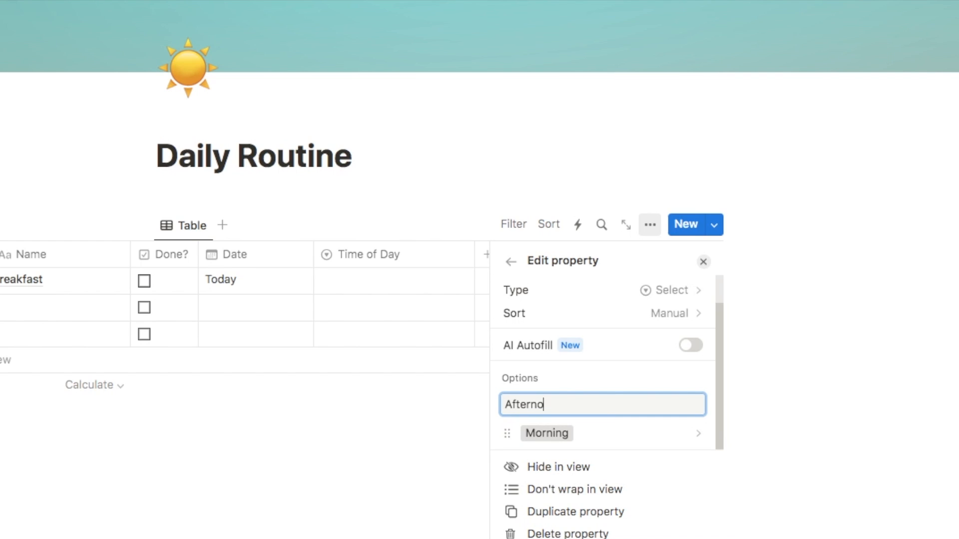
text(on)
key(Return)
text(Evening)
key(Return)
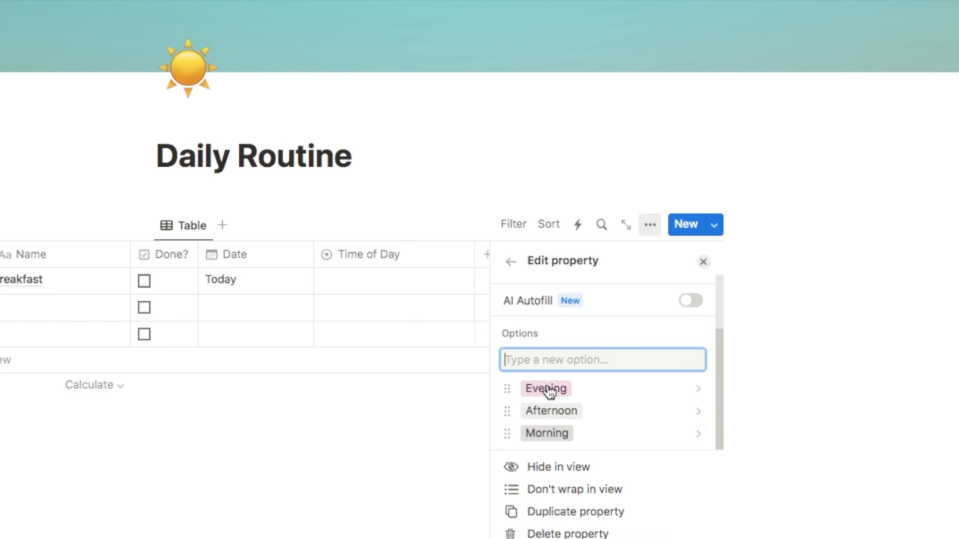
- Set the Morning and Evening options' color to Light gray and close the property settings
click(545, 433)
click(596, 207)
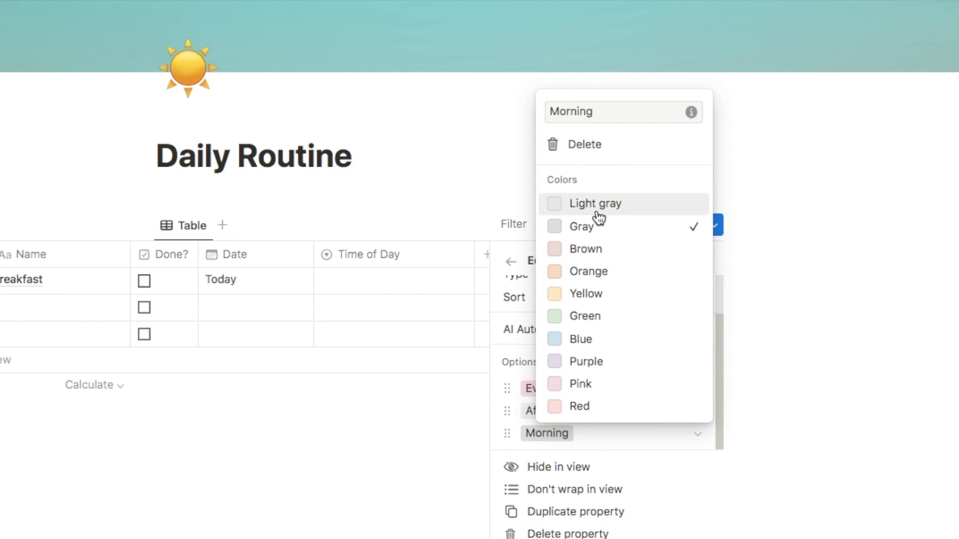
click(530, 396)
click(541, 396)
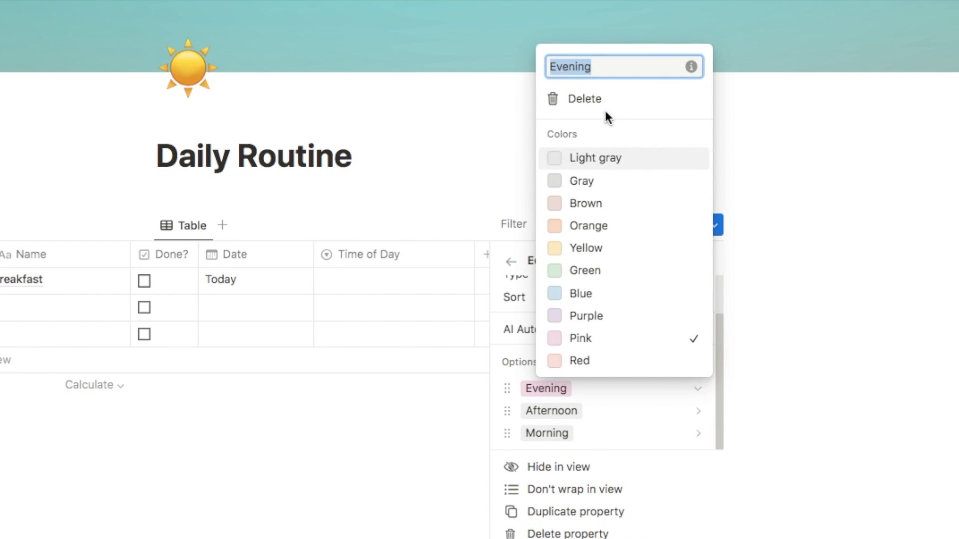
click(580, 158)
click(520, 390)
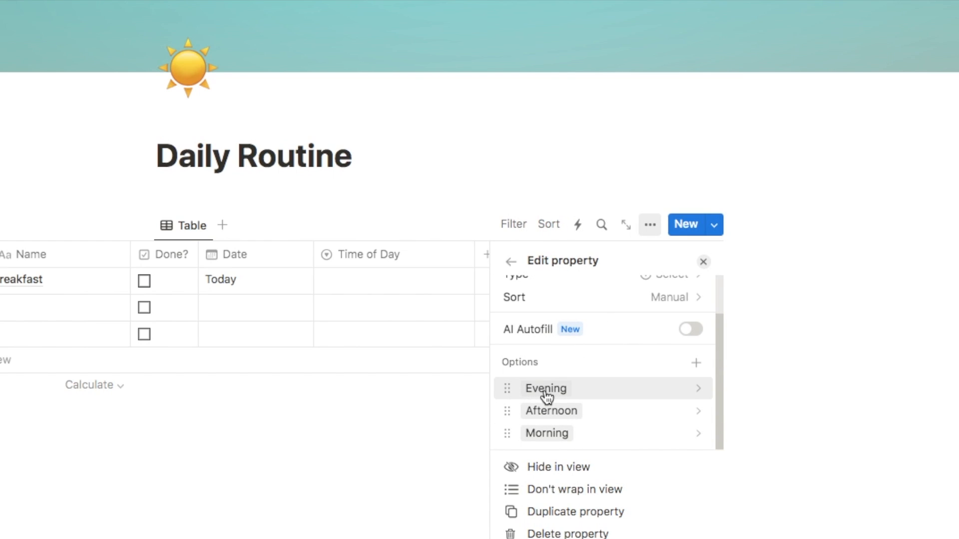
click(704, 263)
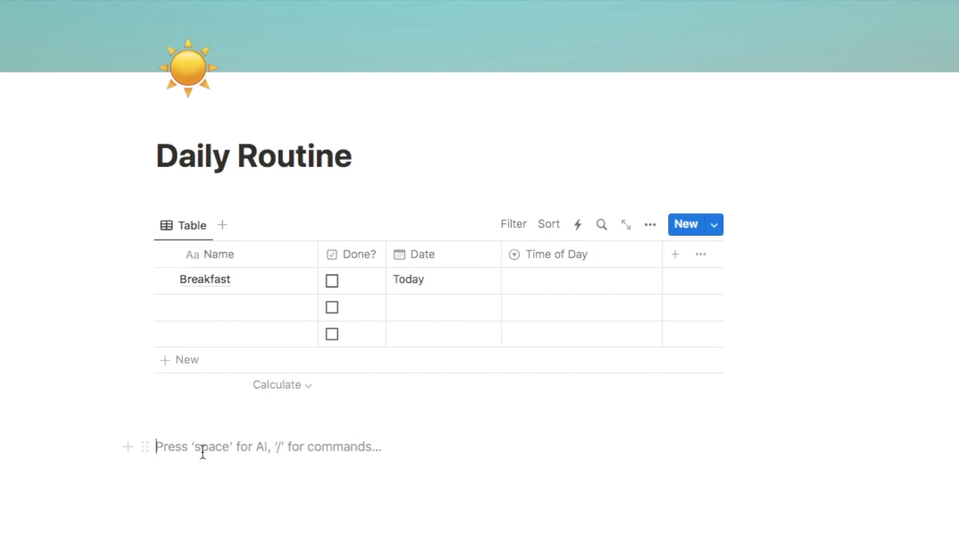
- Insert a sun, a sun-behind-cloud and a crescent moon emoji on separate lines below the table
text(:)
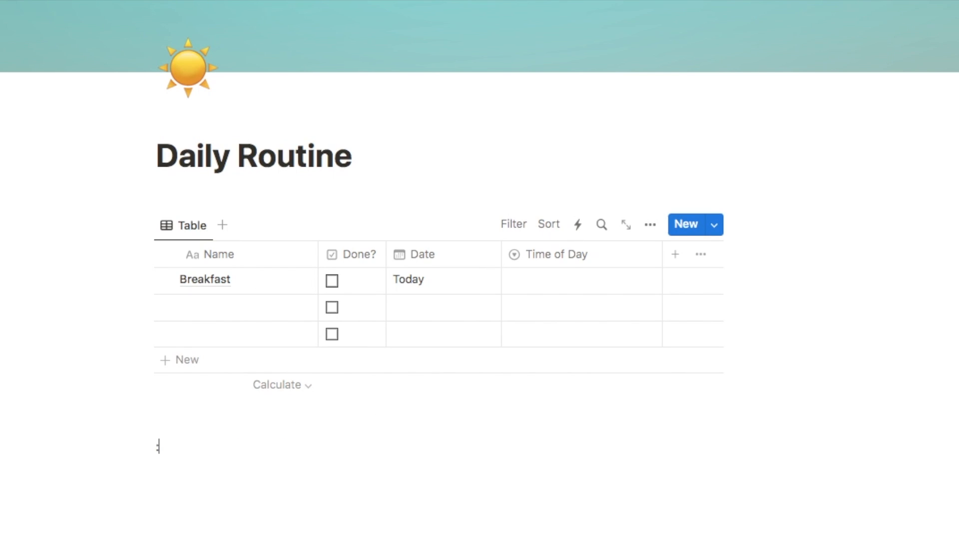
text(sun)
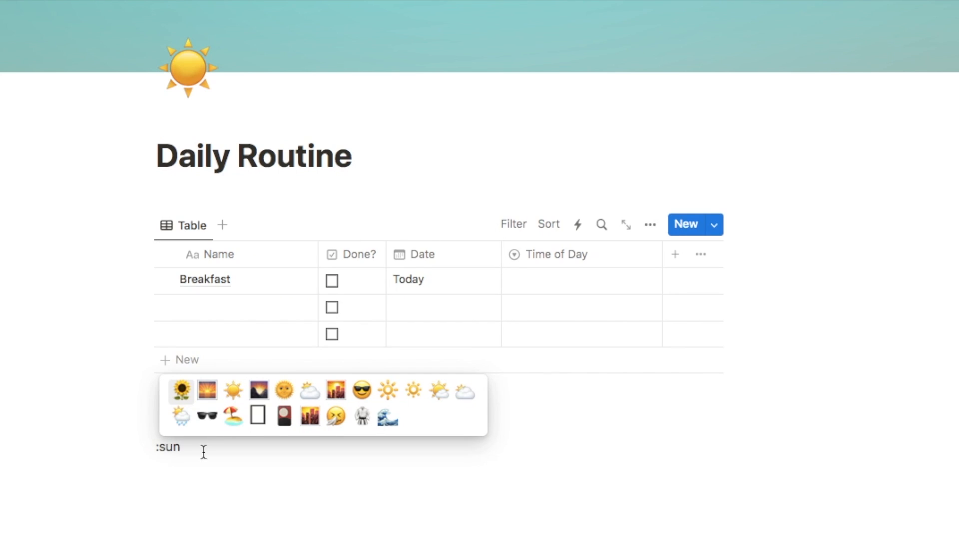
click(234, 396)
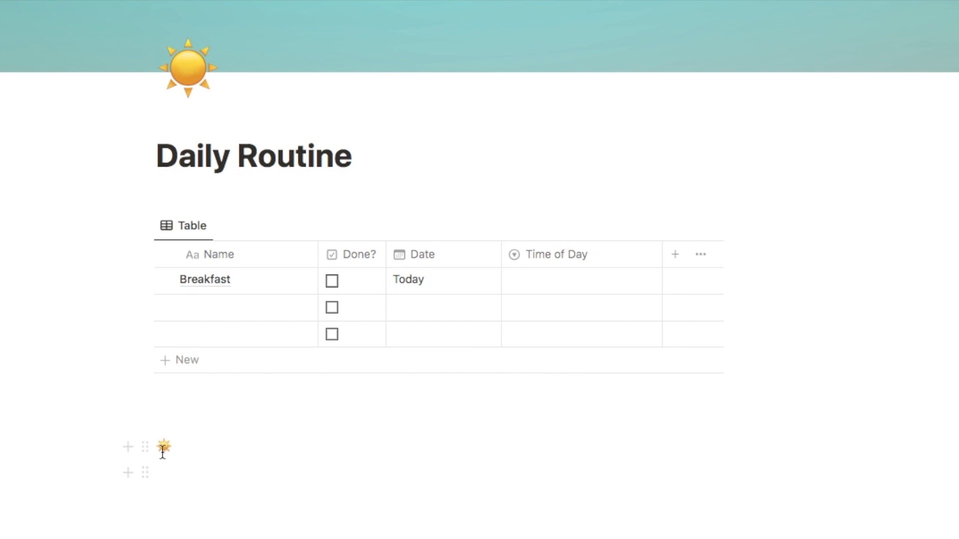
key(Return)
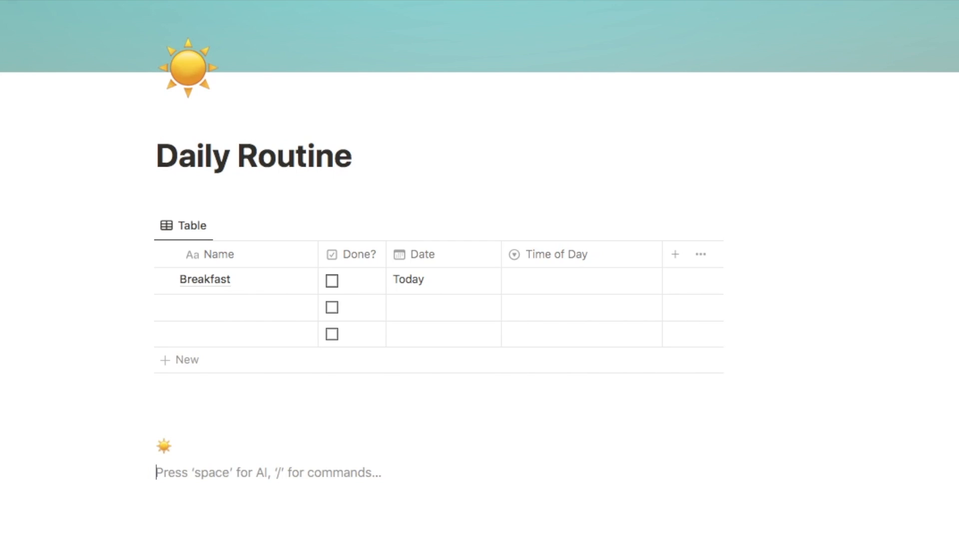
text(:)
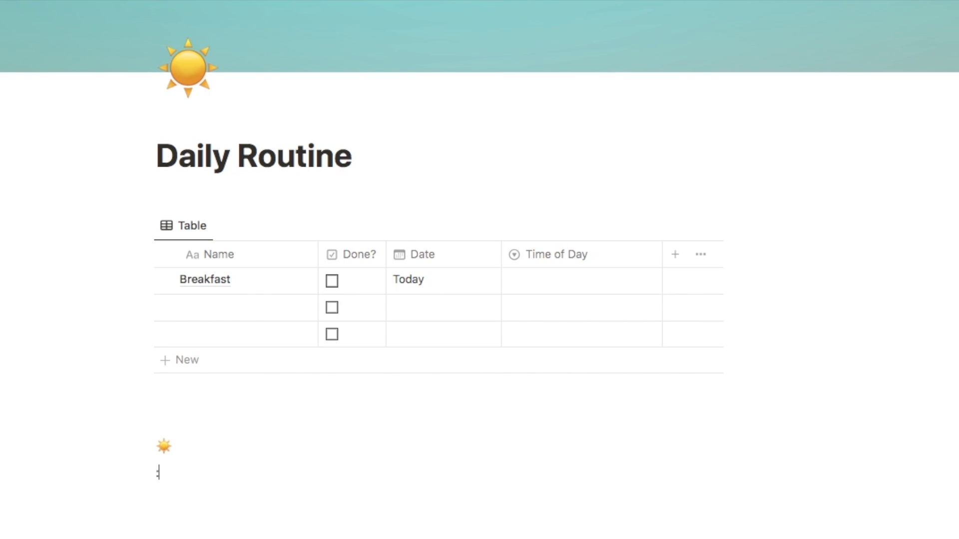
text(cloud)
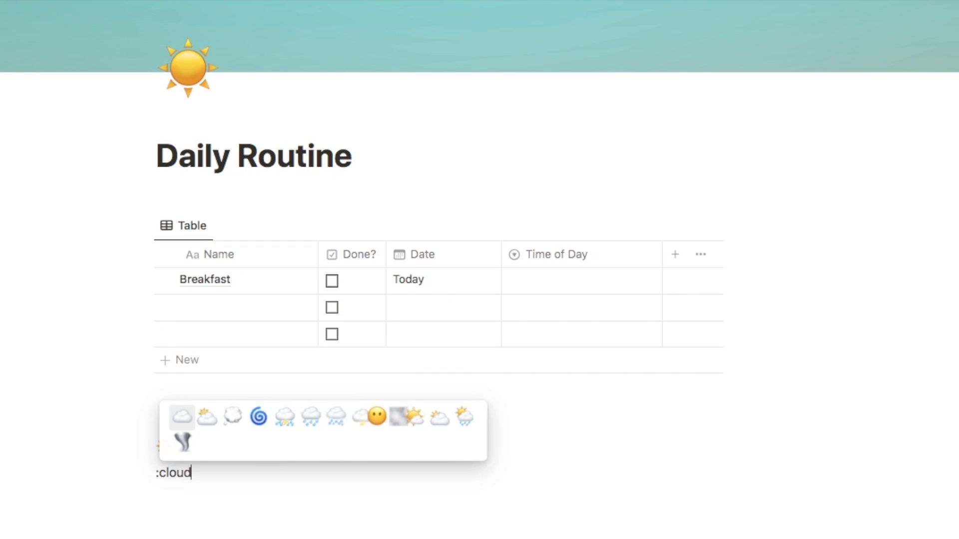
click(207, 419)
key(Return)
text(:)
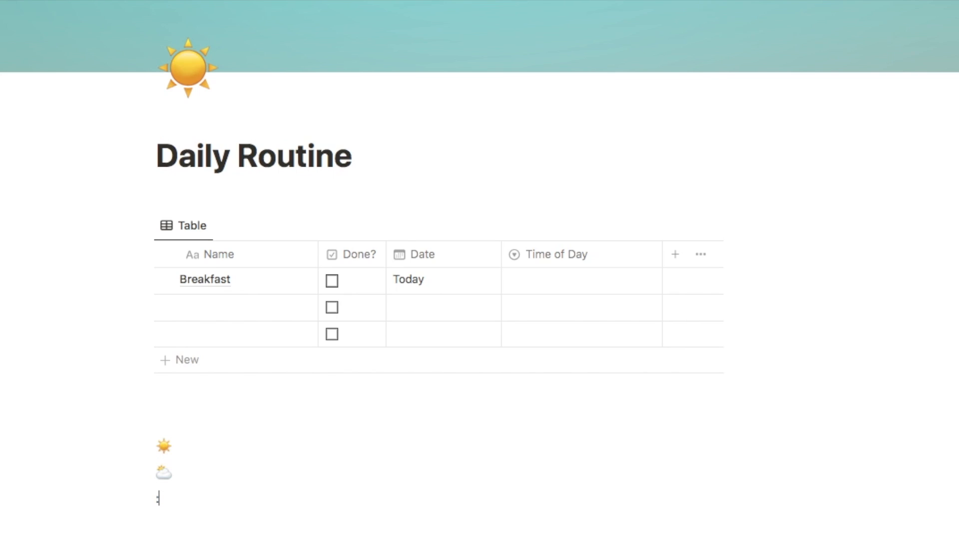
text(moon)
click(260, 447)
- Copy the sun emoji from below the table and paste it in front of the Morning option's name in Time of Day
drag(170, 447, 163, 448)
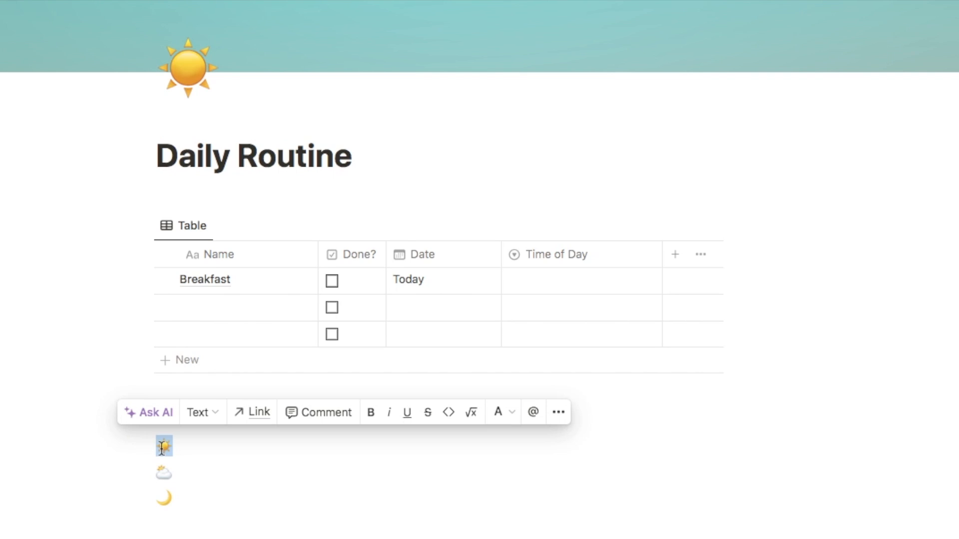
key(super+c)
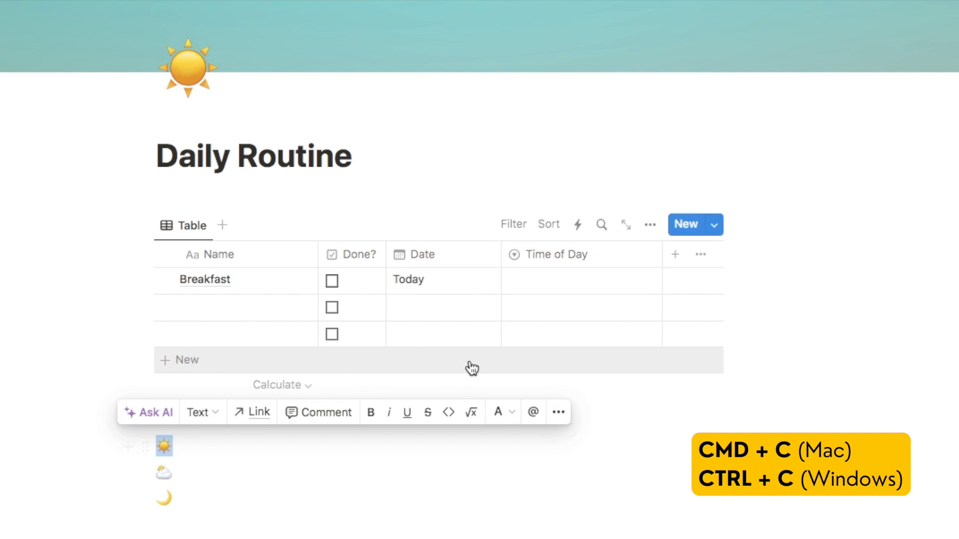
click(544, 253)
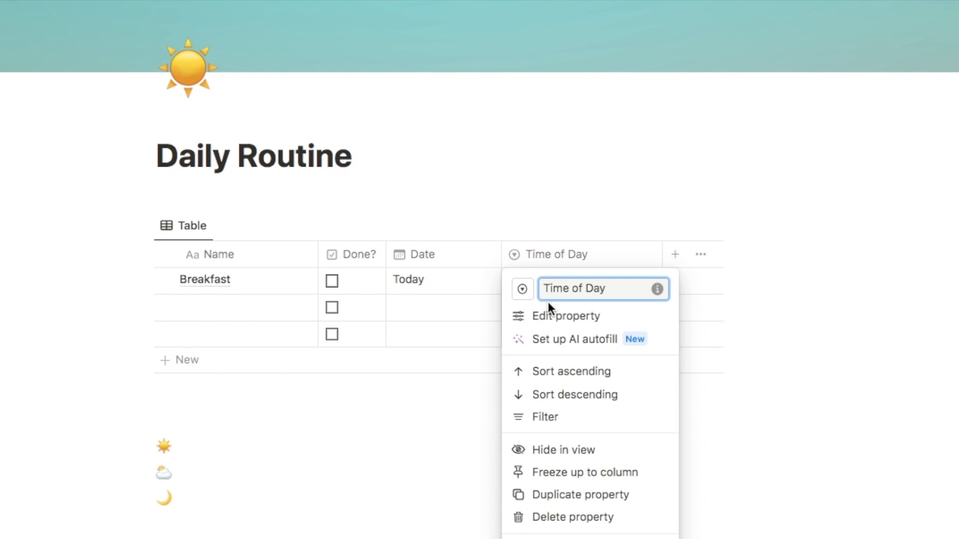
click(545, 318)
scroll(588, 245, down, 2)
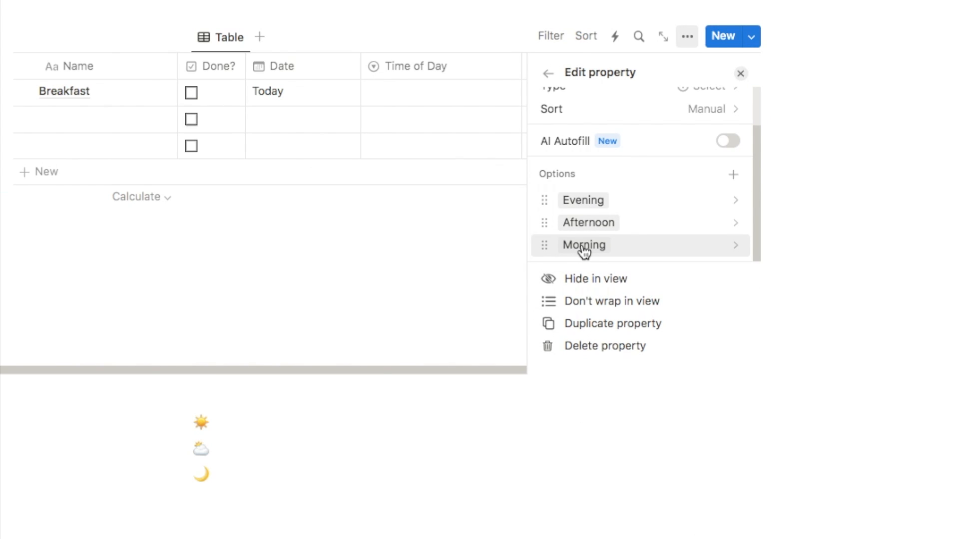
click(584, 250)
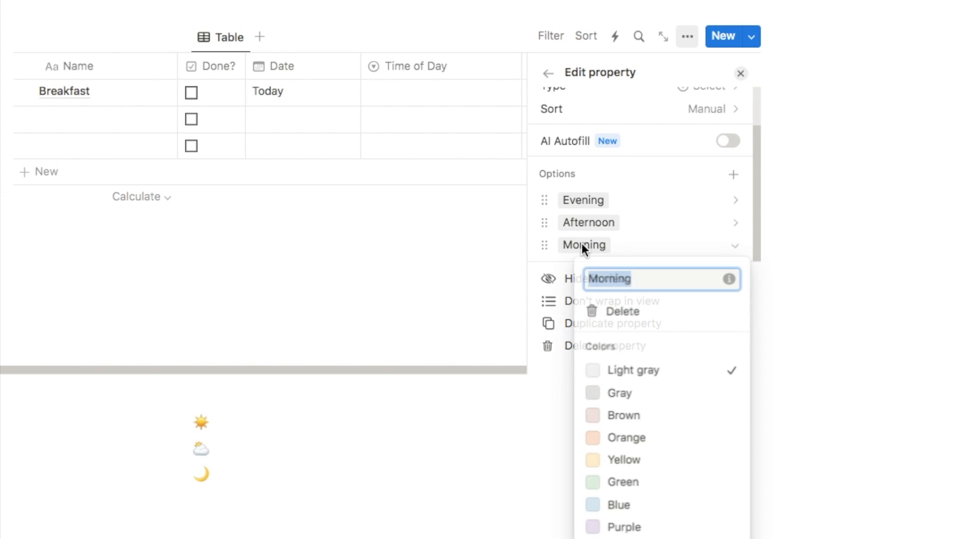
click(590, 280)
key(super+v)
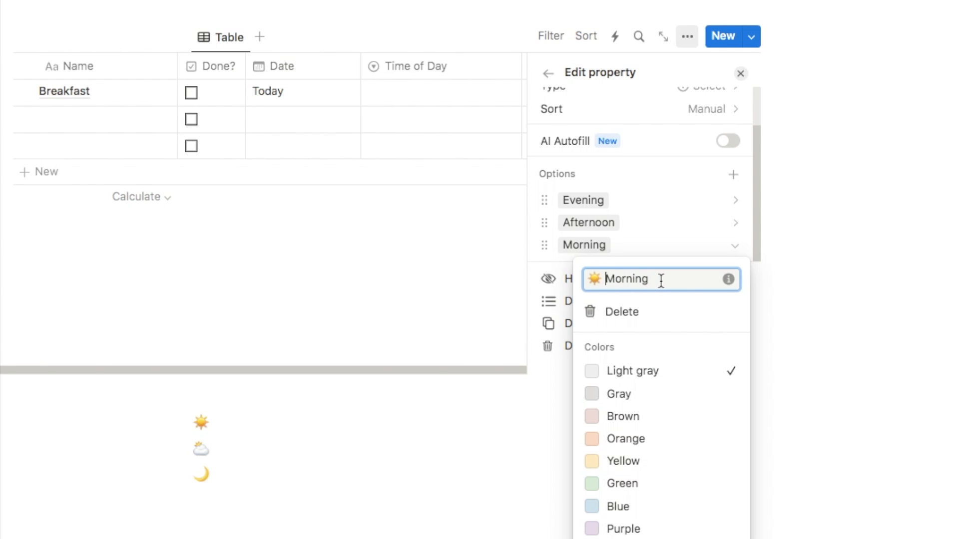
key(Return)
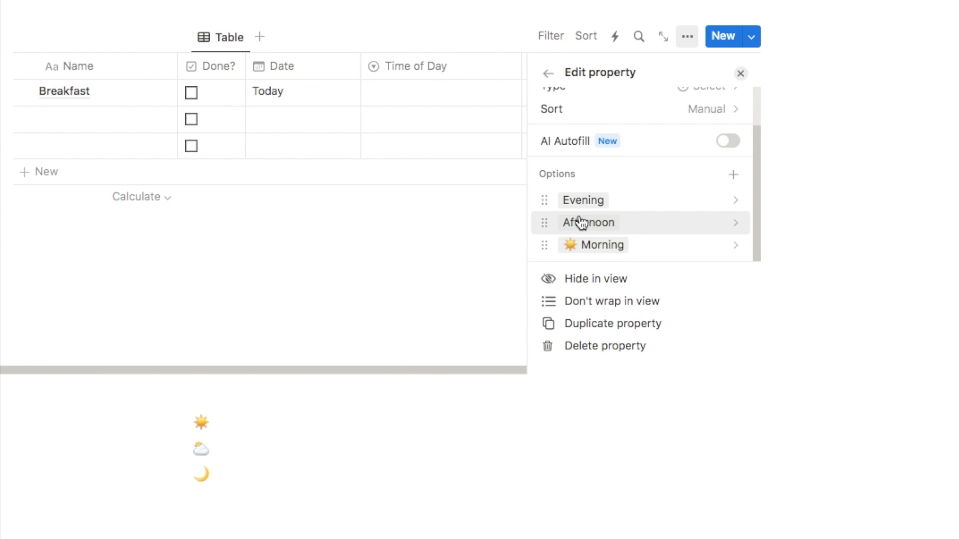
- Copy the cloud emoji and paste it in front of the Afternoon option's name in Time of Day
click(222, 450)
drag(210, 286, 194, 286)
click(565, 69)
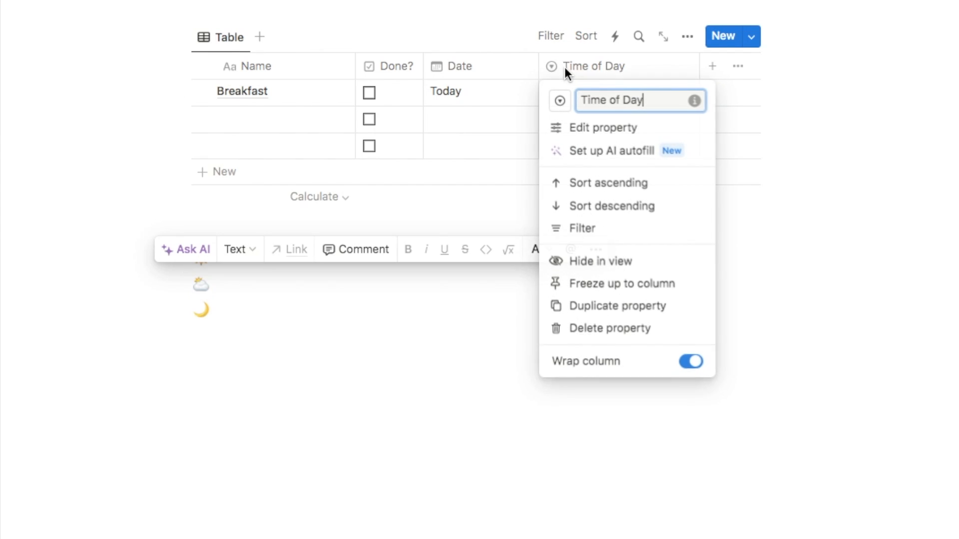
click(578, 131)
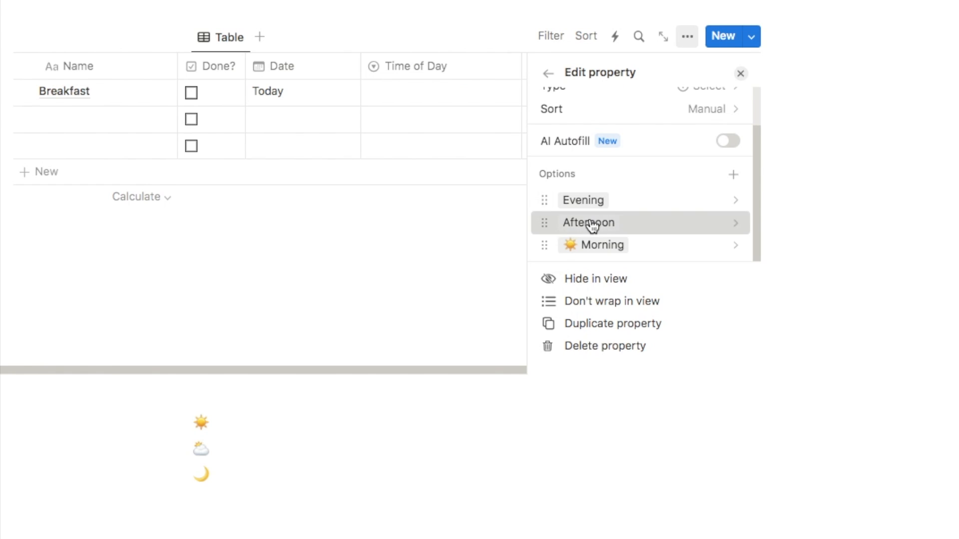
click(592, 226)
key(Up)
key(ctrl+v)
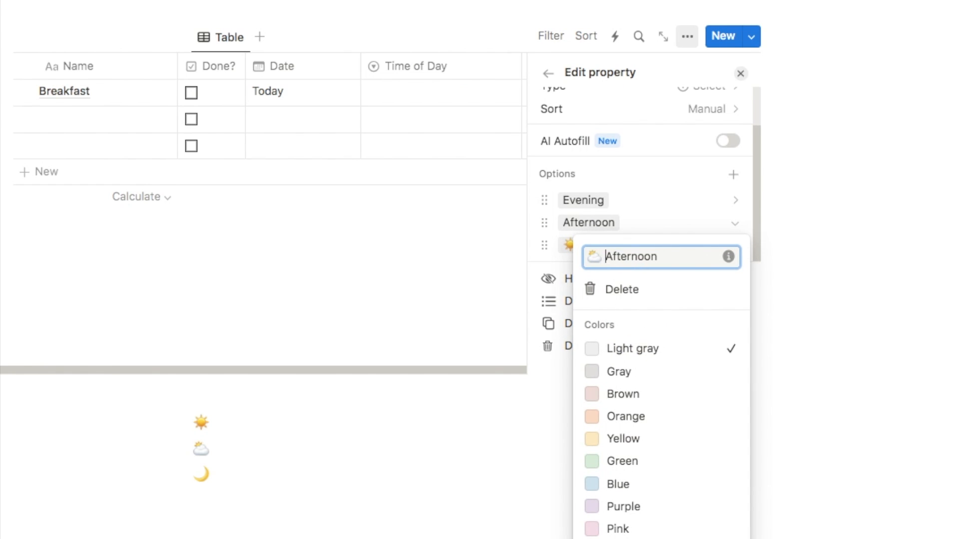
key(Escape)
- Put the moon emoji in front of the Evening option's name and delete the three emoji lines below the table
click(210, 470)
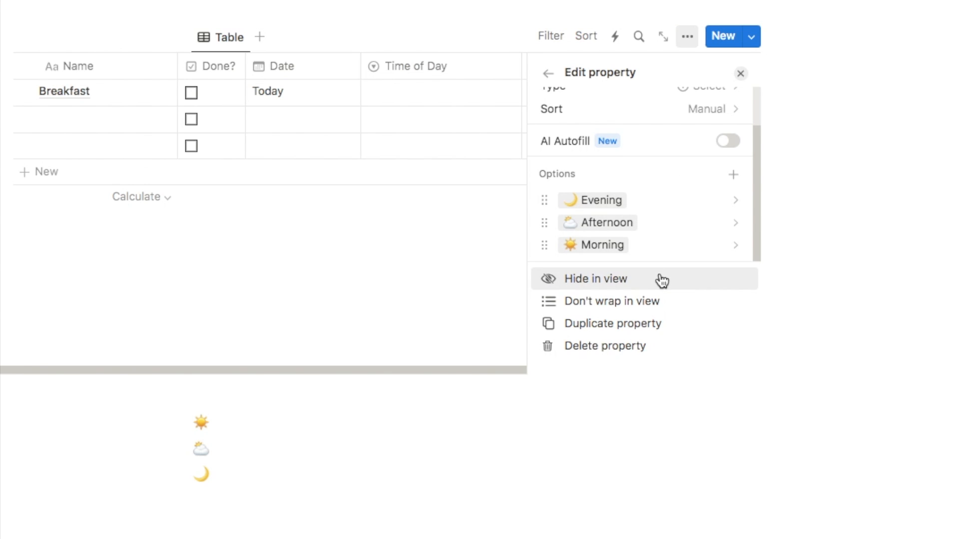
click(742, 75)
drag(211, 299, 199, 259)
key(BackSpace)
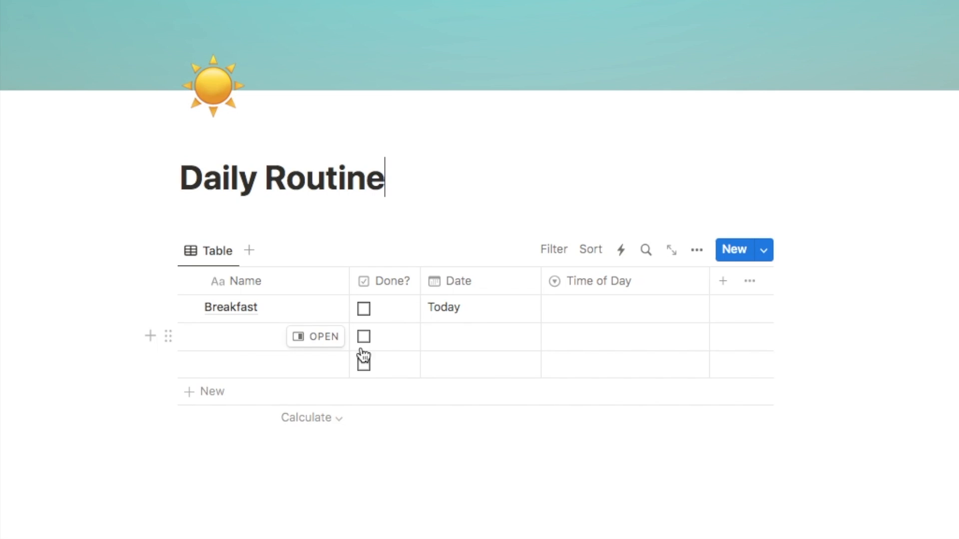
- Name the two empty table entries "Dinner" and "Lunch"
click(218, 343)
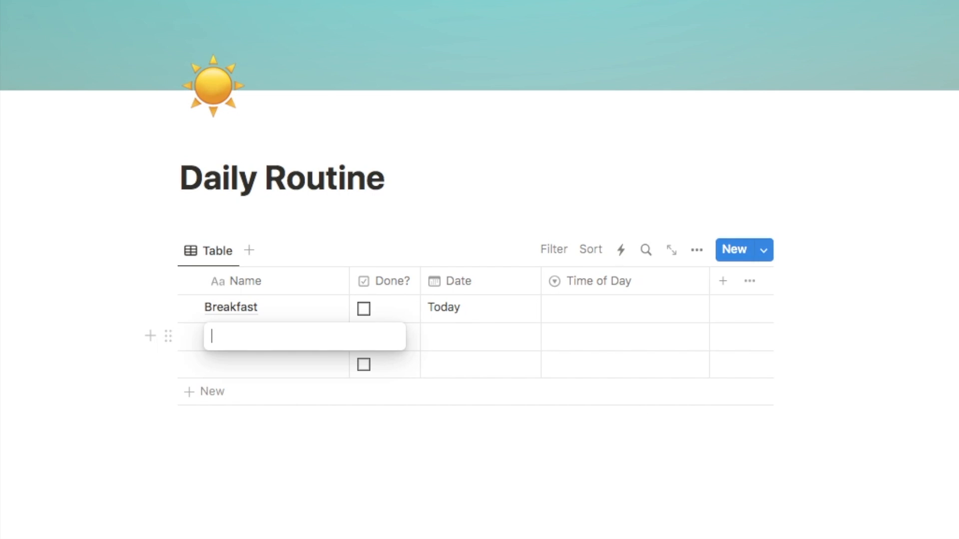
text(Dinner)
key(Return)
text(Lunch)
key(Return)
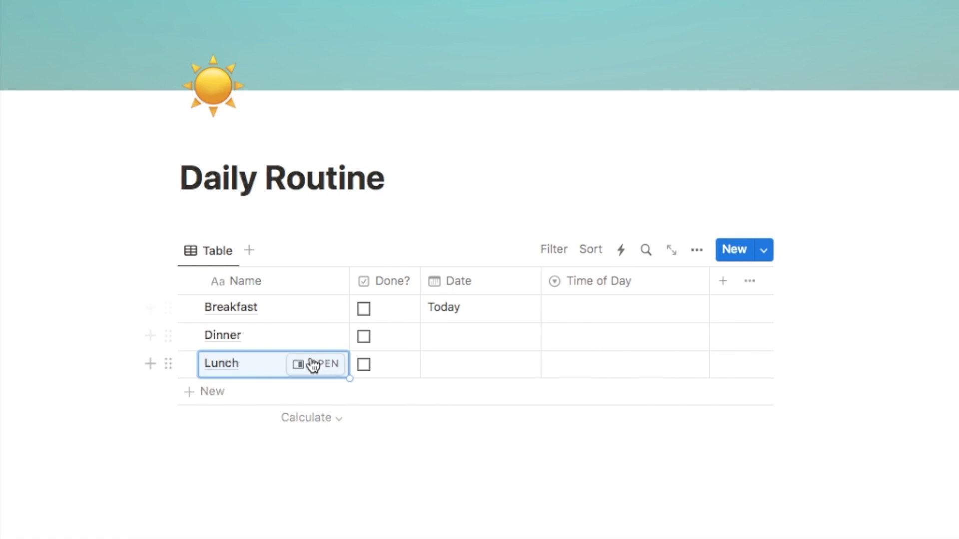
- Set Time of Day to Morning for Breakfast, Evening for Dinner and Afternoon for Lunch
click(572, 313)
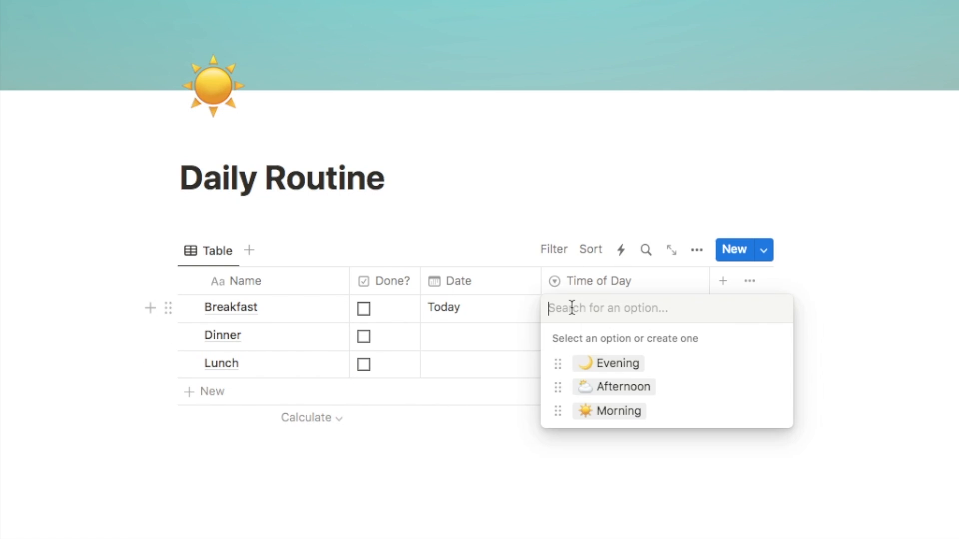
click(614, 417)
click(568, 343)
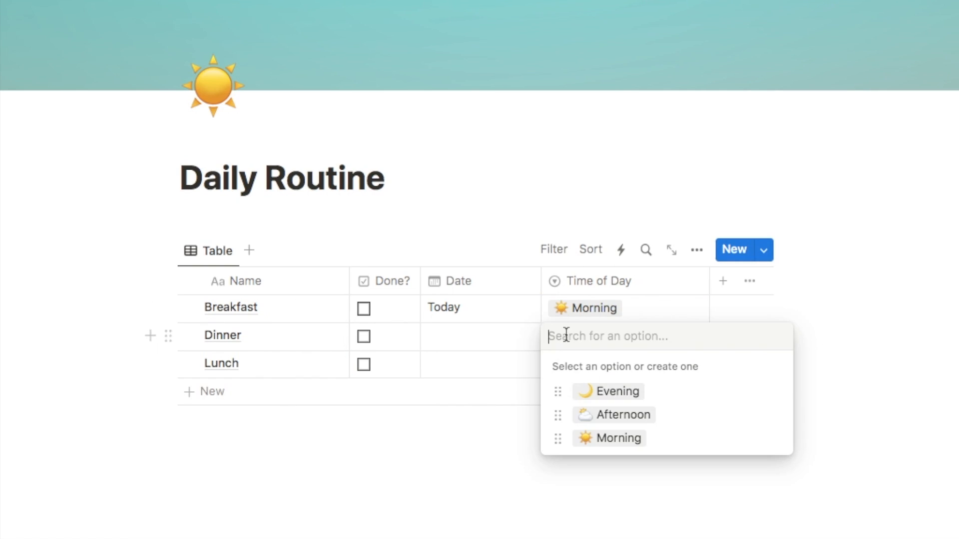
click(615, 398)
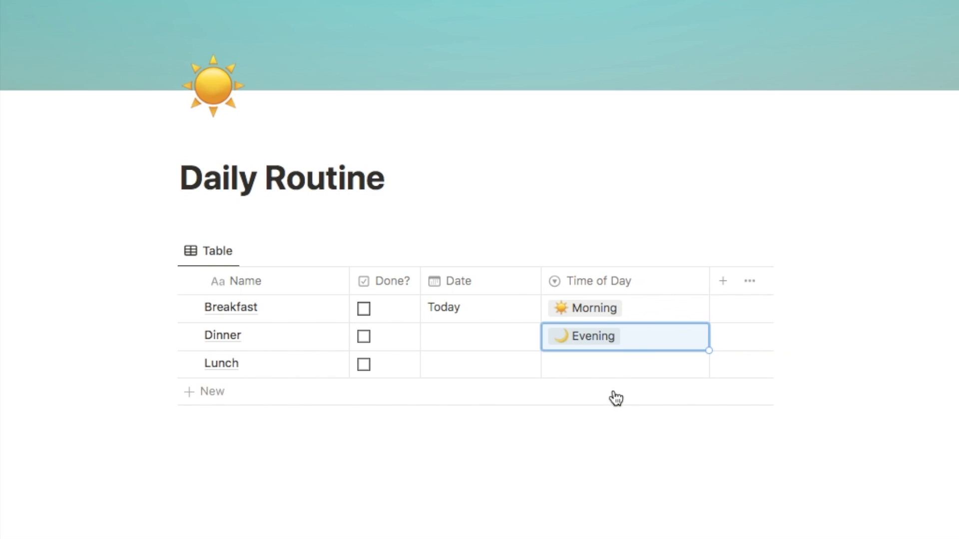
click(576, 372)
click(618, 443)
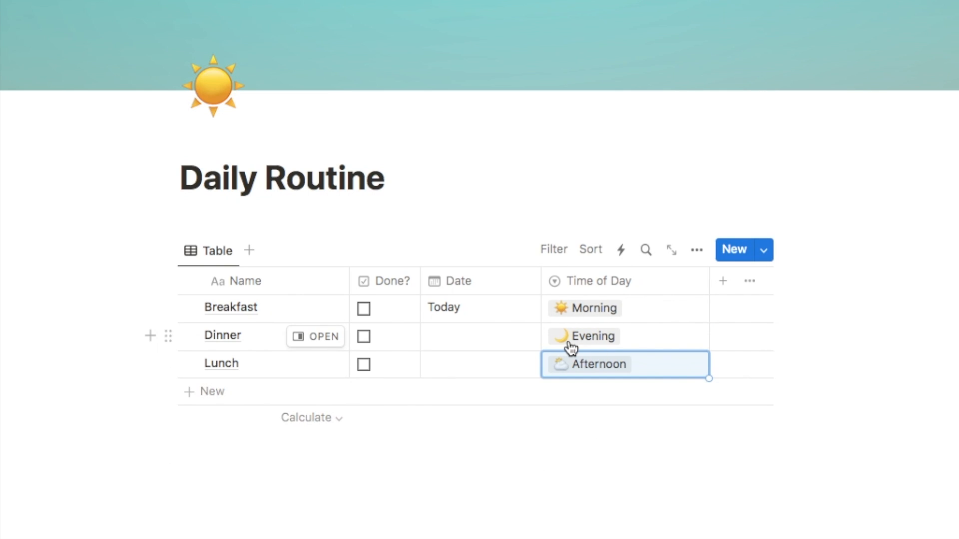
- Set the Date of the Dinner and Lunch entries to today, Feb 1, 2024
click(460, 349)
click(562, 10)
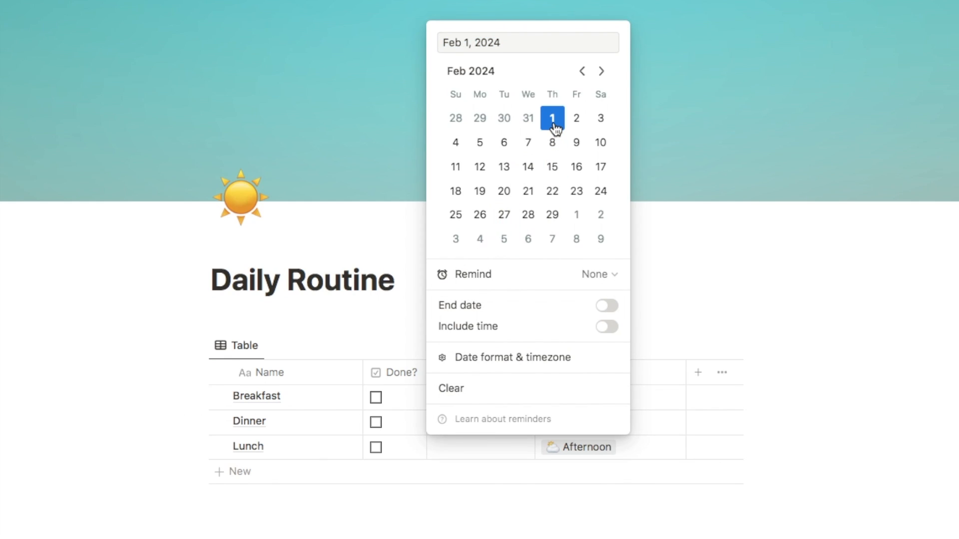
click(455, 456)
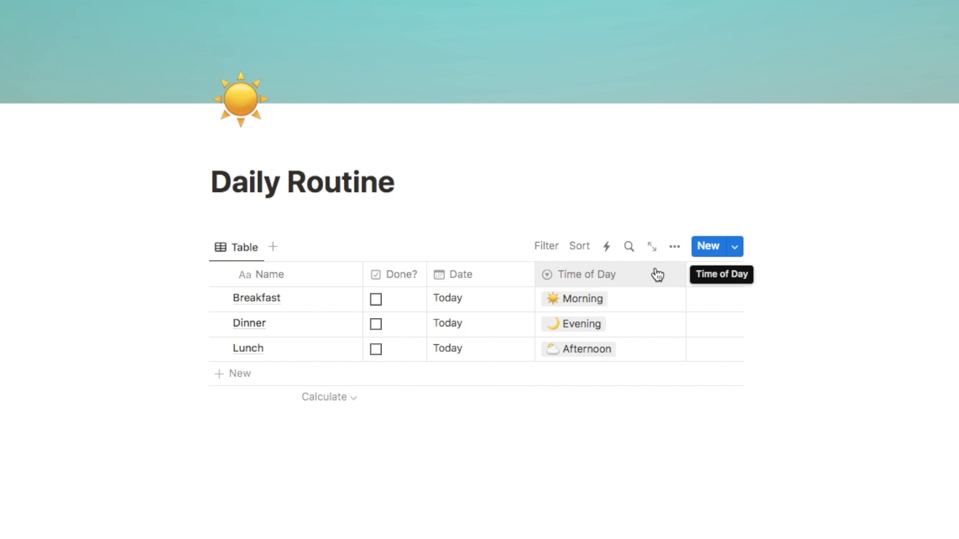
- Group the table by Time of Day, with the groups ordered Morning, Afternoon, Evening
click(675, 249)
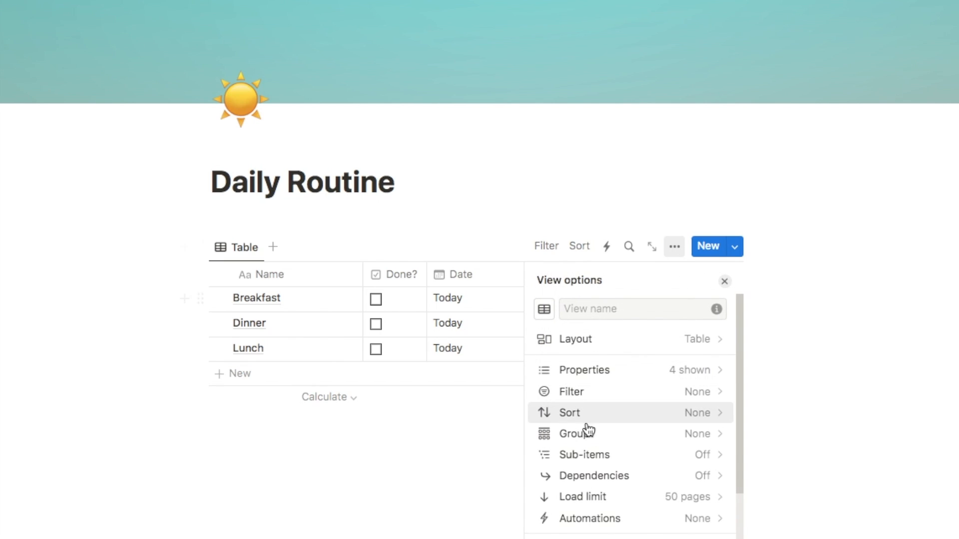
click(585, 435)
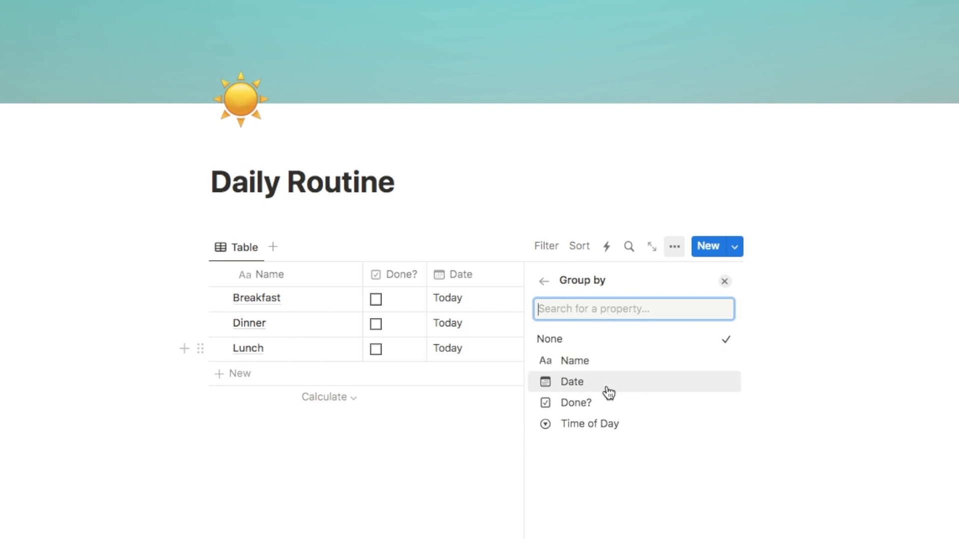
click(594, 424)
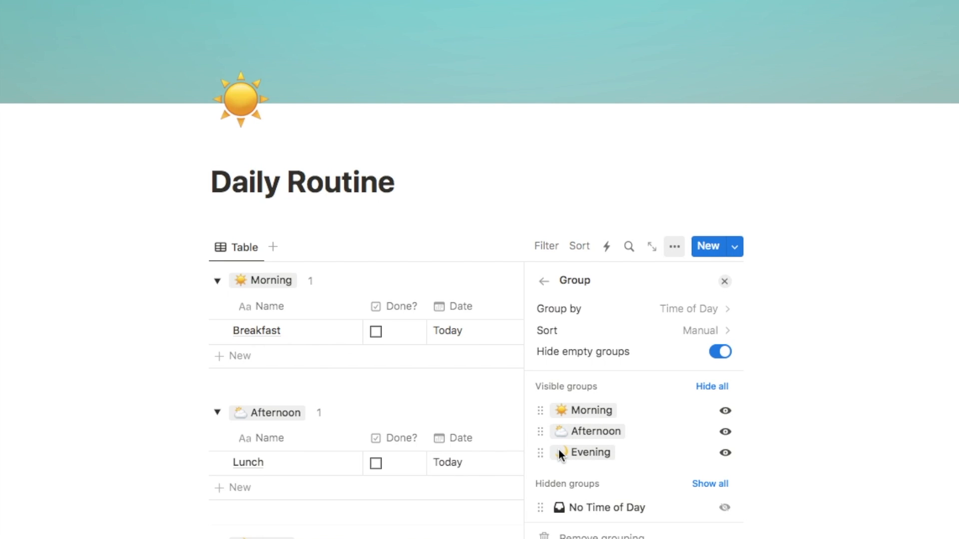
mouse_move(538, 452)
mouse_down()
mouse_move(537, 435)
mouse_move(538, 453)
mouse_up()
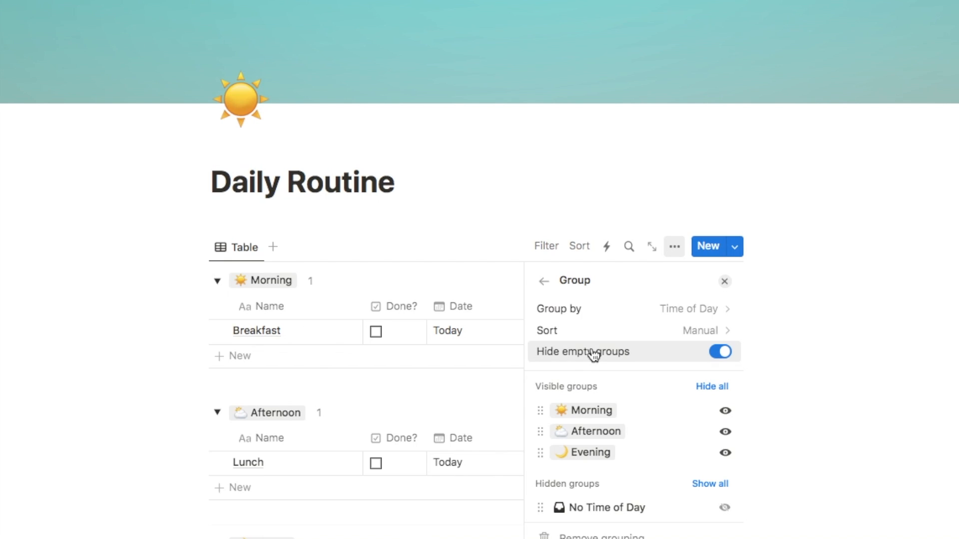
click(816, 278)
- Collapse the Afternoon group and expand it again
scroll(815, 278, down, 3)
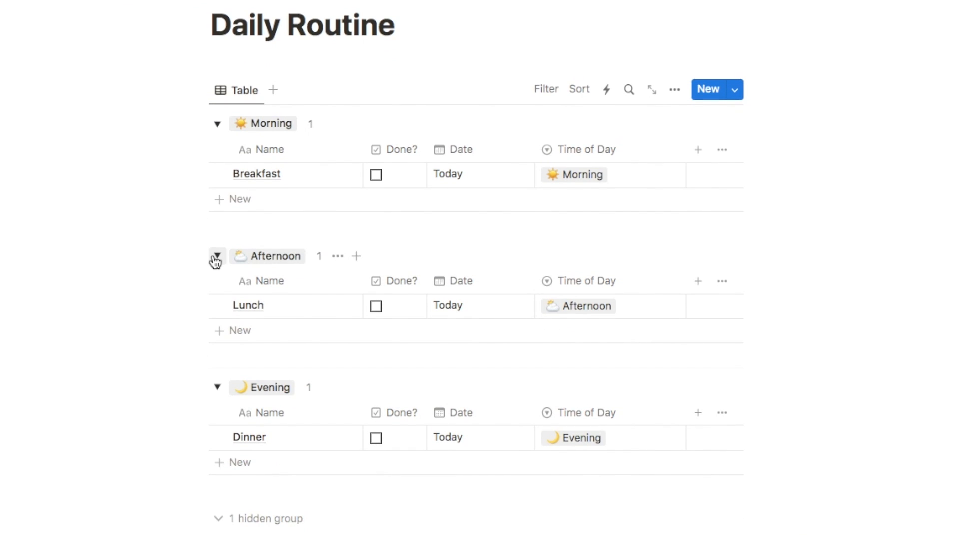
click(216, 257)
click(217, 256)
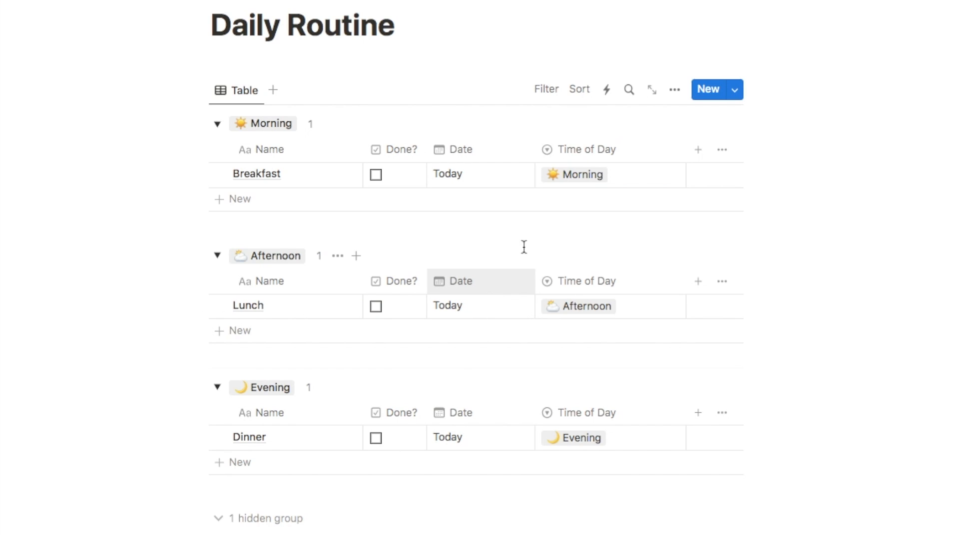
- Change the database view's layout from Table to List
click(676, 97)
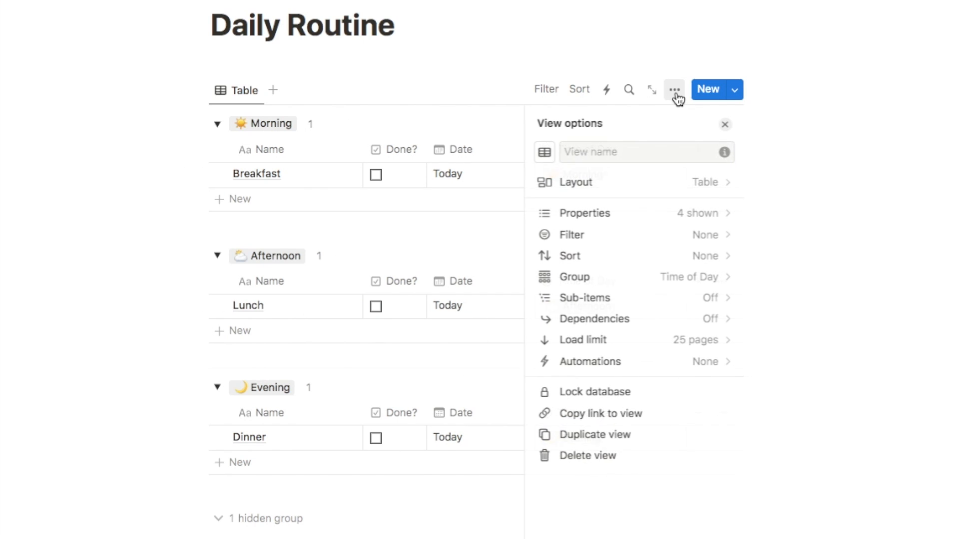
click(579, 184)
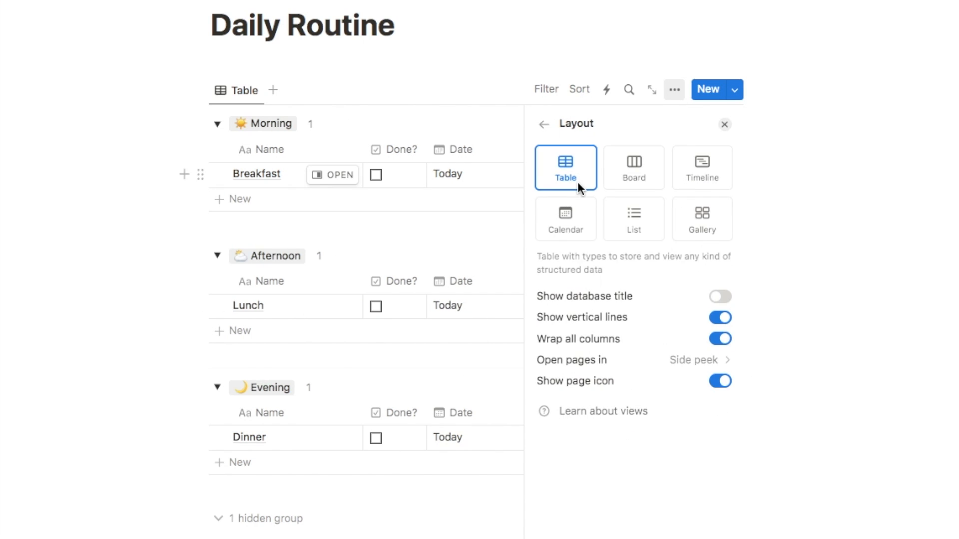
click(631, 226)
click(597, 496)
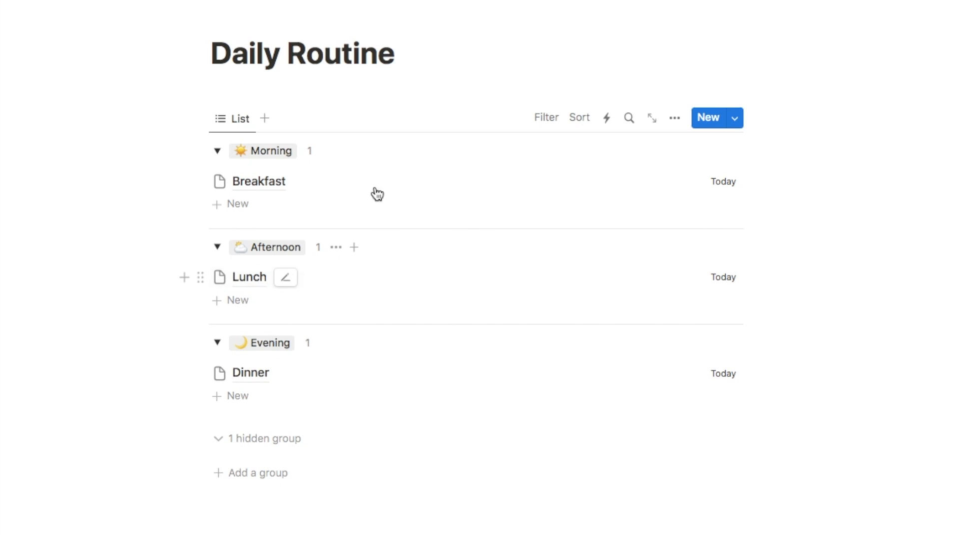
- Show the Done? property in the list view and hide the Date property
click(677, 124)
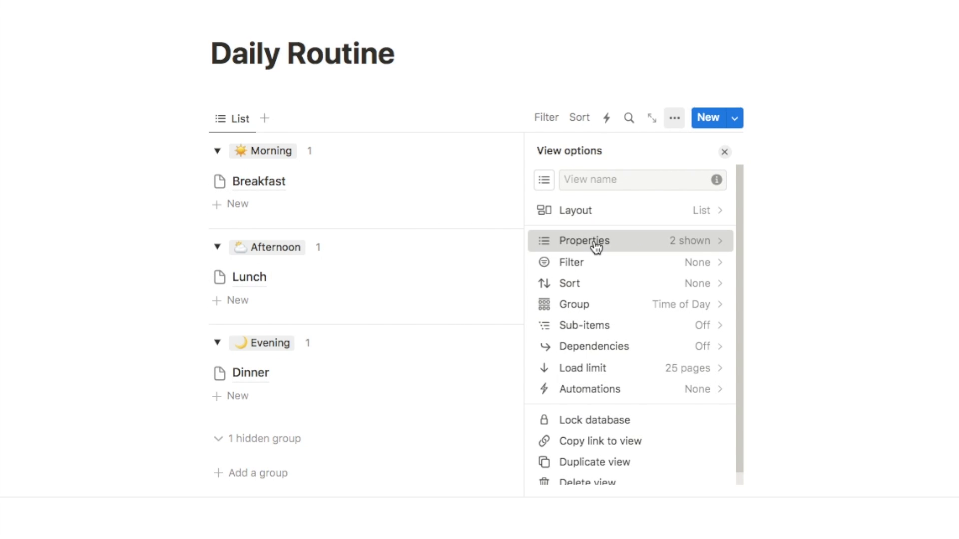
click(597, 242)
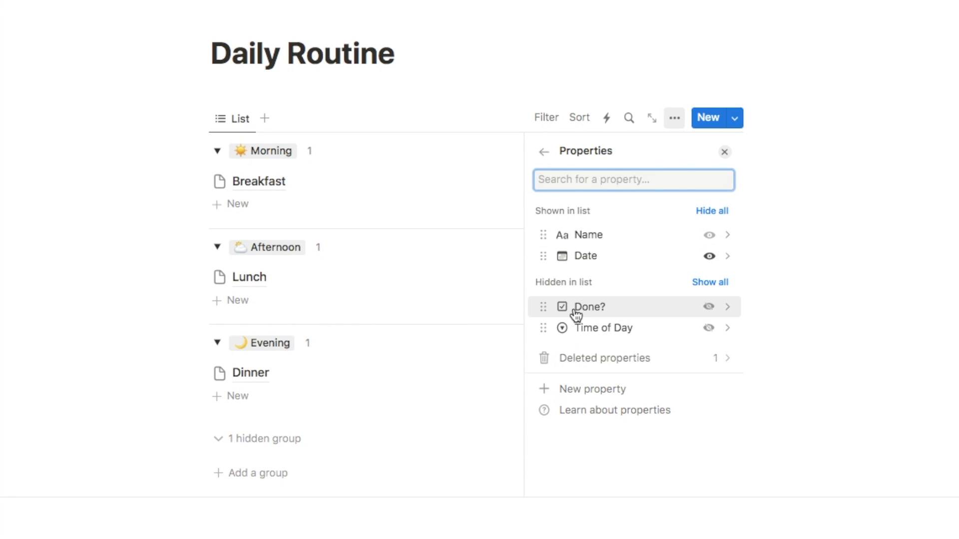
click(709, 309)
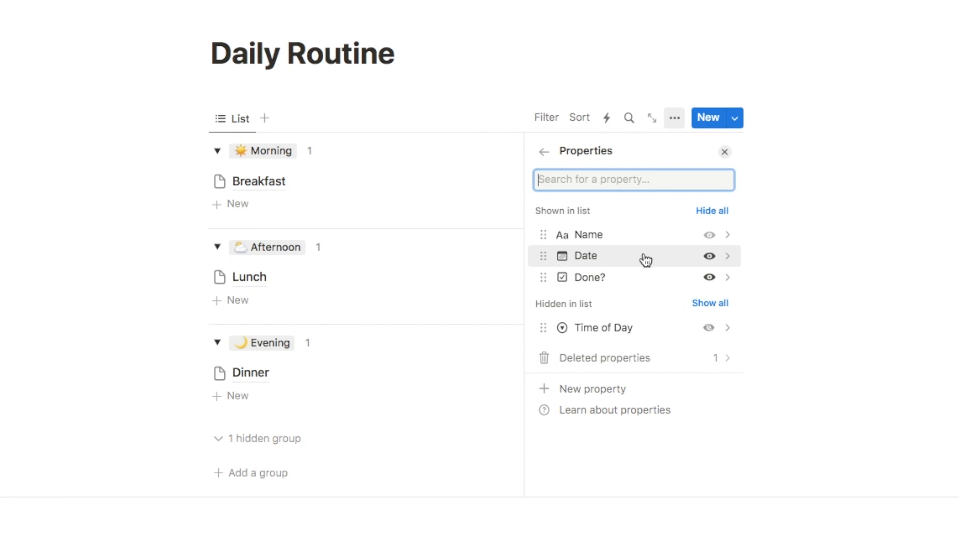
click(709, 258)
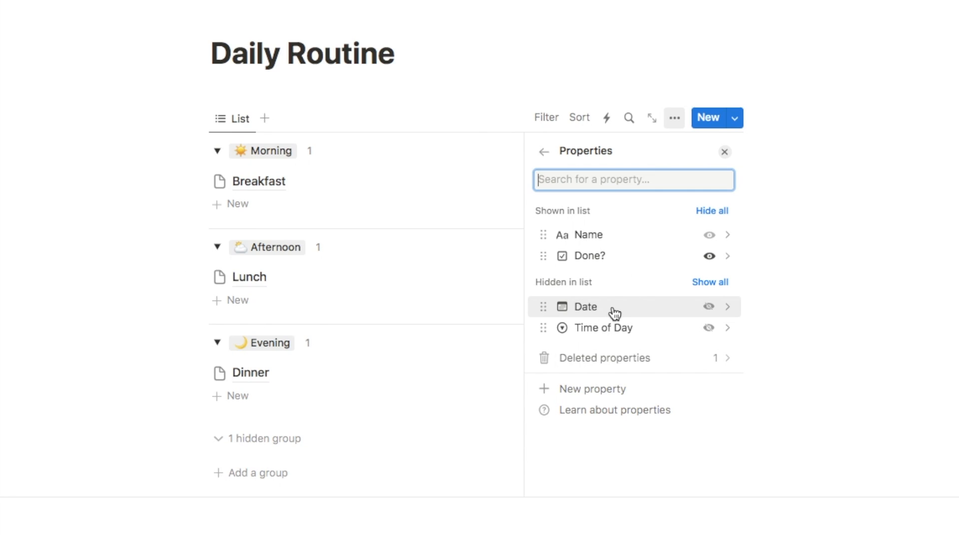
click(410, 458)
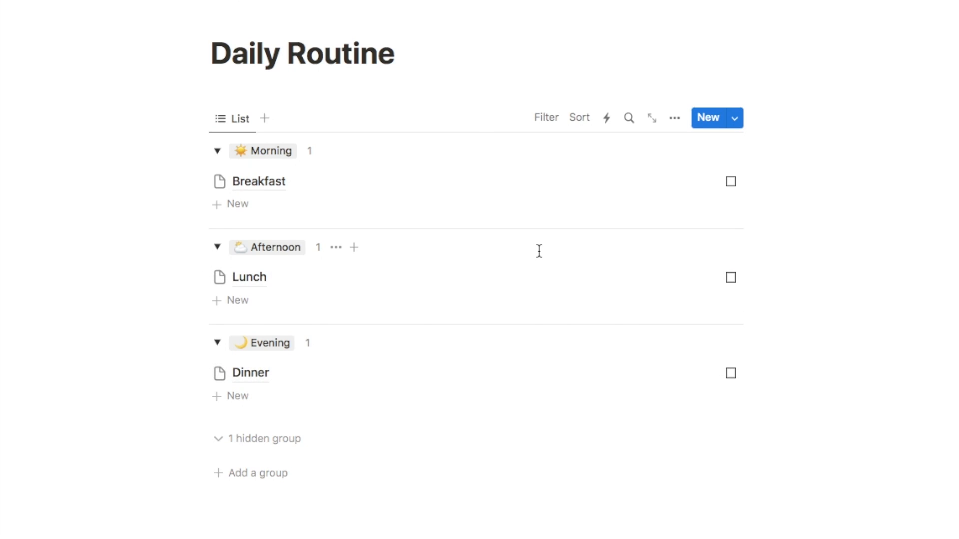
- Create a new untitled template for the Daily Routine database and give it the plain checkmark icon, found by searching "check"
click(735, 120)
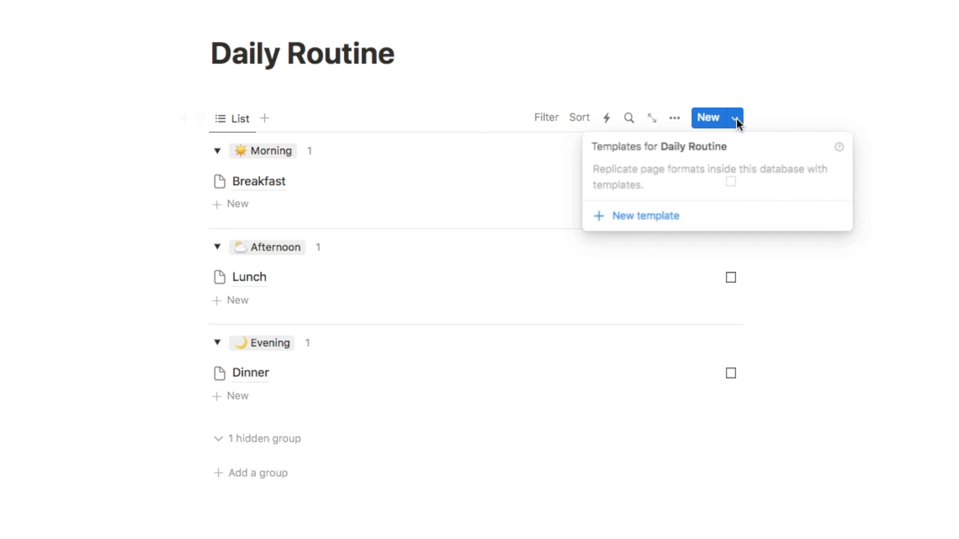
click(643, 219)
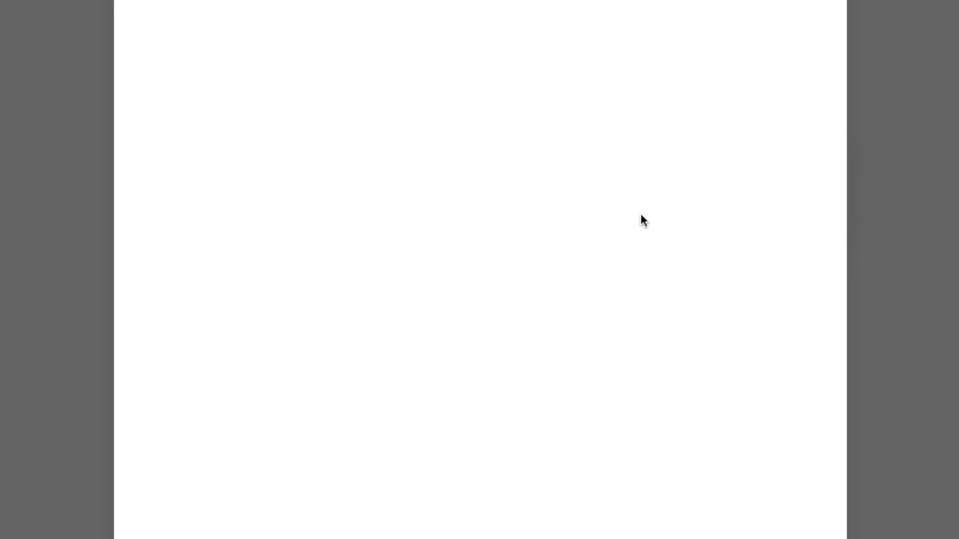
mouse_move(331, 25)
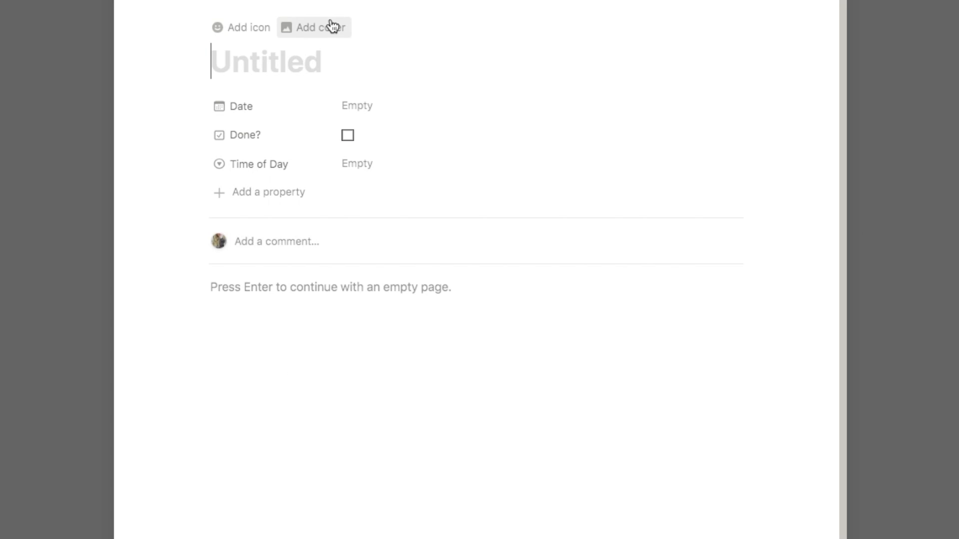
click(236, 29)
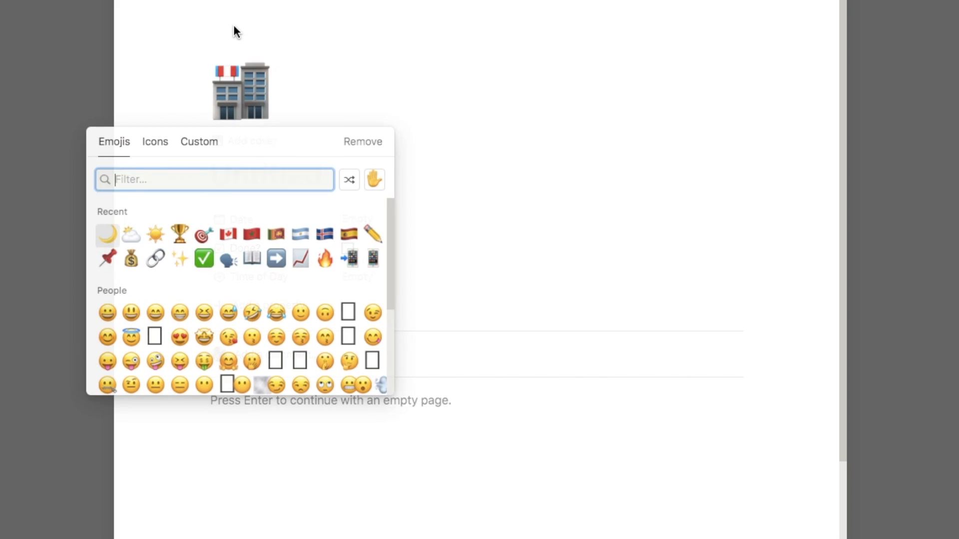
click(157, 145)
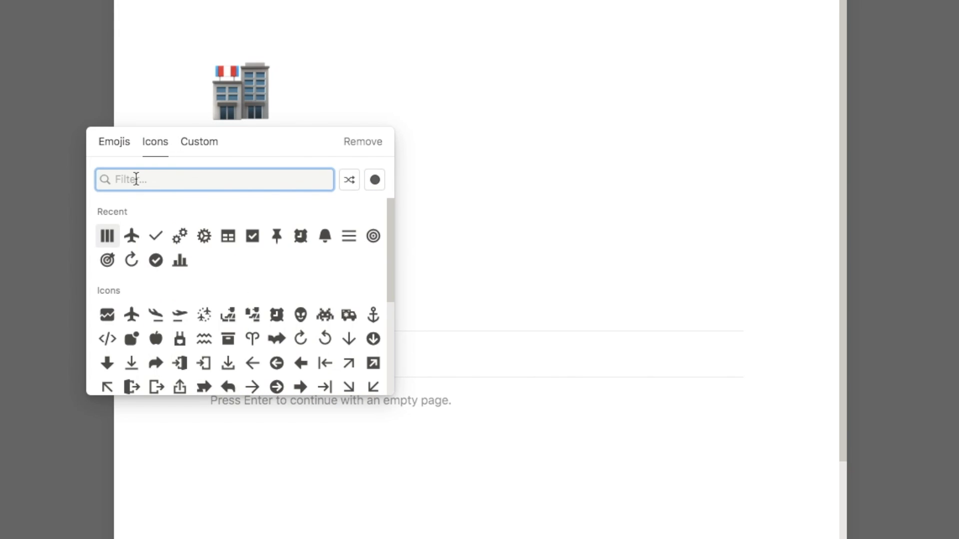
text(check)
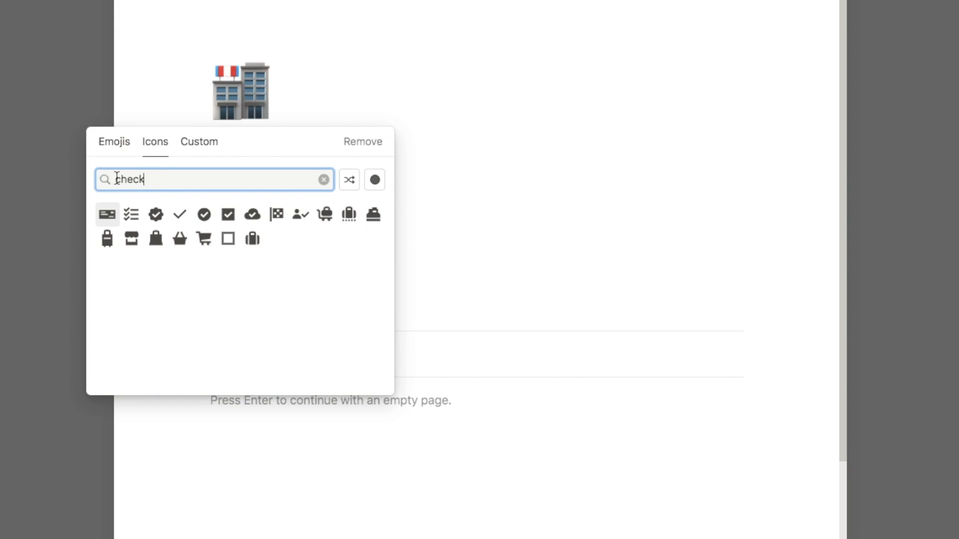
click(180, 217)
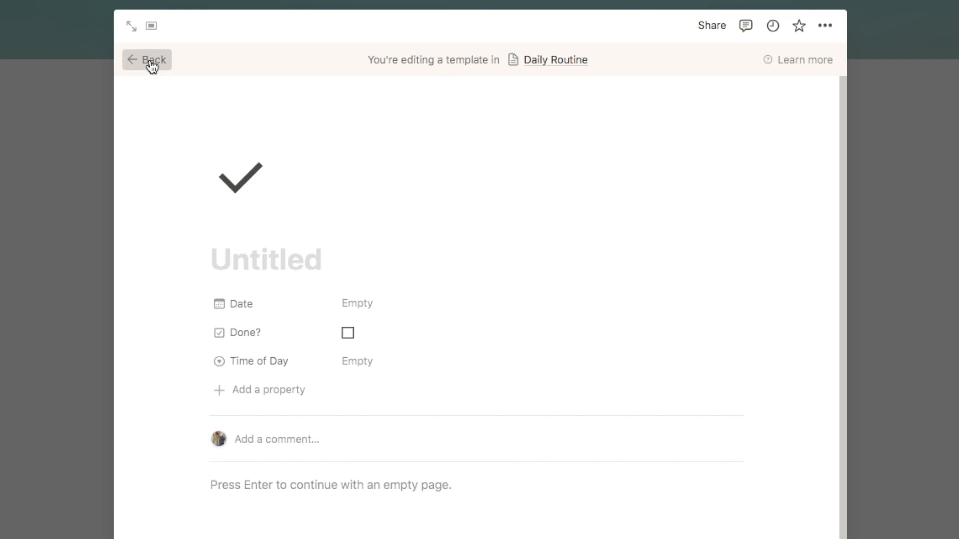
click(151, 61)
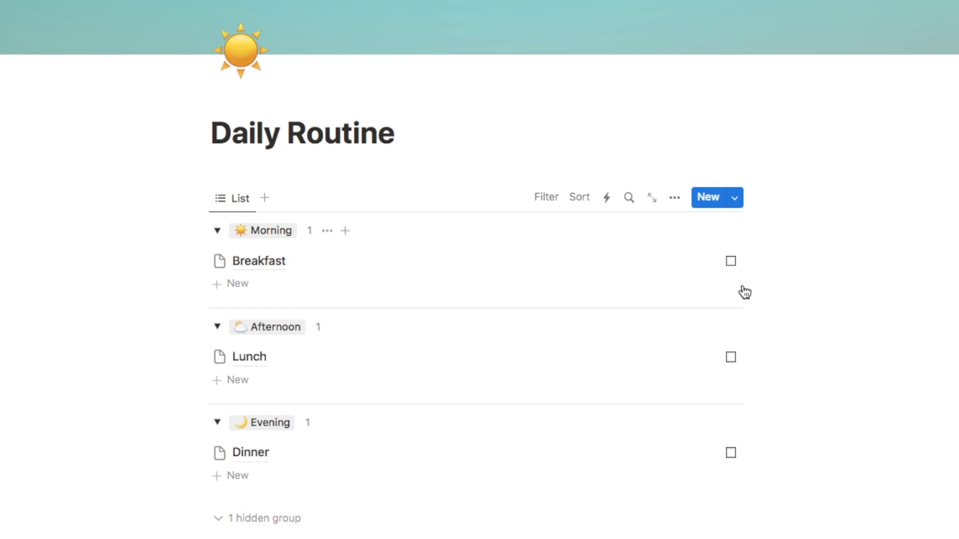
- Make the untitled checkmark template the default for all views in Daily Routine
click(736, 201)
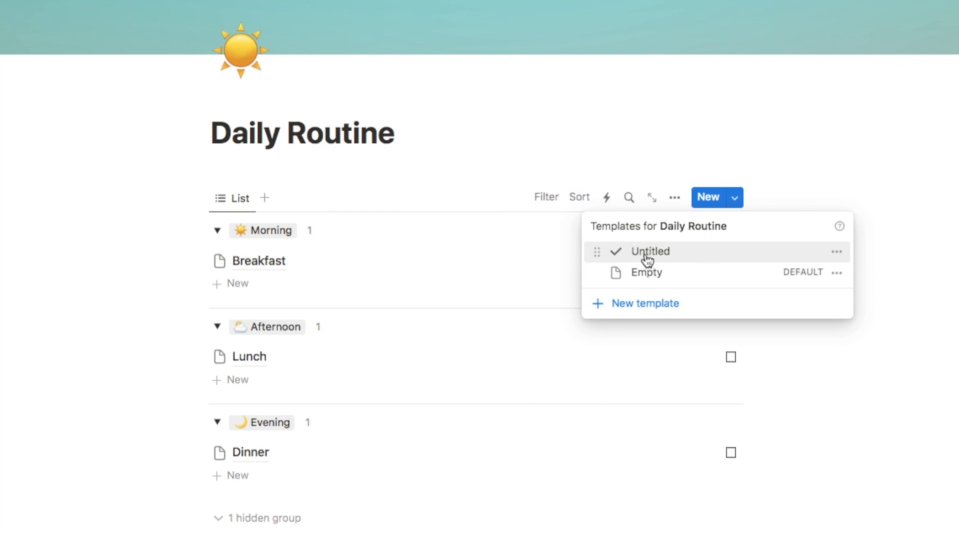
click(838, 253)
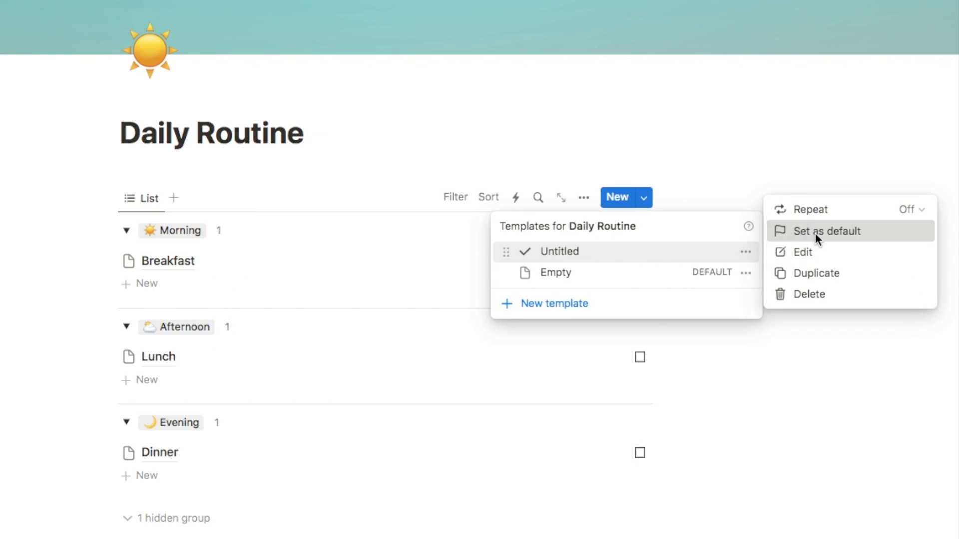
click(802, 233)
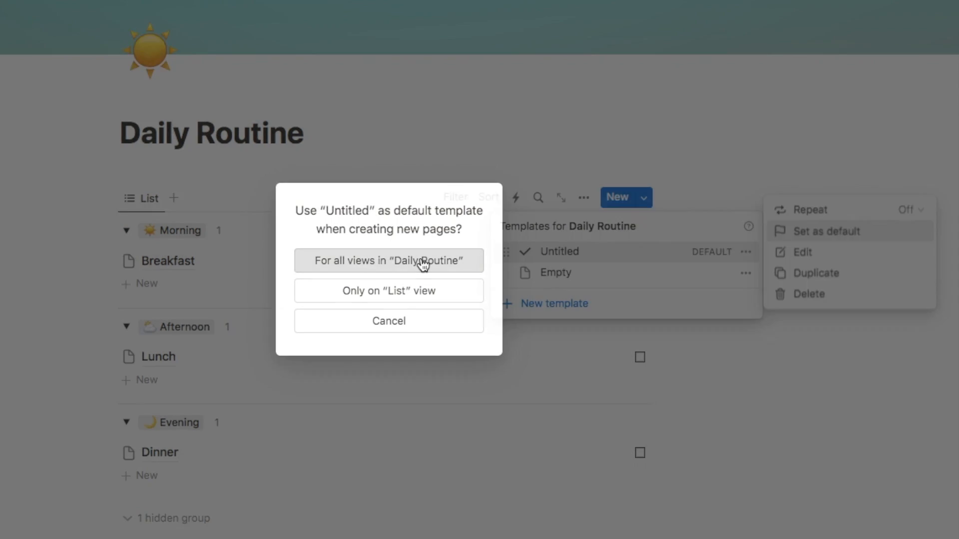
click(424, 265)
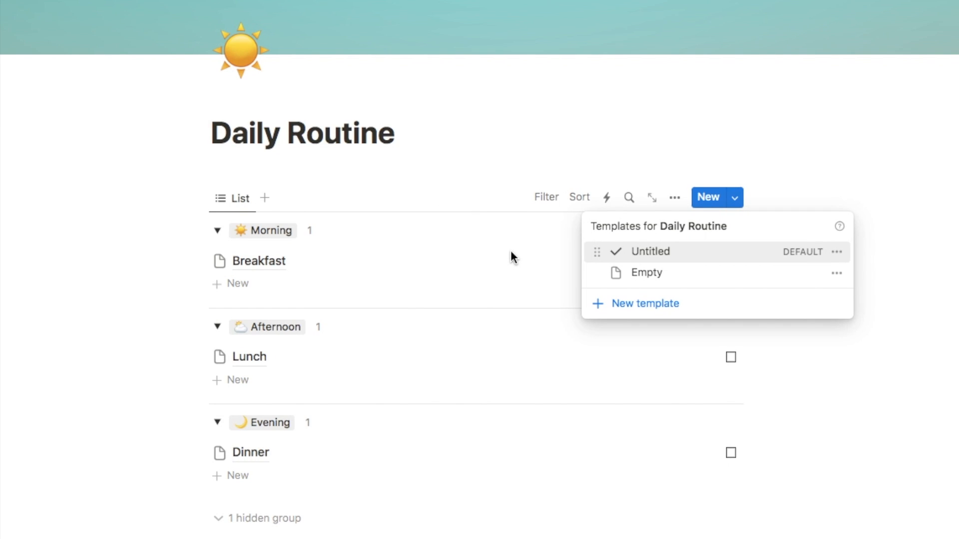
click(904, 260)
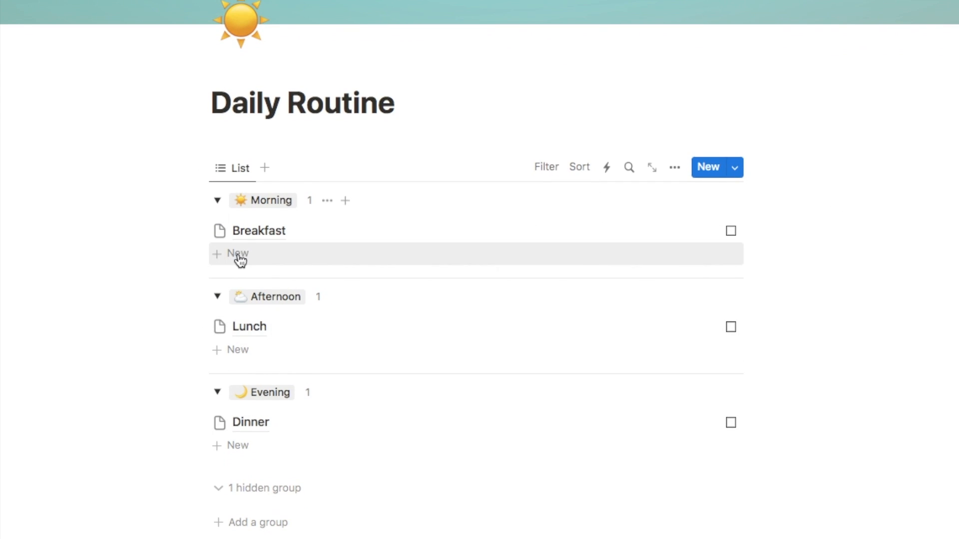
- Add a new entry named "Take vitamins" to the Morning group
click(239, 280)
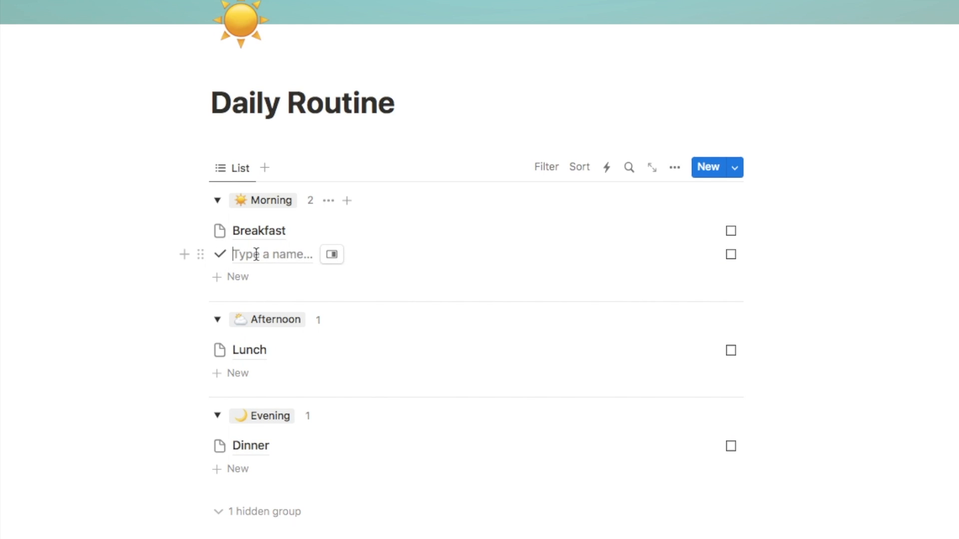
text(Take vitamins)
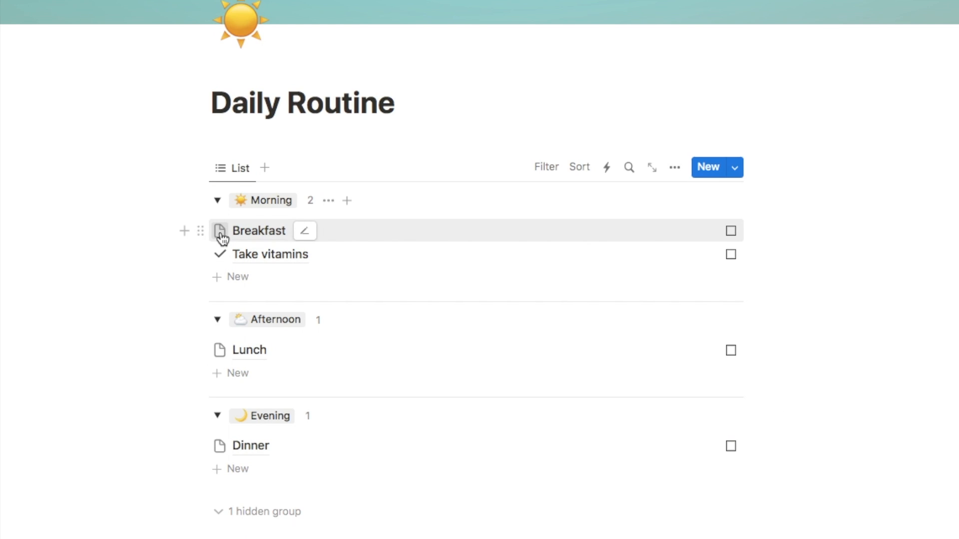
- Apply the untitled checkmark template to the existing Breakfast, Lunch and Dinner entries
click(303, 234)
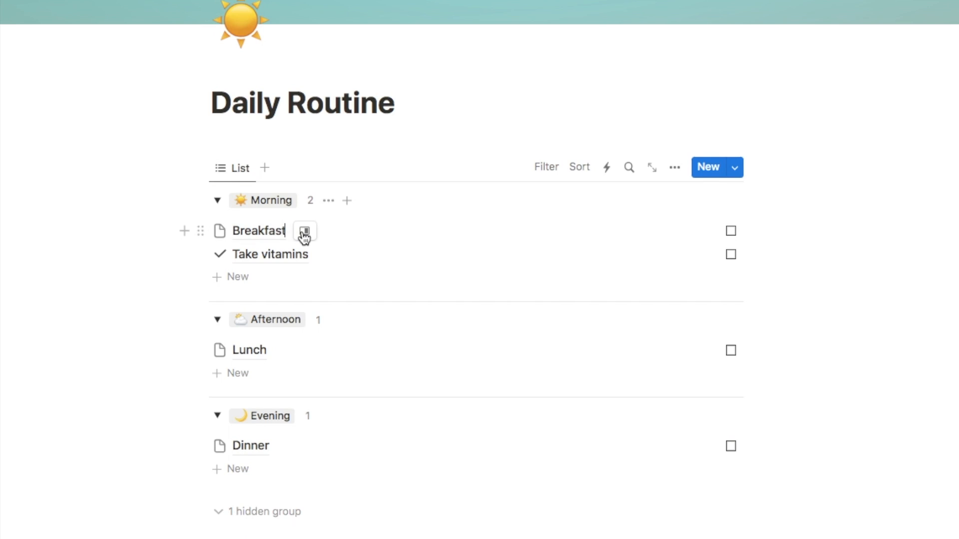
click(304, 233)
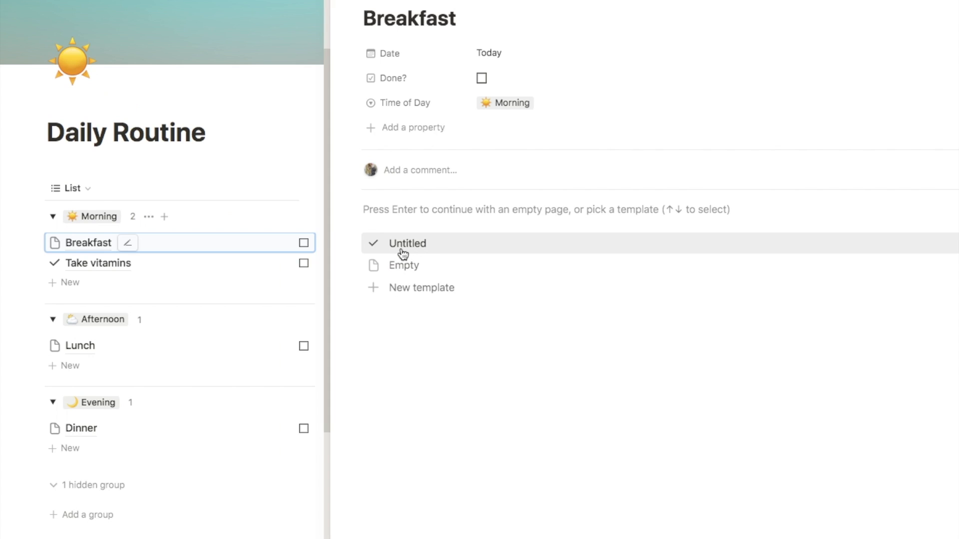
click(403, 248)
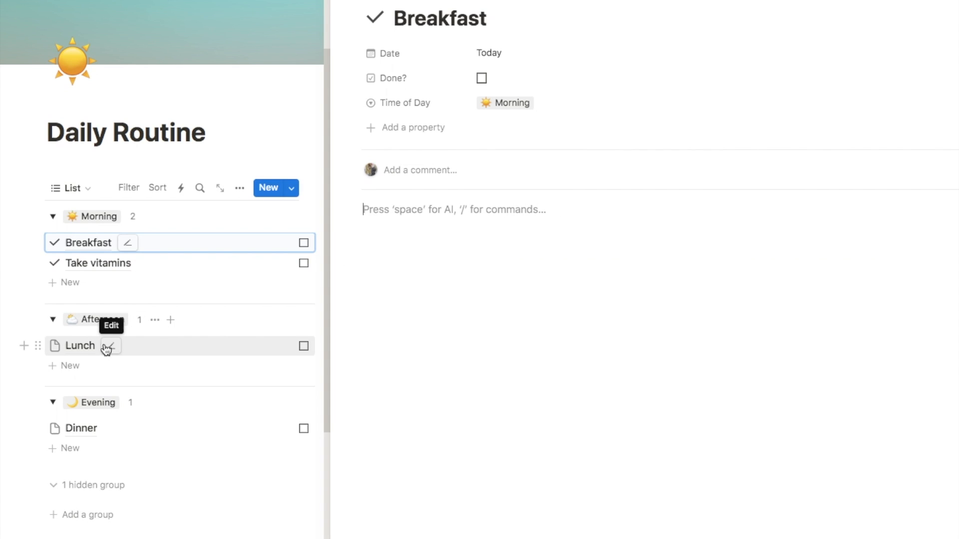
click(104, 346)
click(398, 244)
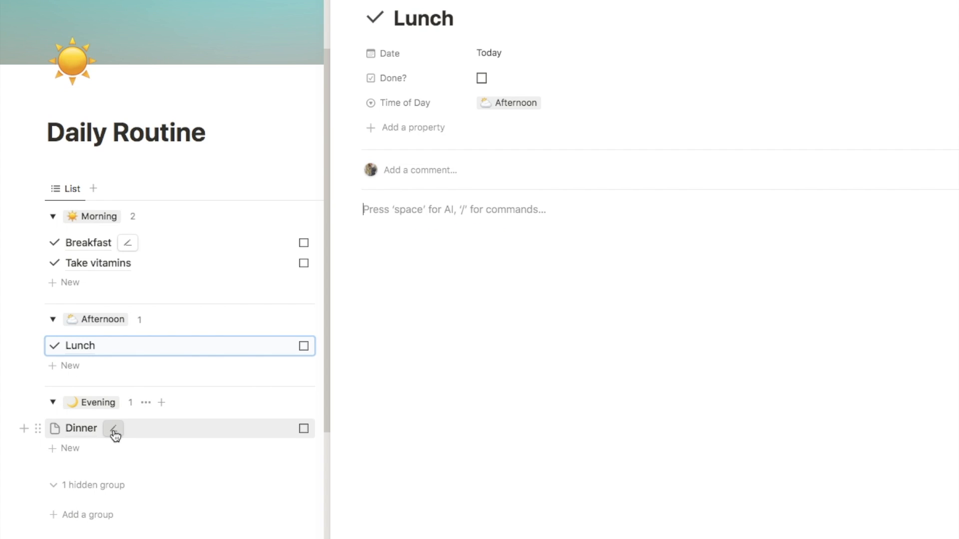
click(115, 431)
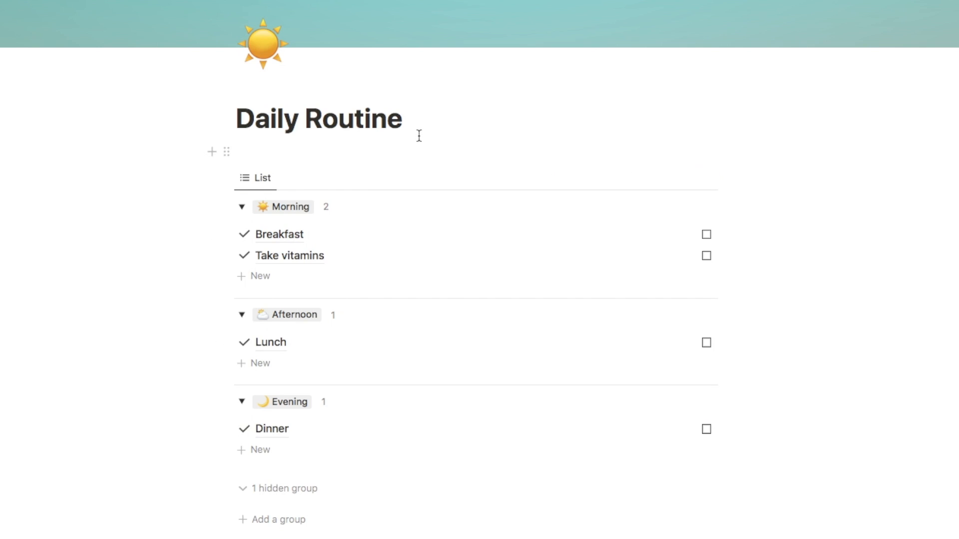
- Insert a button block on a new line between the Daily Routine page title and the list
key(Return)
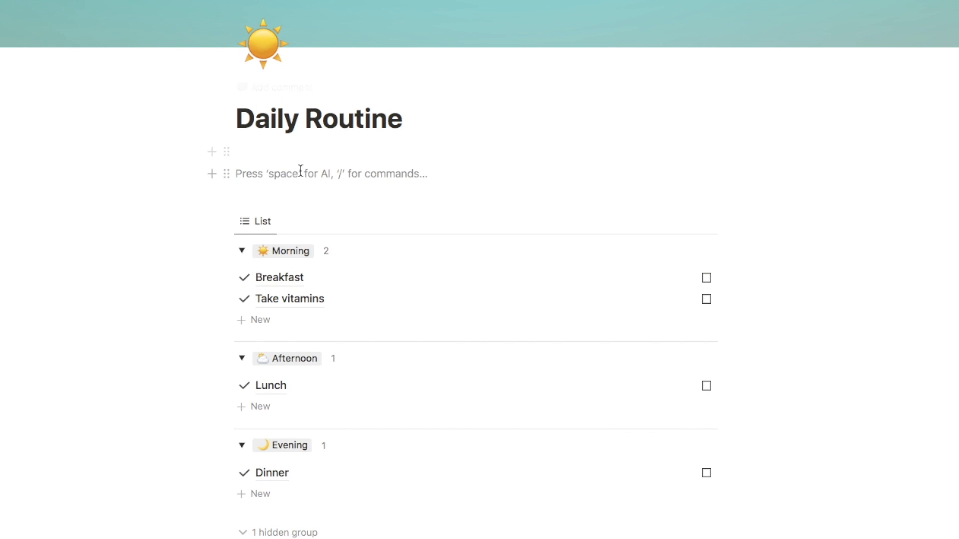
text(/butt)
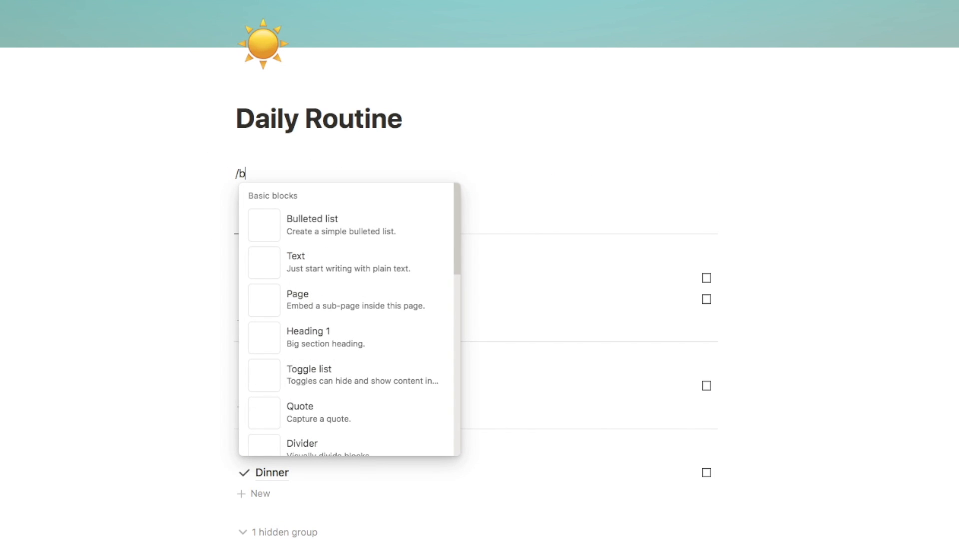
mouse_move(313, 234)
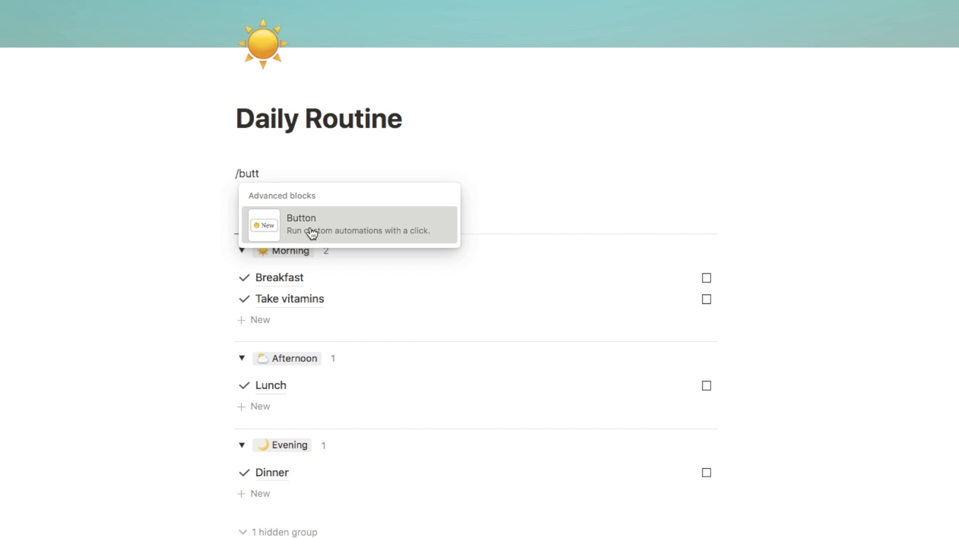
click(311, 229)
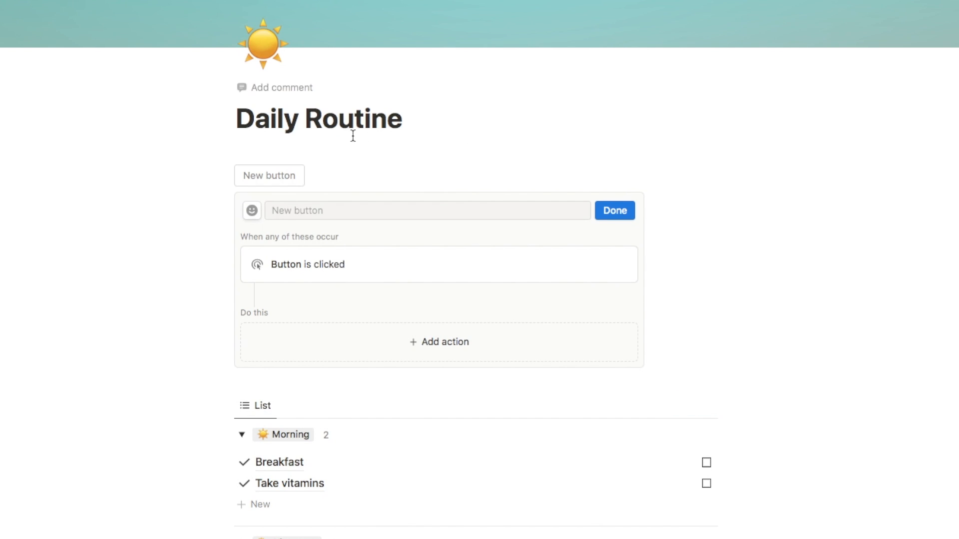
- Name the new button "Start New Day" and give it the sun emoji as its icon
click(252, 260)
text(Sta)
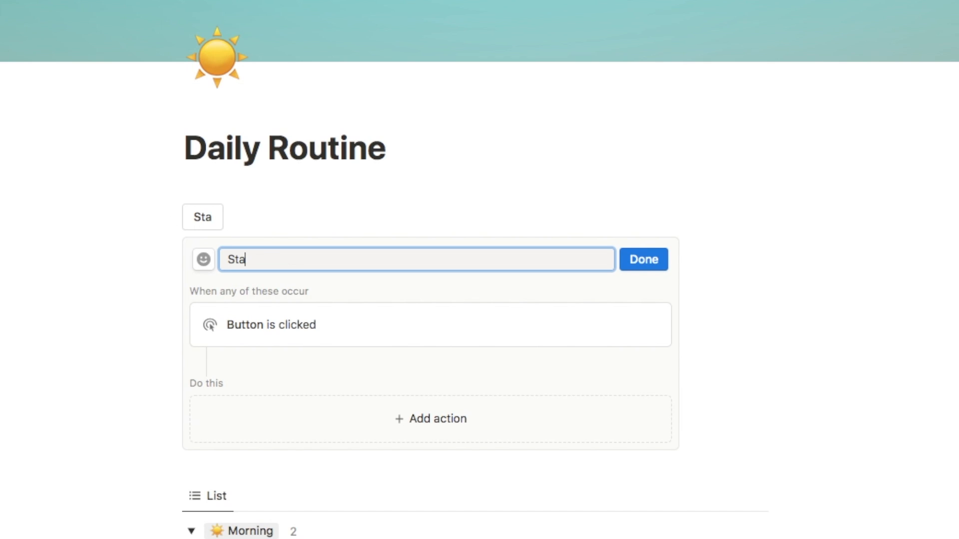
text(rt New Day)
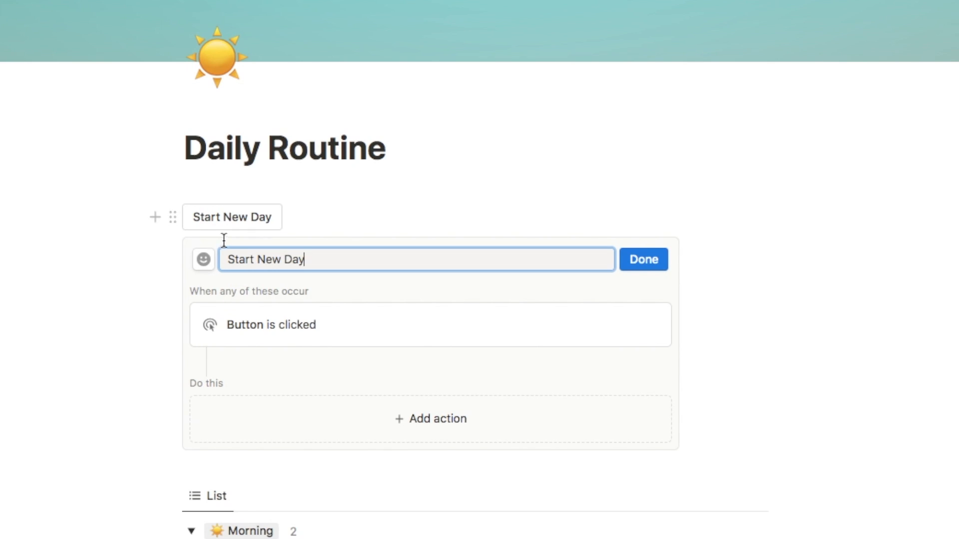
click(204, 261)
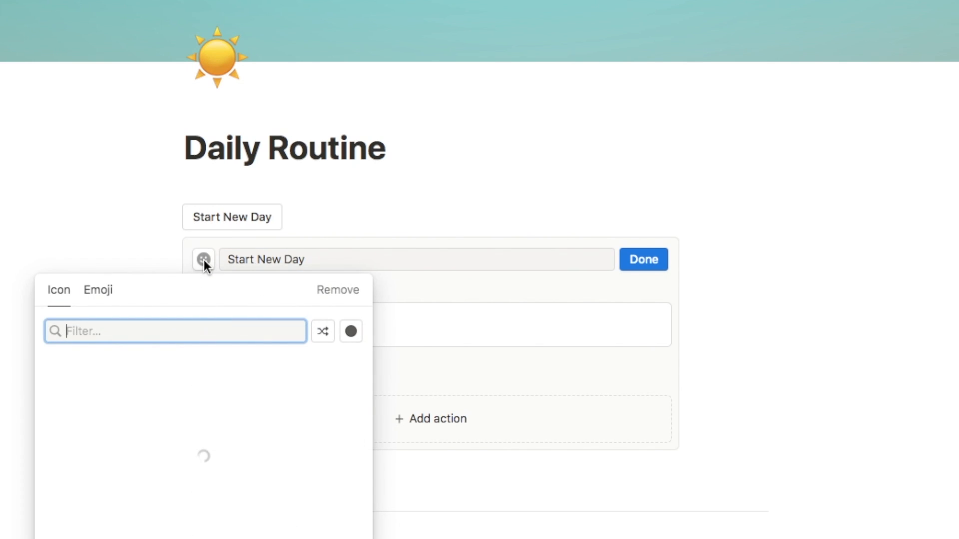
click(97, 294)
click(109, 395)
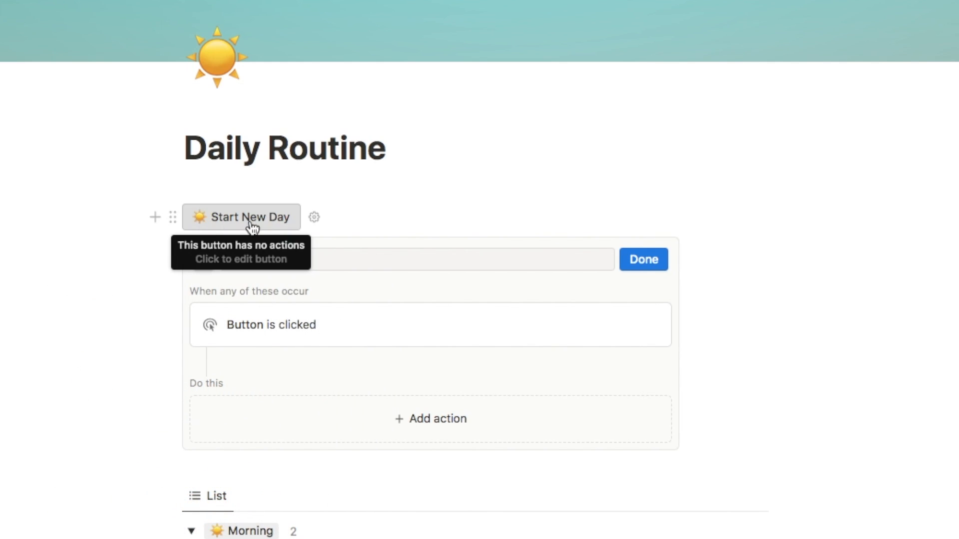
- Give the button an action that adds a page named "Take vitamins" to the Daily Routine database
click(421, 426)
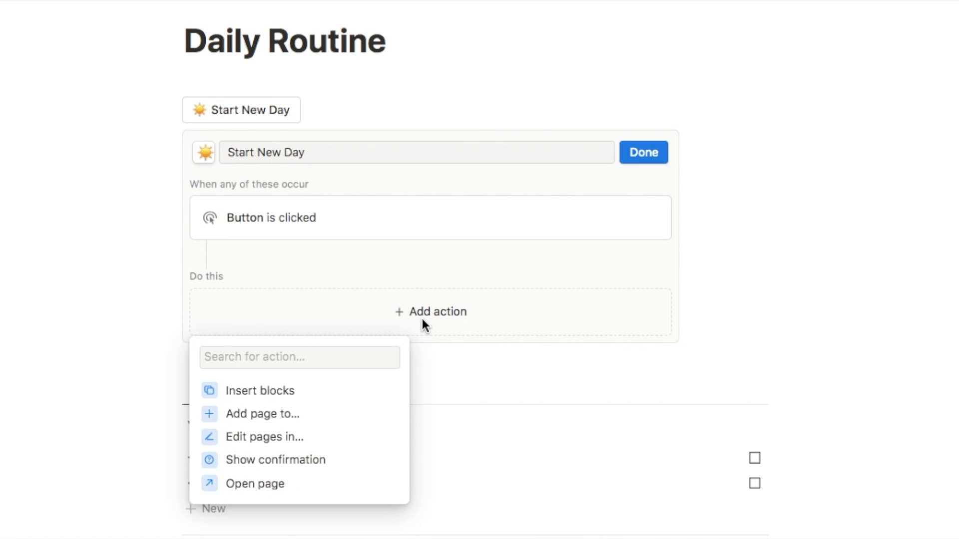
click(272, 419)
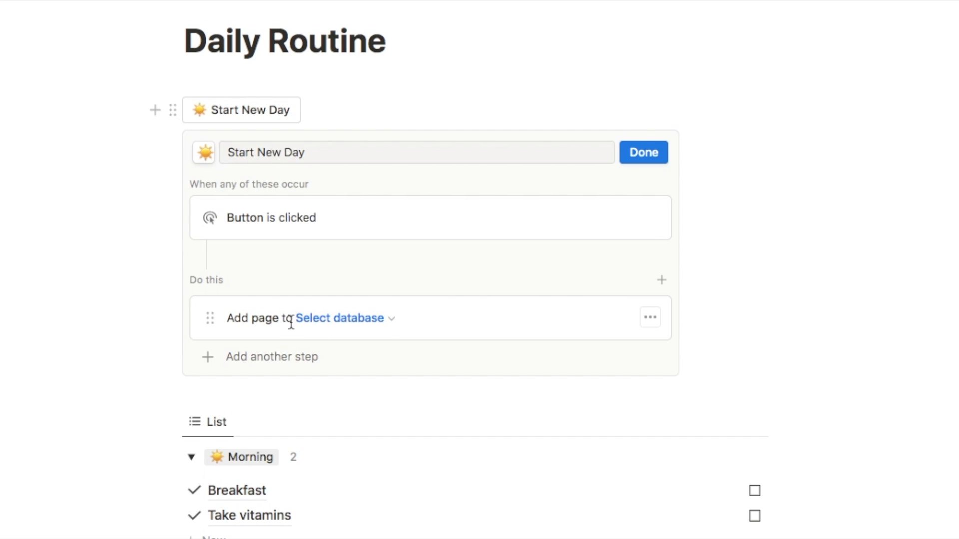
click(316, 320)
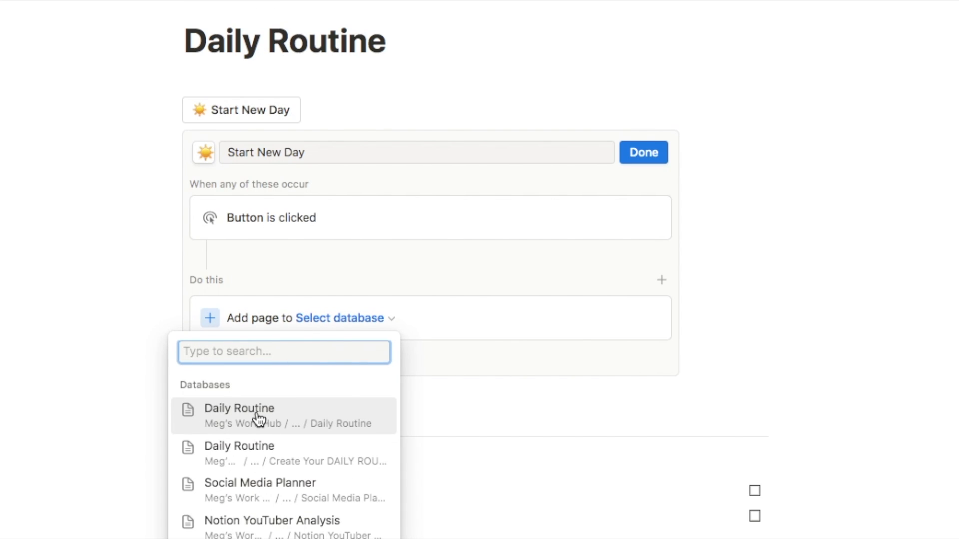
click(256, 428)
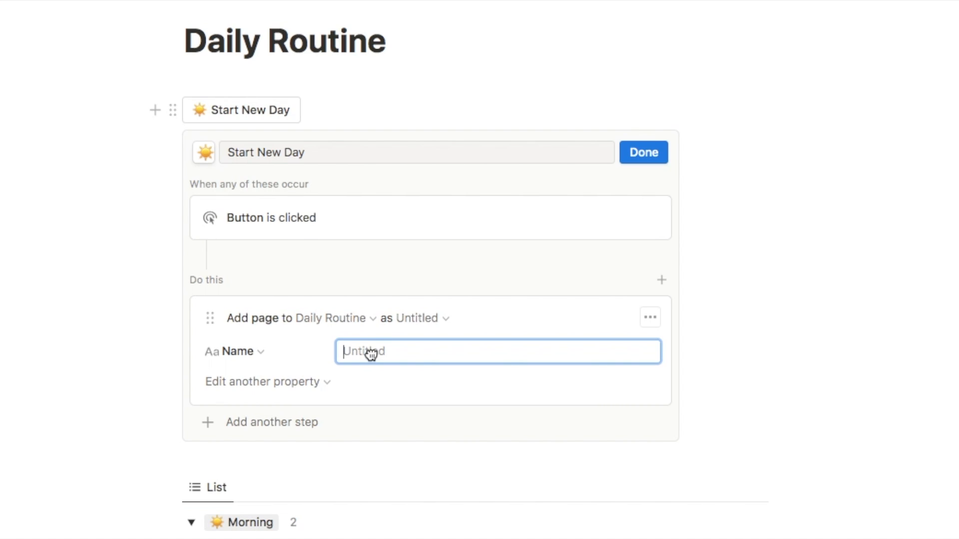
text(Take vitamins)
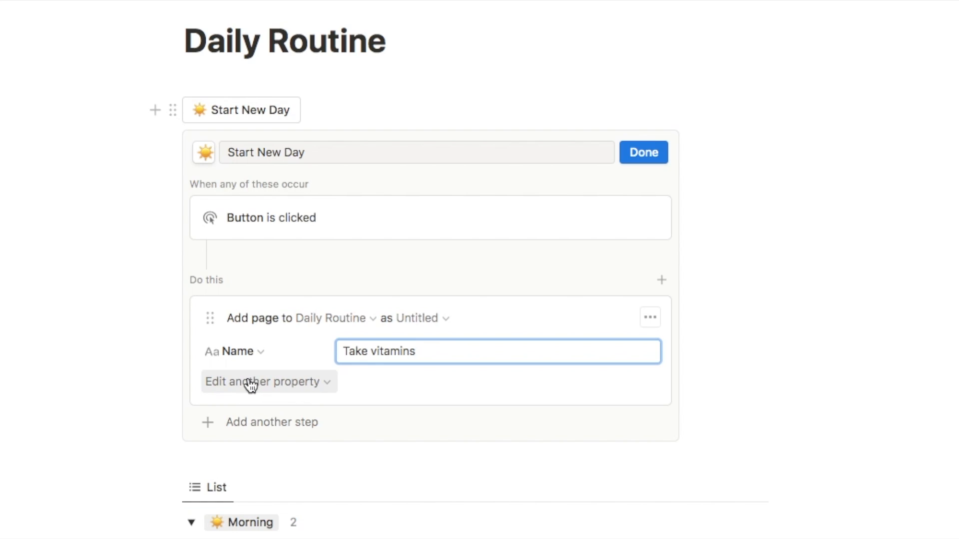
- Set Time of Day to Morning and Date to Today for the button's "Take vitamins" page
click(249, 381)
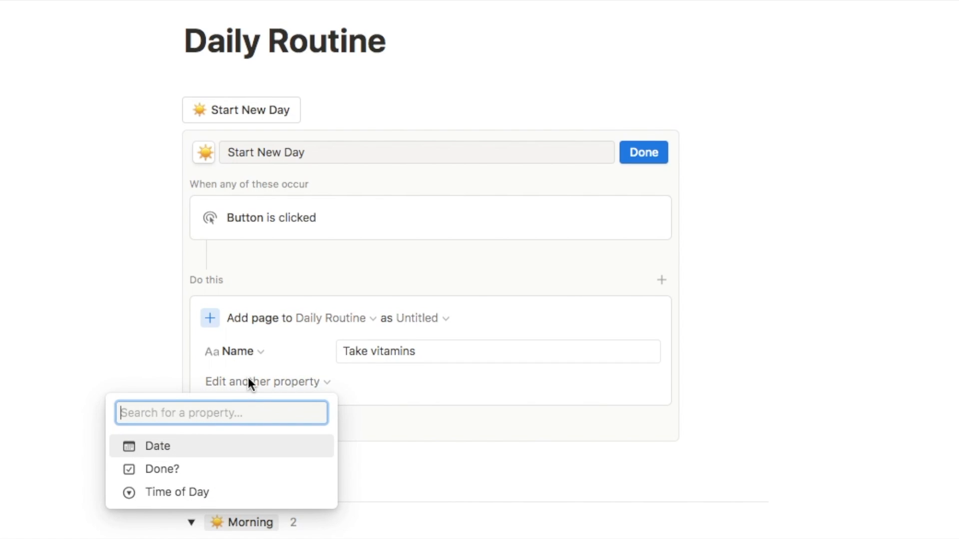
click(187, 493)
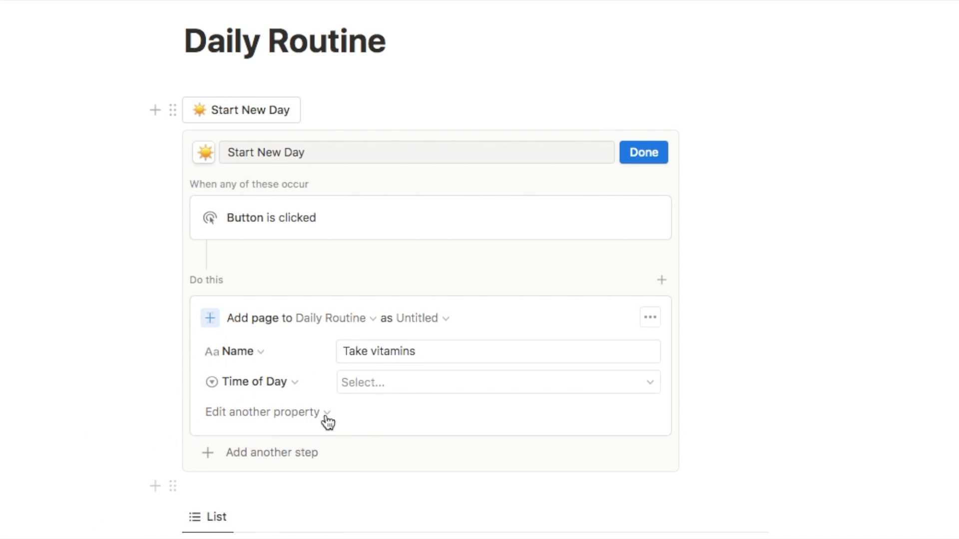
click(360, 384)
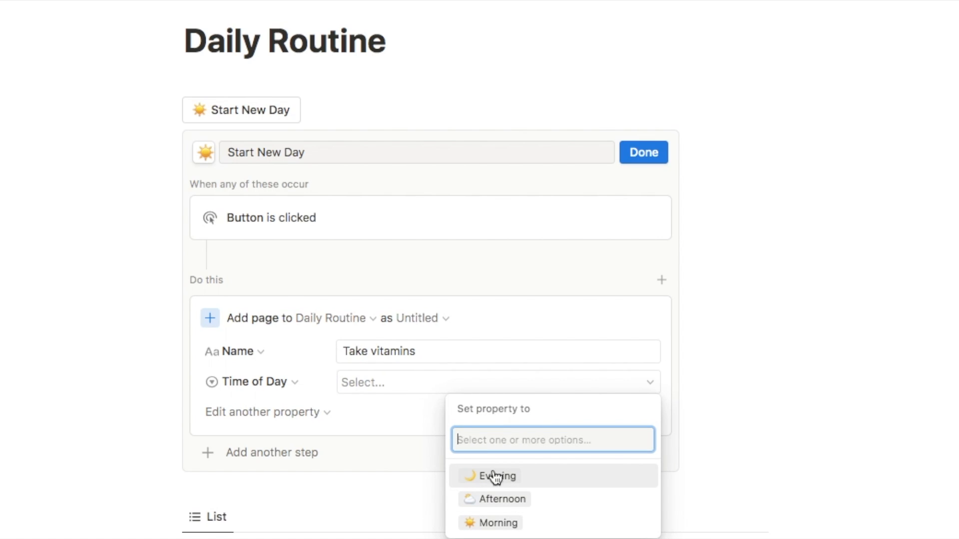
click(502, 523)
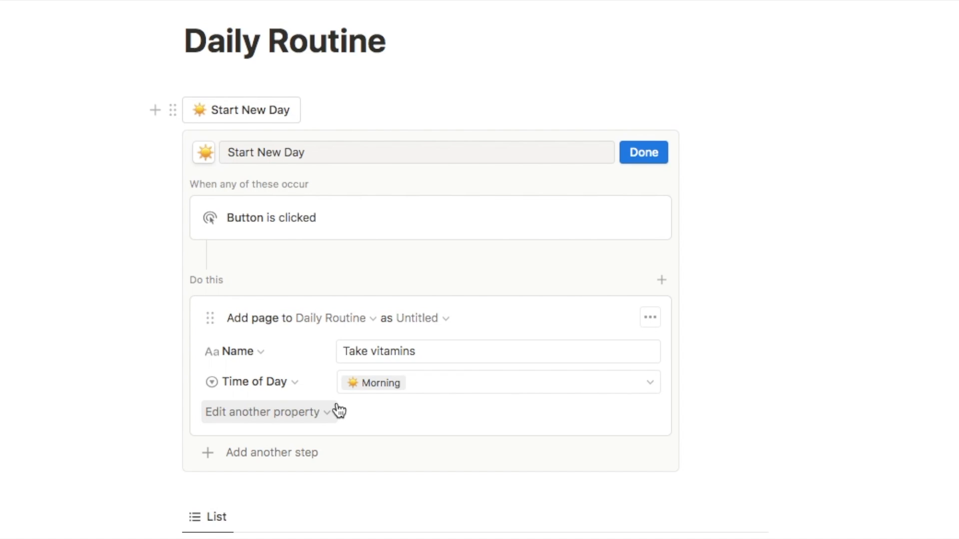
click(240, 414)
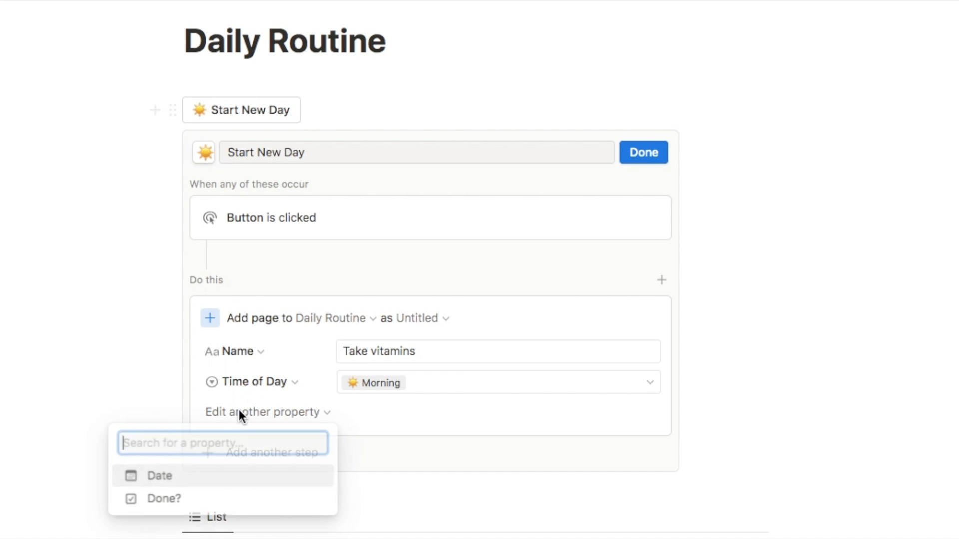
click(160, 477)
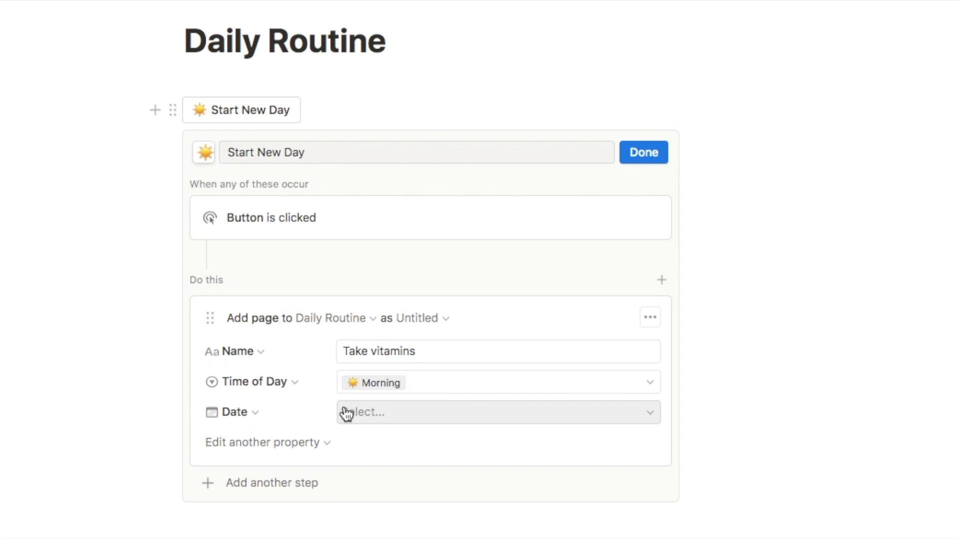
click(368, 415)
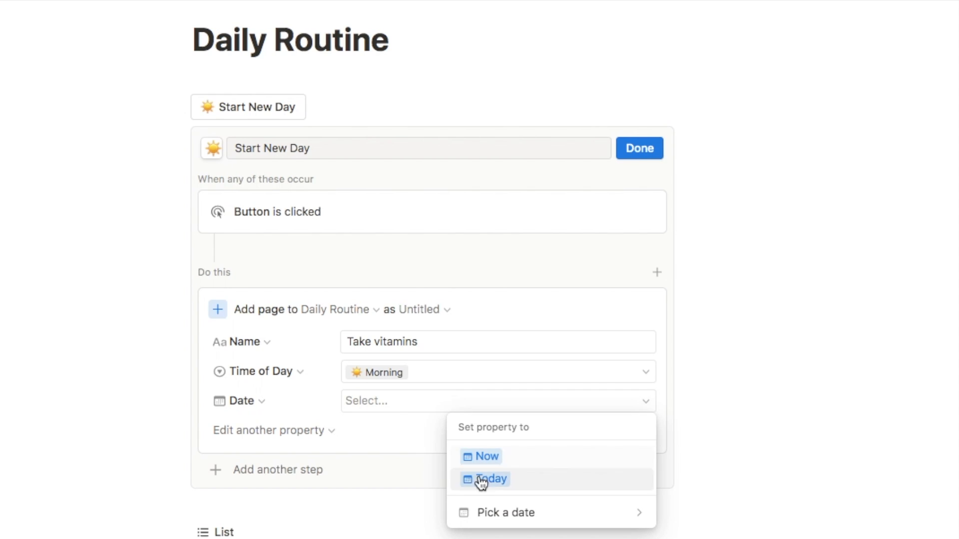
click(513, 486)
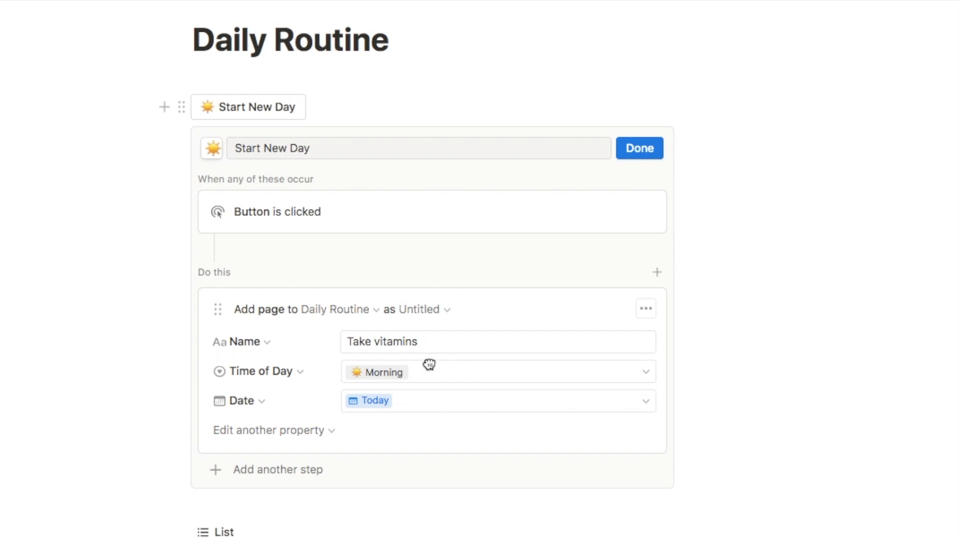
- Duplicate the "Take vitamins" action below itself and rename the copy's page "Drink glass of water"
click(649, 309)
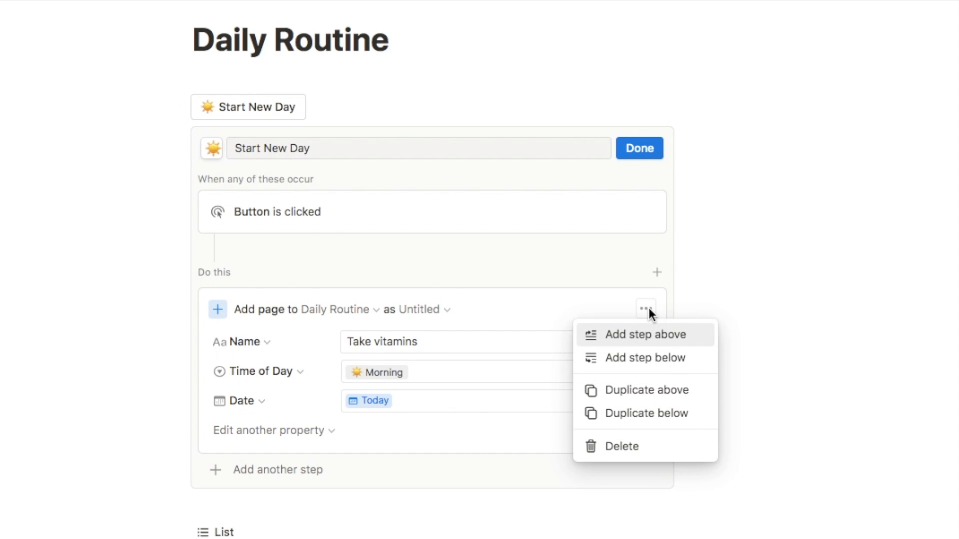
click(626, 415)
scroll(520, 328, down, 3)
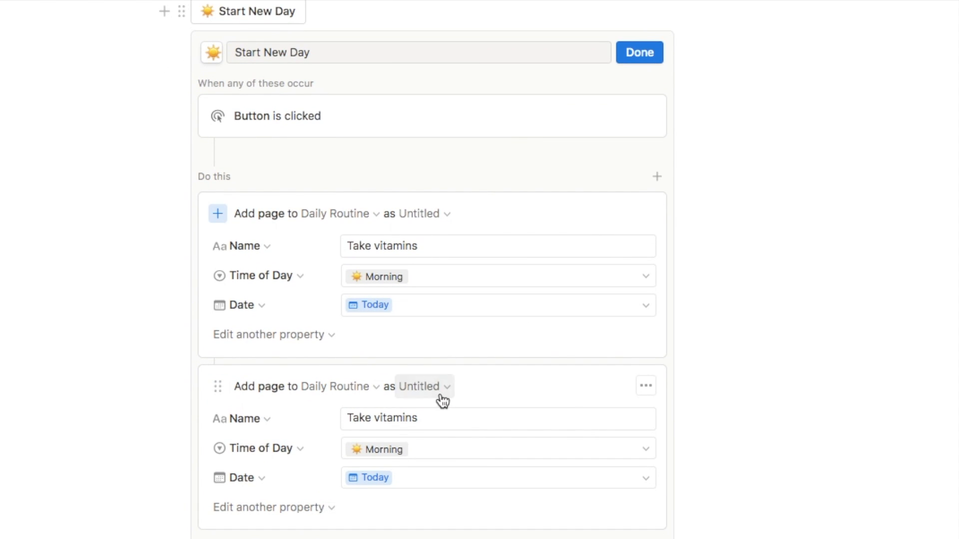
scroll(441, 397, down, 2)
click(445, 350)
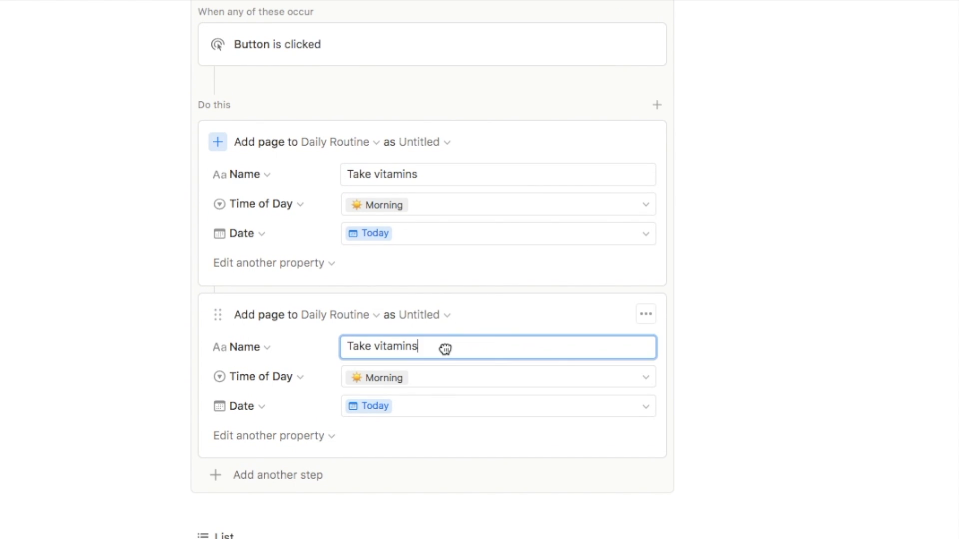
drag(434, 350, 349, 346)
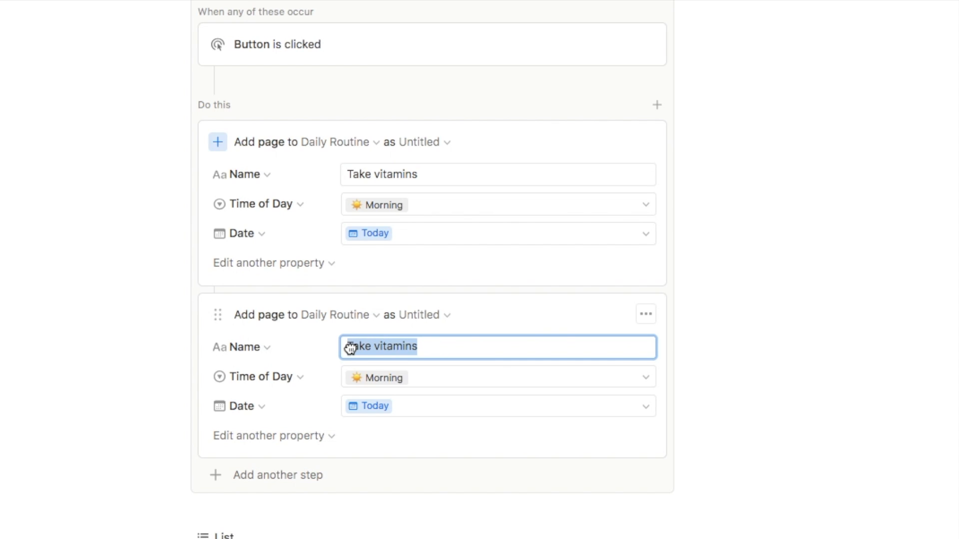
text(Drink glass of water)
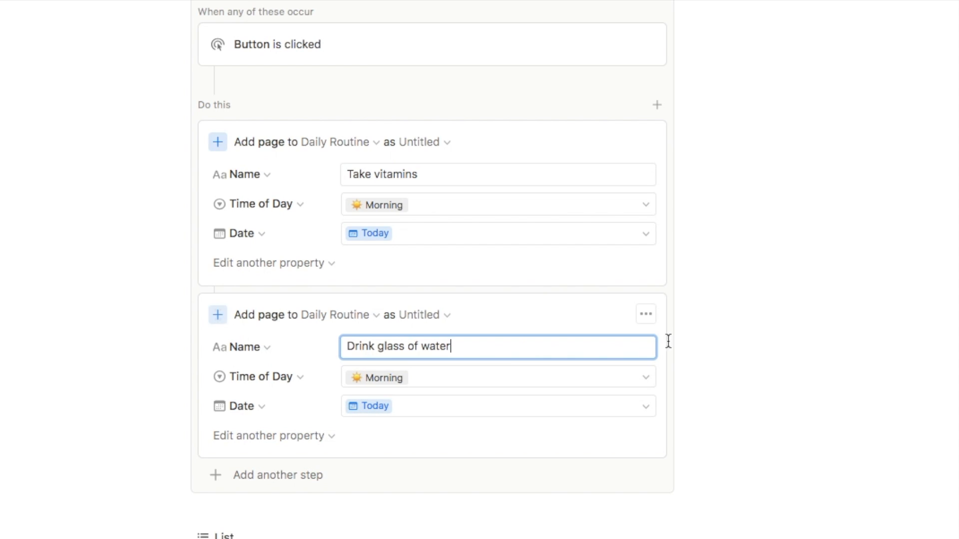
- Duplicate the "Drink glass of water" action below itself and rename the copy's page "Read for 10 minutes"
click(646, 313)
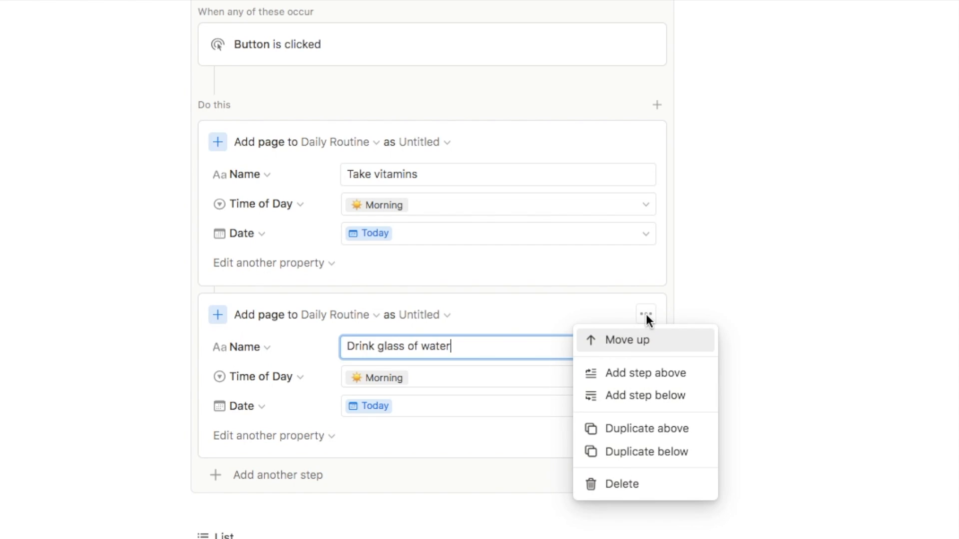
click(620, 456)
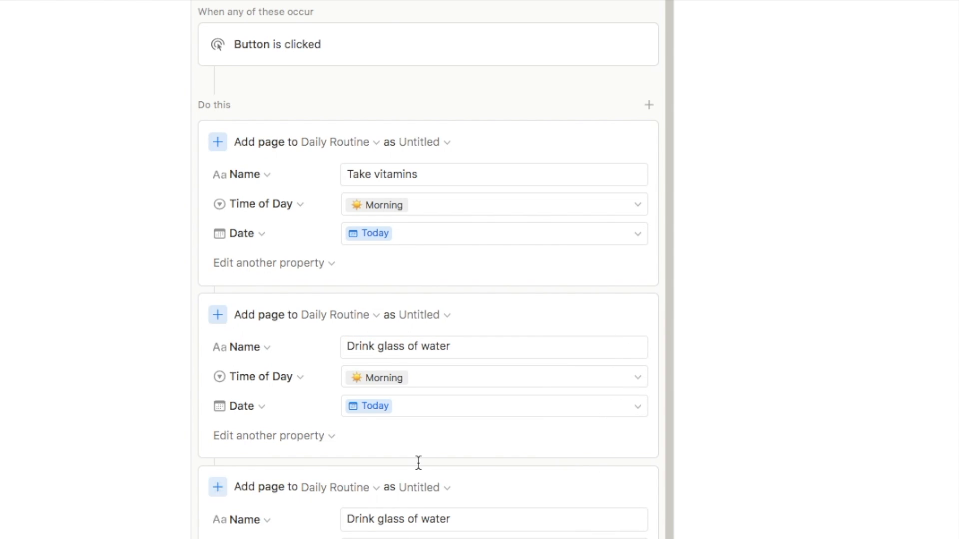
scroll(418, 382, down, 3)
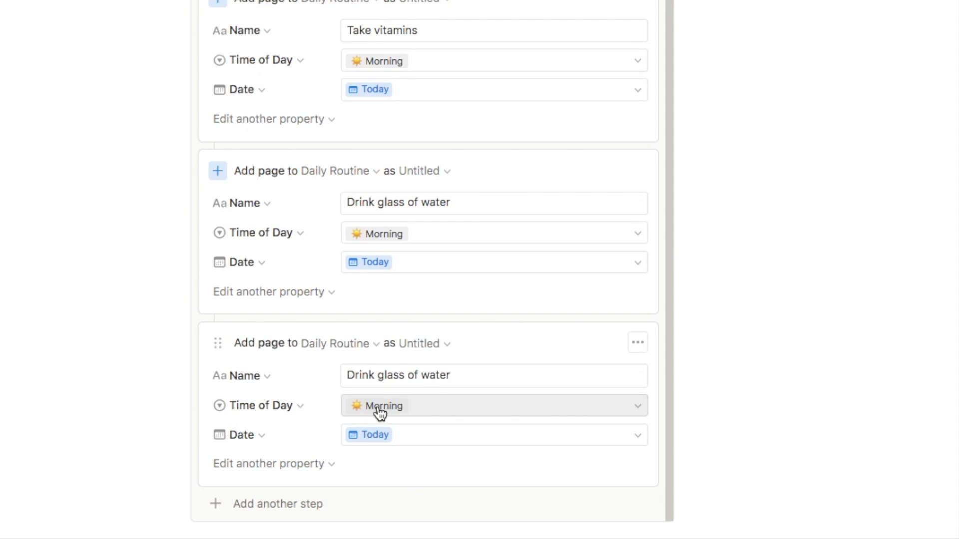
drag(453, 375, 352, 381)
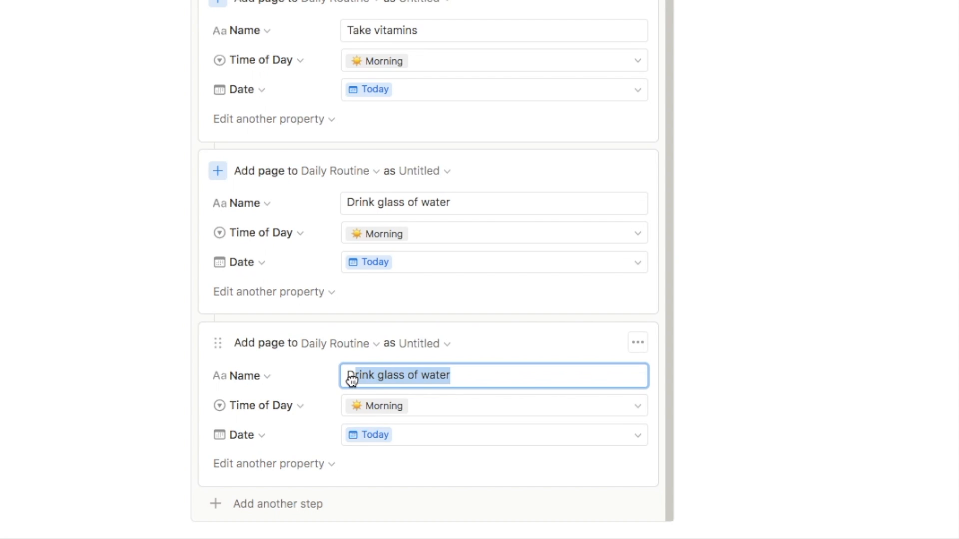
key(BackSpace)
key(BackSpace)
text(Read for 10 minutes)
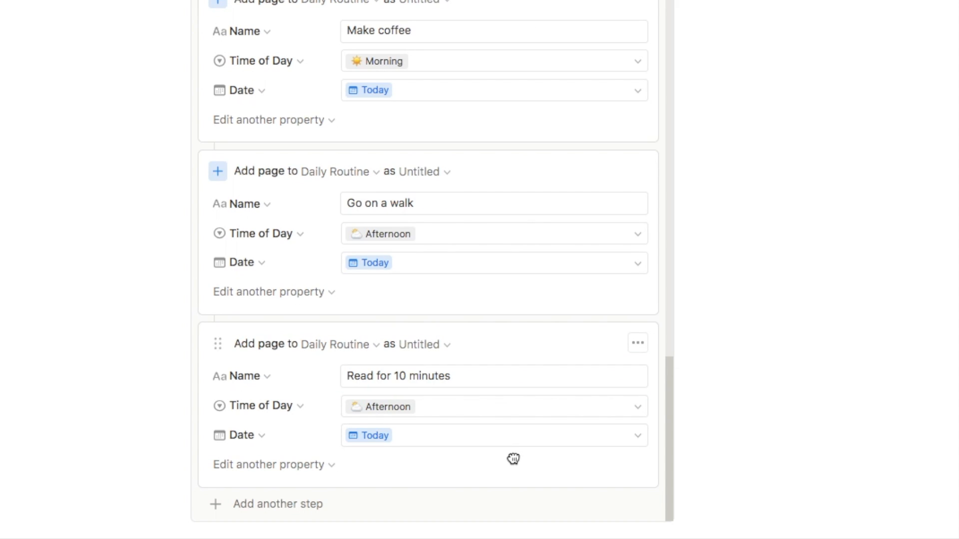
- Review the Start New Day button's page actions from the last back to the first and finish editing the button
scroll(513, 459, up, 20)
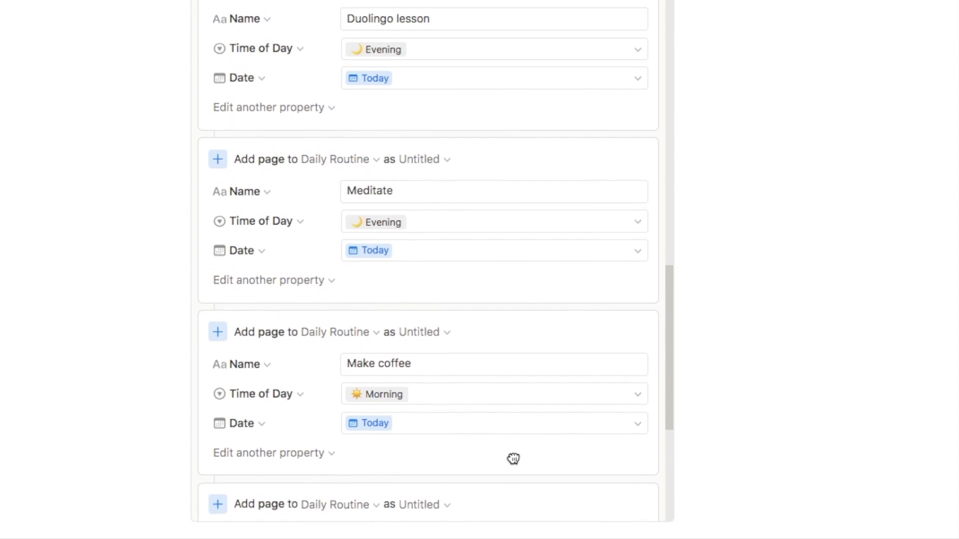
scroll(512, 458, up, 20)
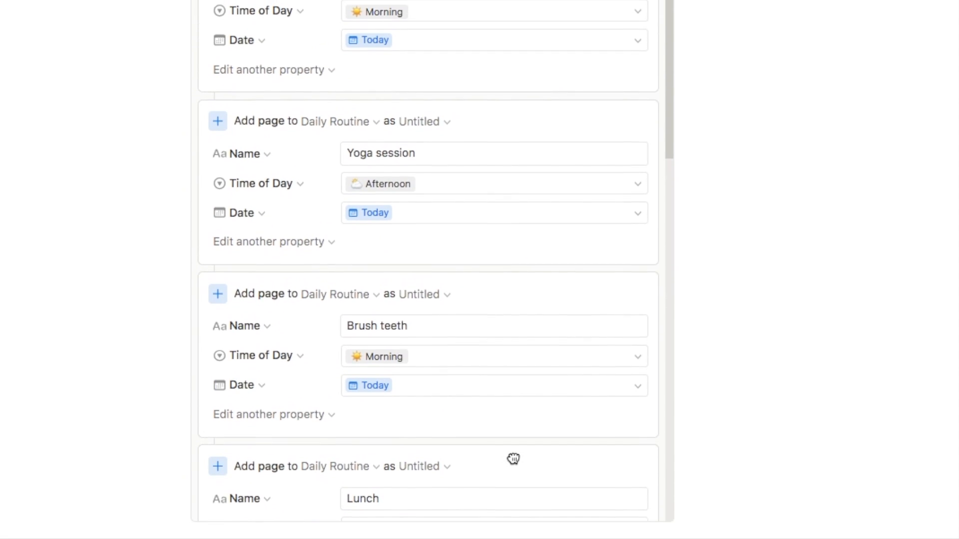
scroll(514, 413, up, 2)
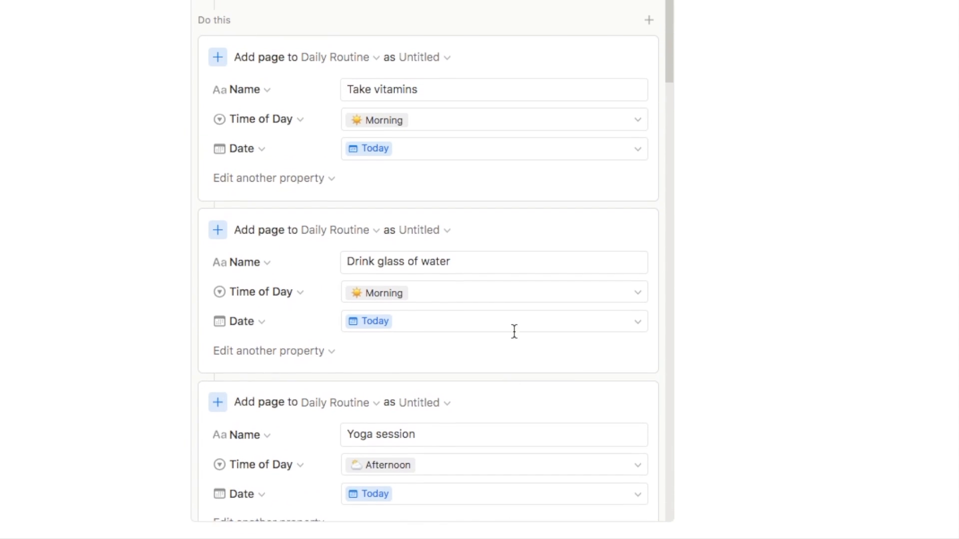
scroll(429, 260, up, 4)
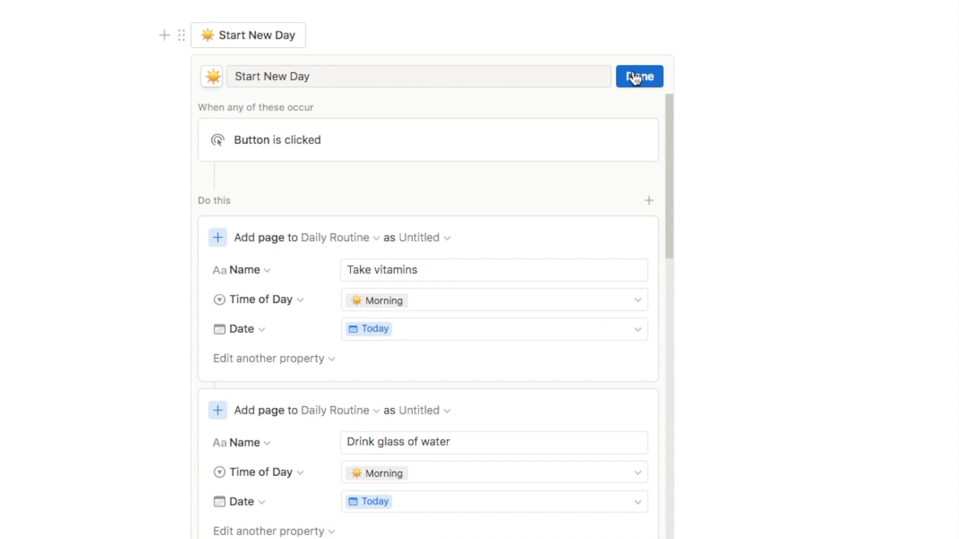
click(634, 74)
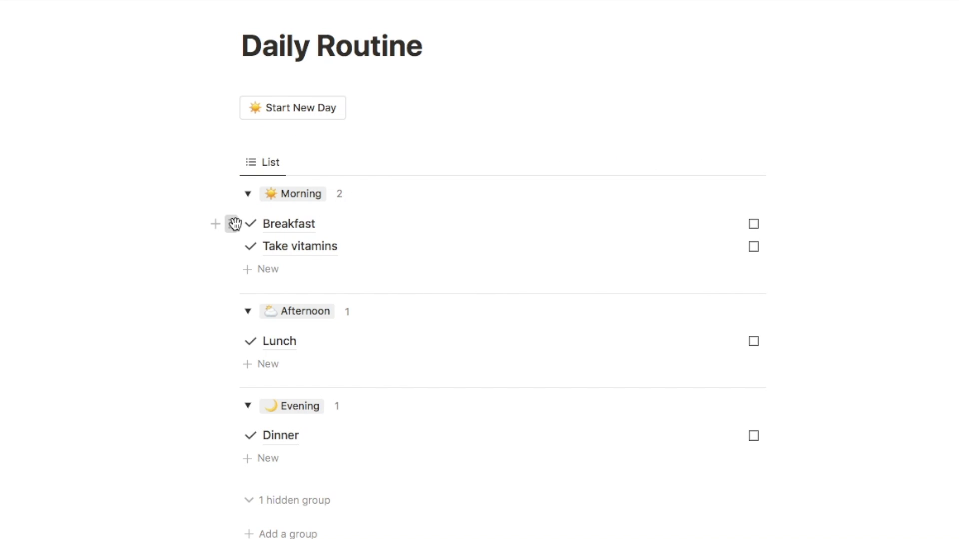
- Delete all existing tasks from the Daily Routine list and run the Start New Day button to fill it
click(181, 161)
click(94, 119)
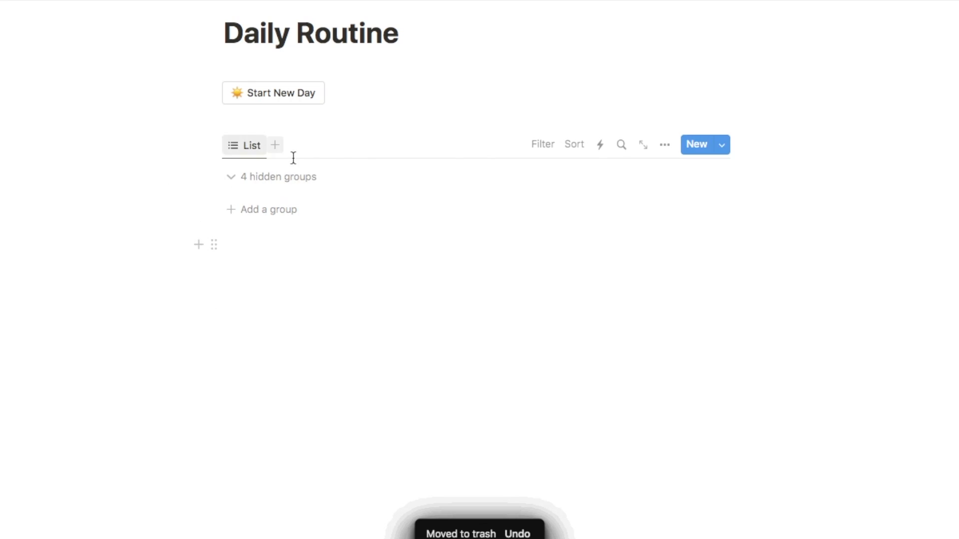
click(276, 96)
scroll(471, 300, down, 2)
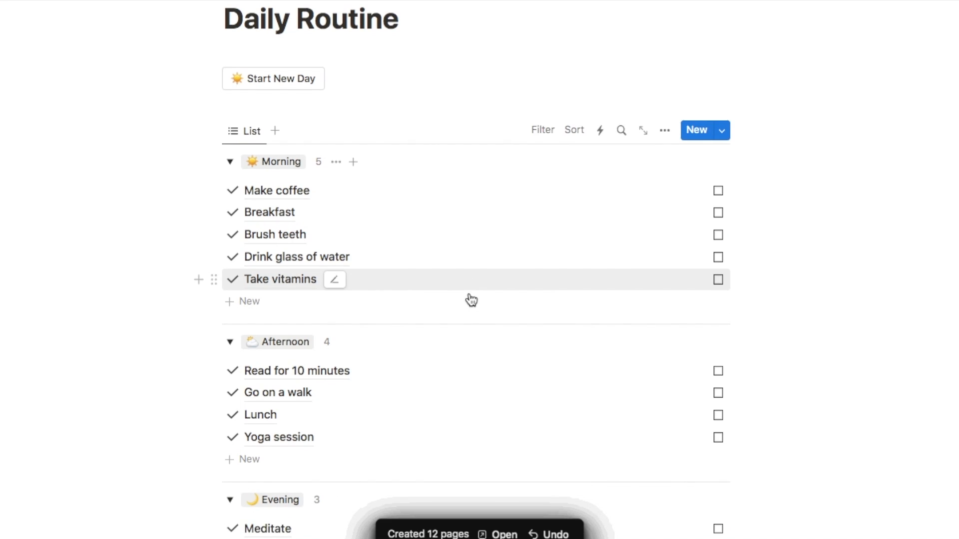
scroll(469, 295, down, 2)
scroll(450, 250, down, 1)
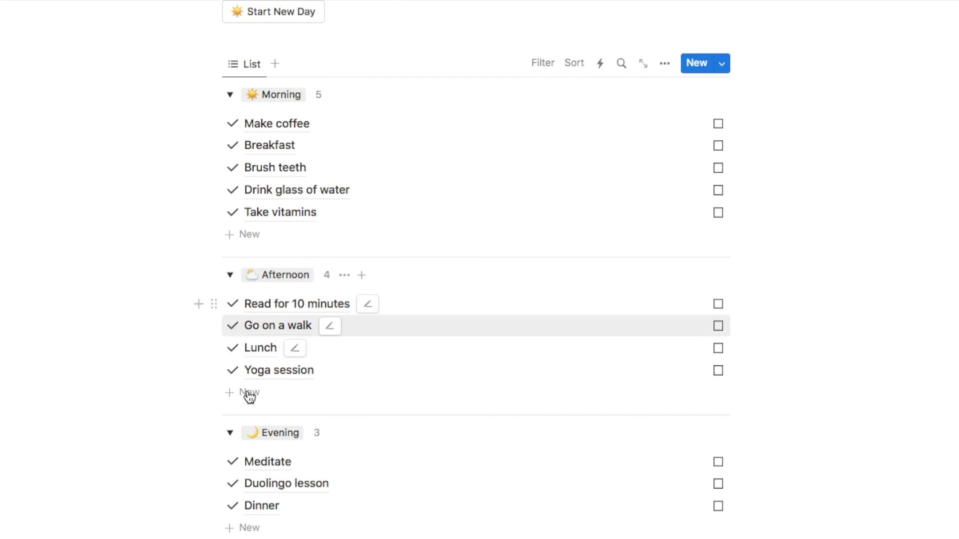
scroll(818, 300, down, 1)
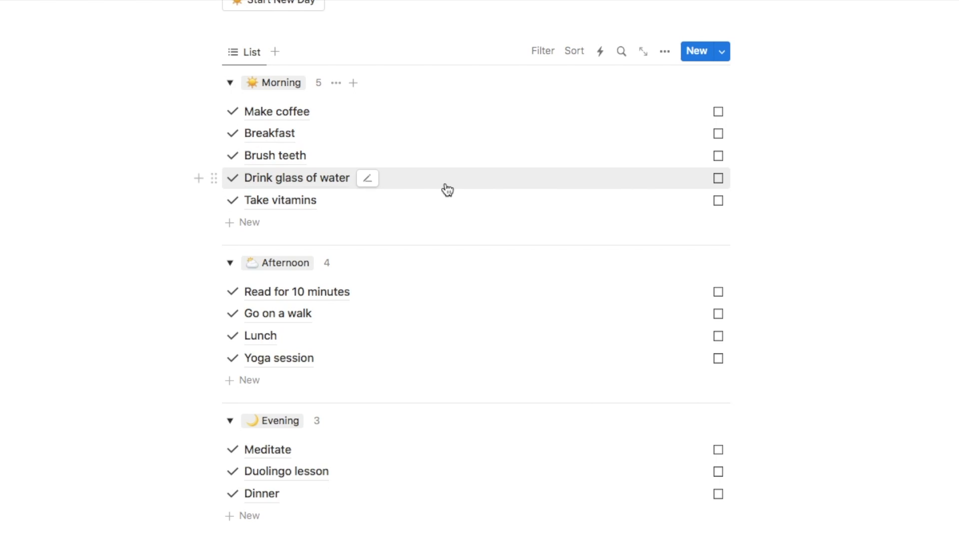
scroll(350, 55, up, 2)
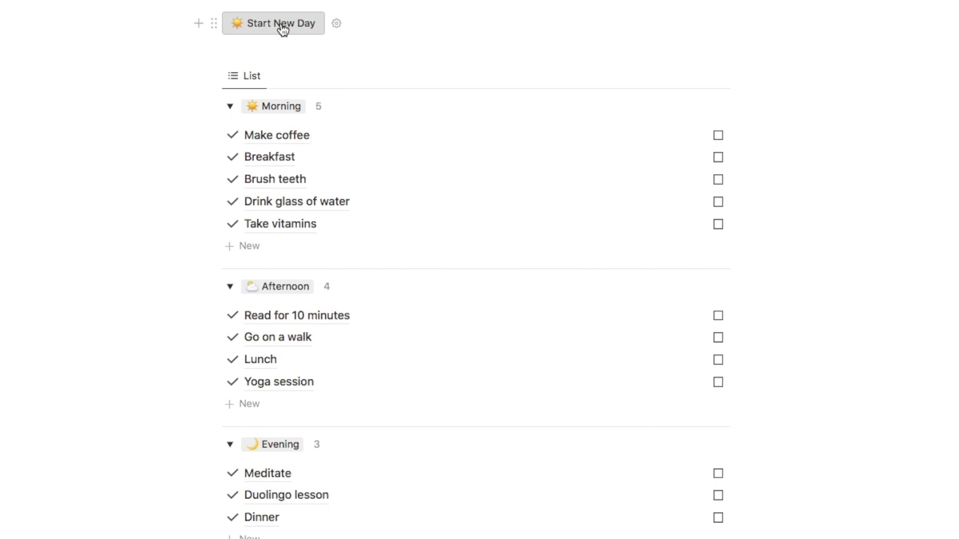
click(283, 29)
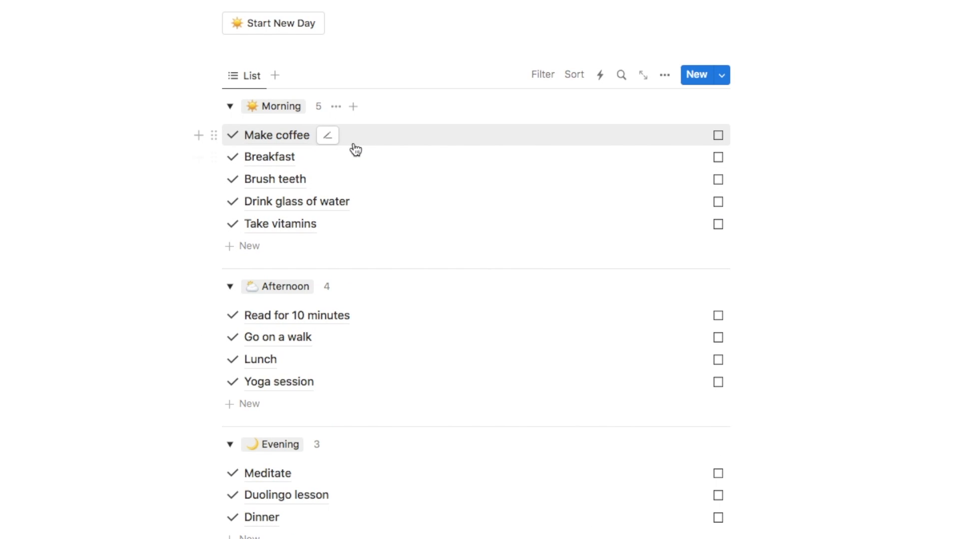
- Filter the list by Date relative to today as This day and save the filter for everyone
click(542, 74)
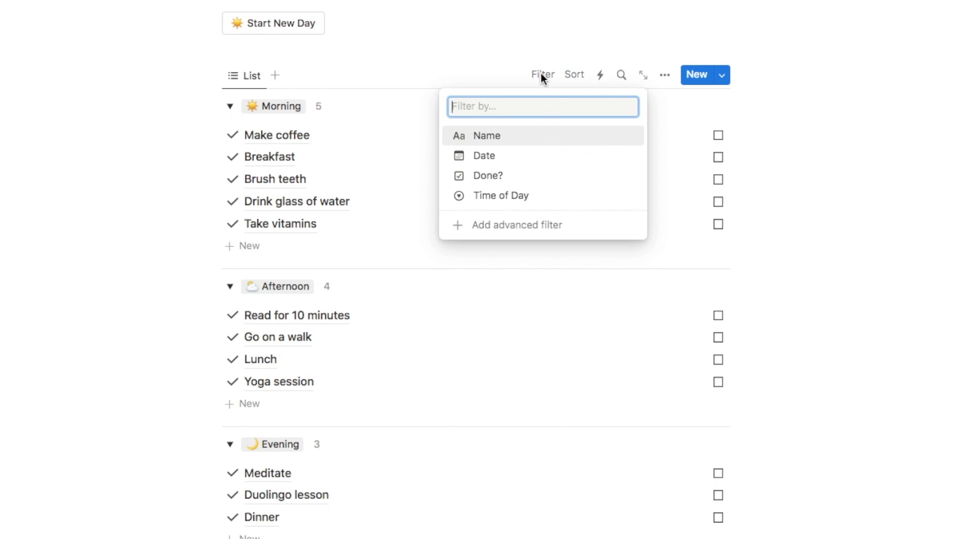
click(494, 161)
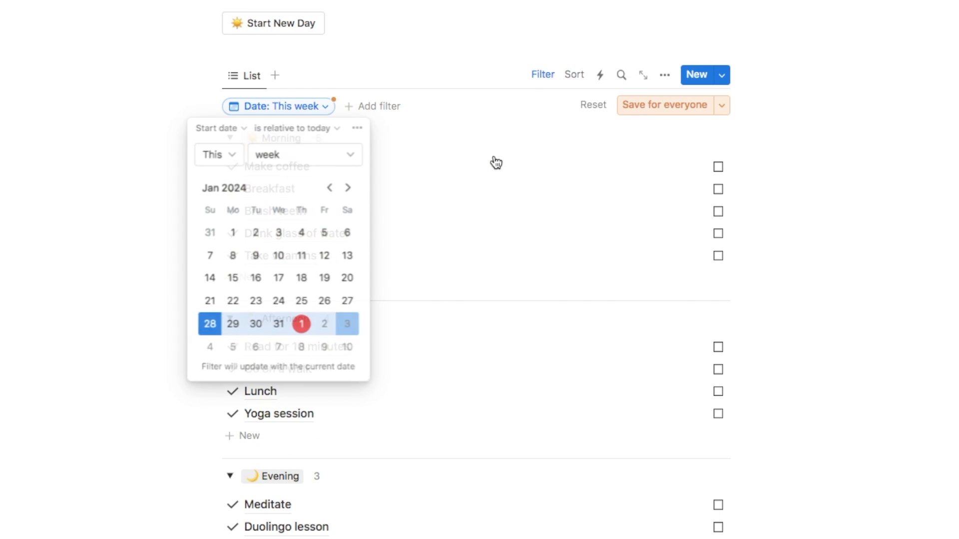
click(268, 155)
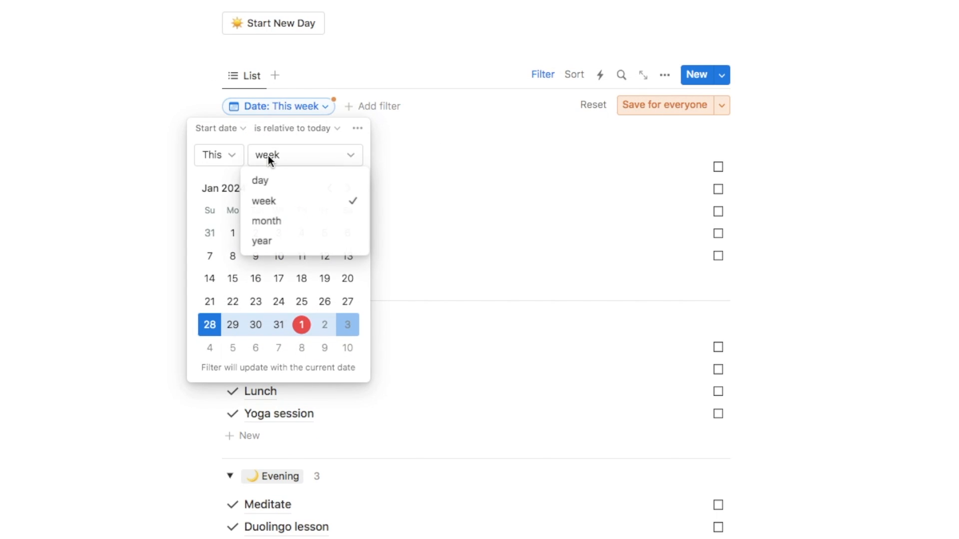
click(271, 183)
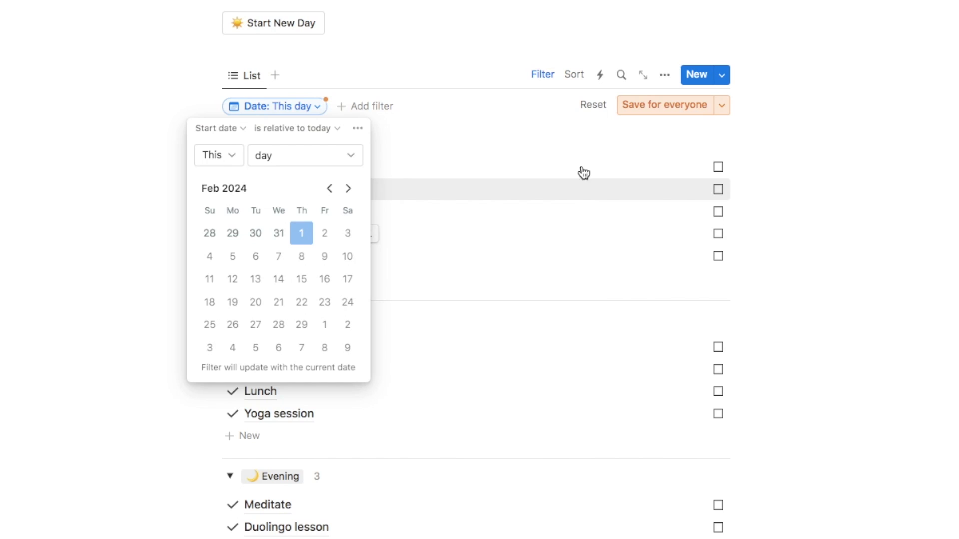
click(630, 109)
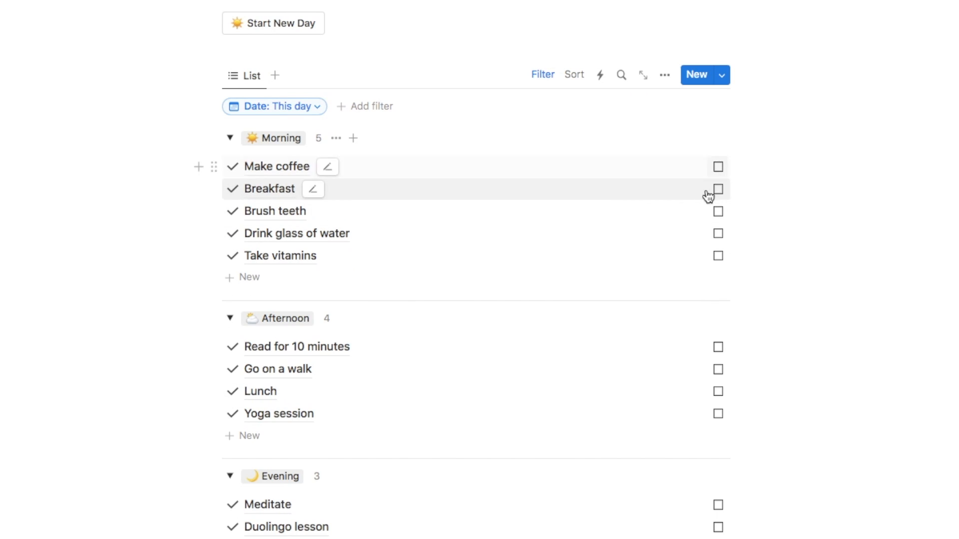
- Mark "Make coffee" and "Breakfast" as done, and add a Done? Unchecked filter to the list, saved for everyone
click(719, 169)
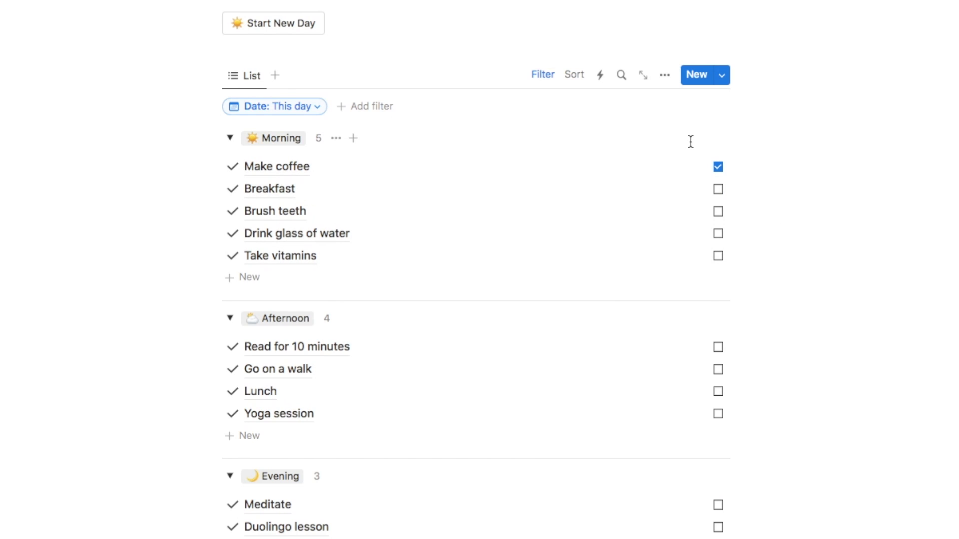
click(368, 107)
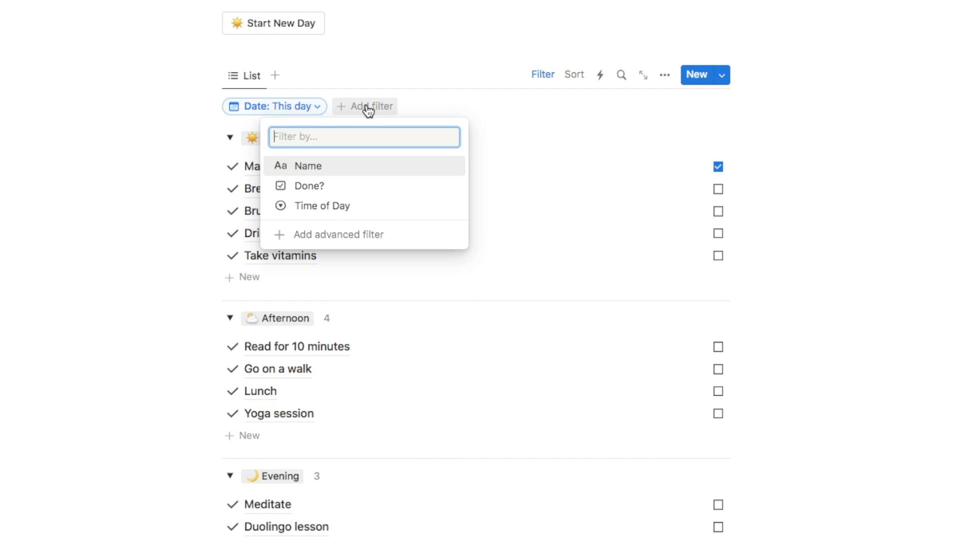
click(322, 187)
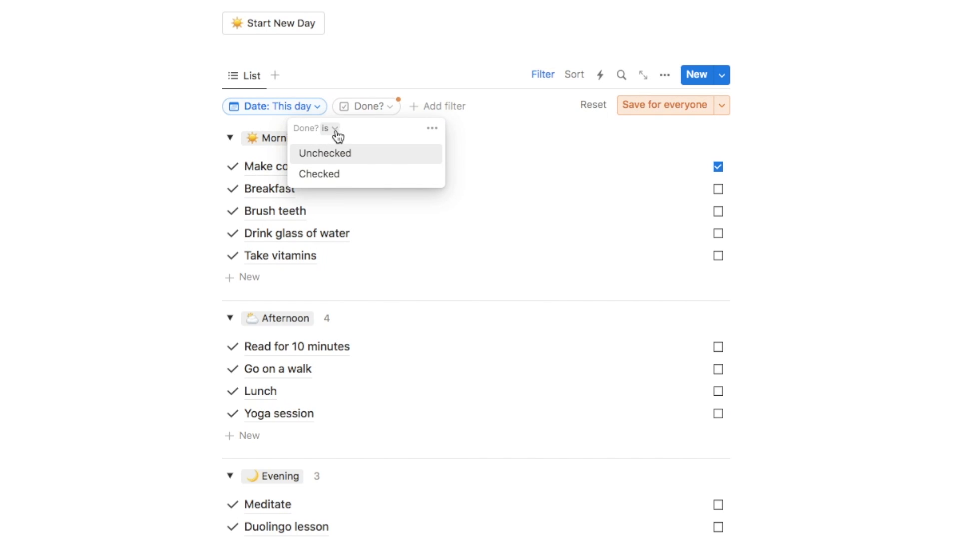
click(322, 153)
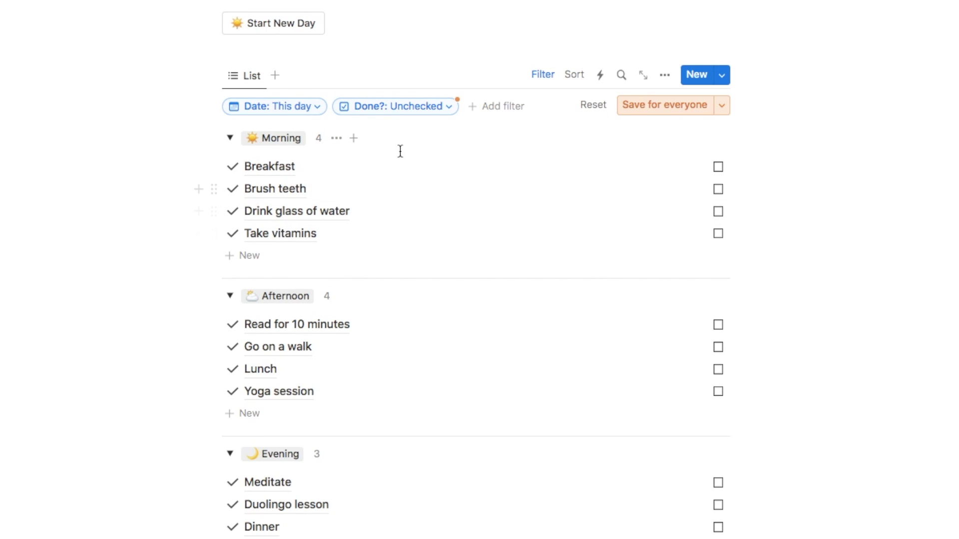
click(670, 111)
click(718, 136)
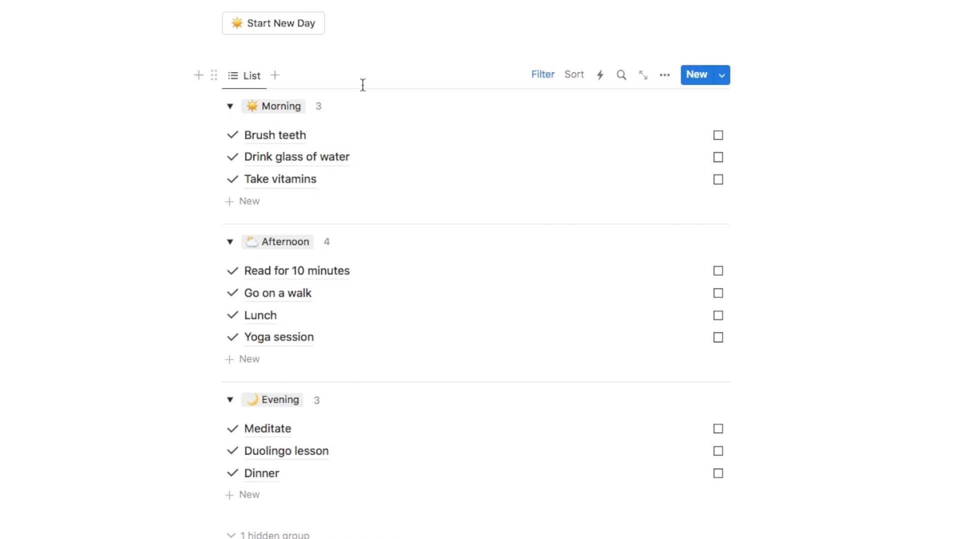
- Rename the list view "To-do" and give it the empty checkbox icon
click(245, 81)
click(272, 104)
text(To-do)
click(541, 133)
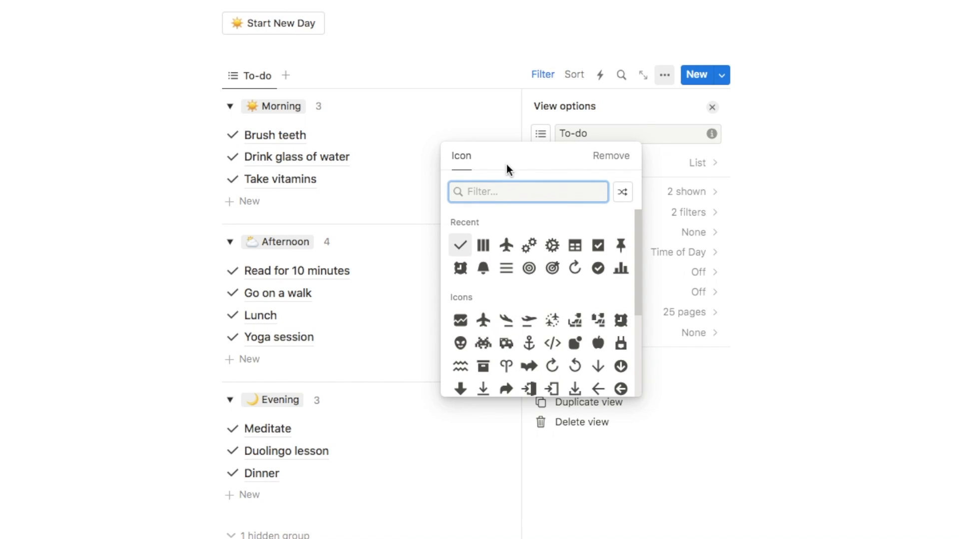
text(check)
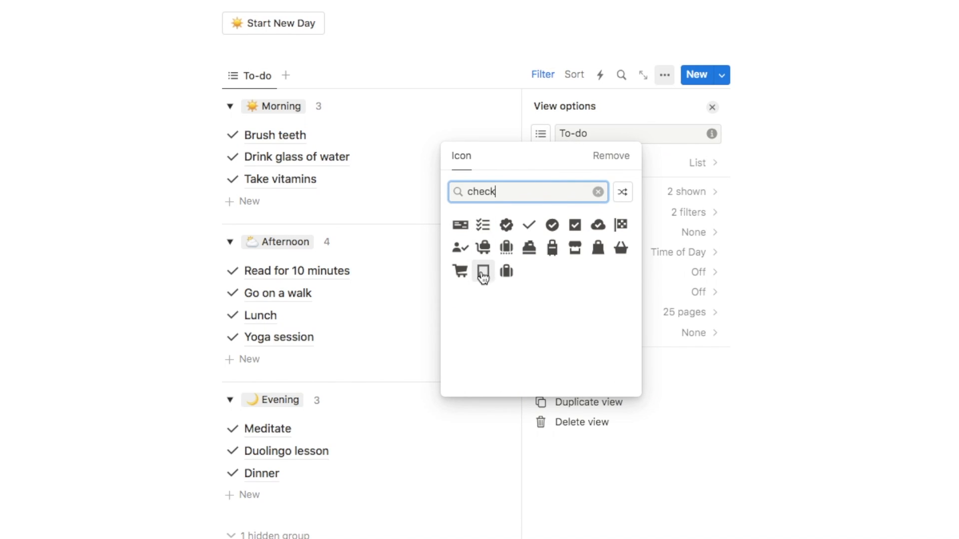
click(483, 272)
click(712, 107)
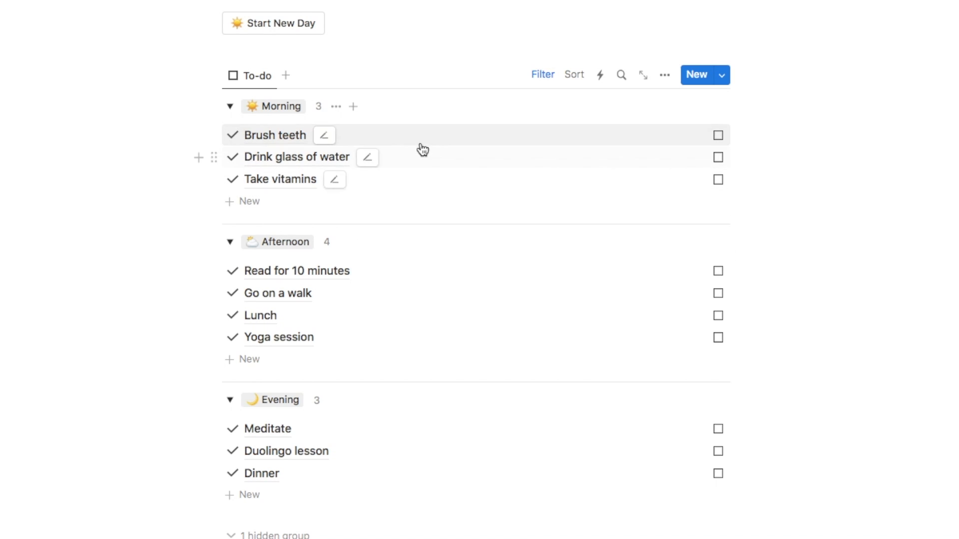
- Duplicate the To-do view and name the copy "Done"
click(256, 80)
click(284, 209)
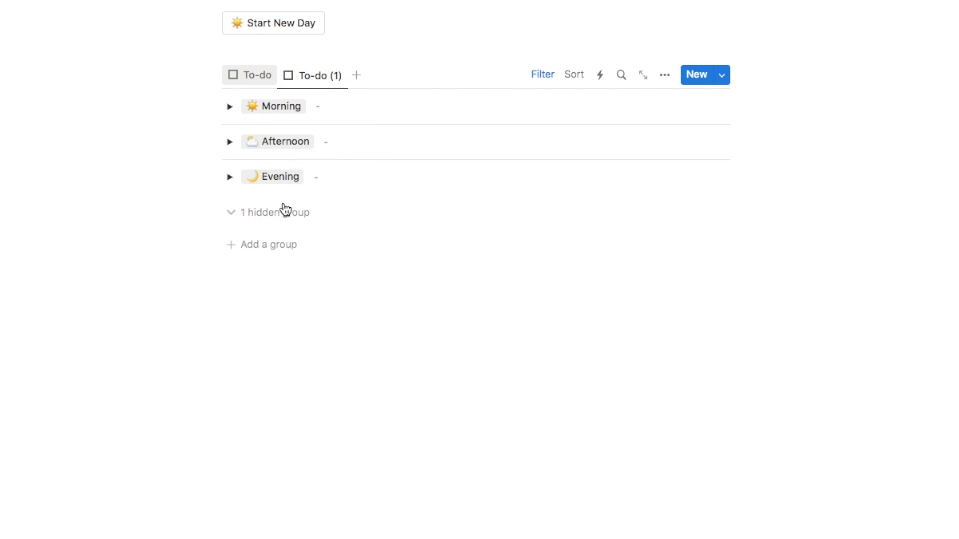
text(D)
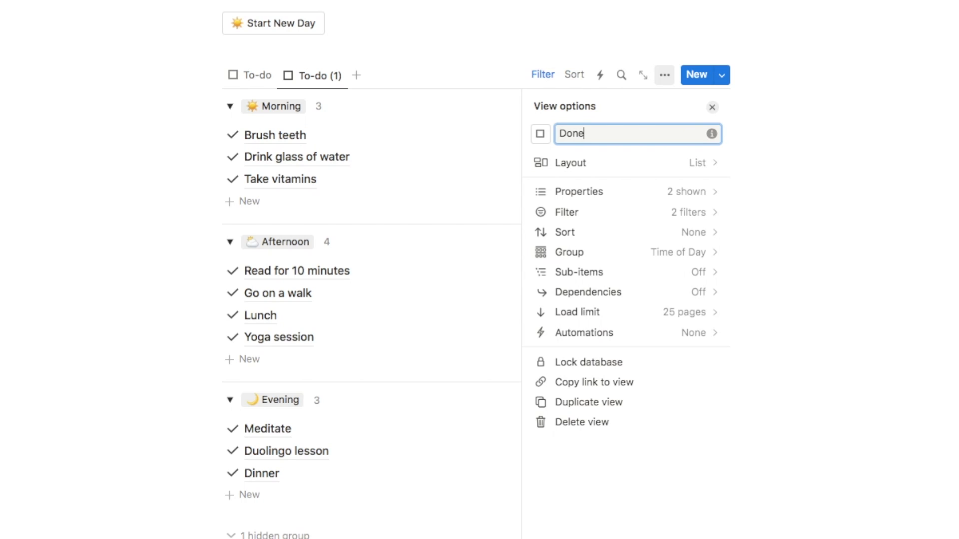
text(one)
- Change the Done view's icon to the filled checkbox with a check mark and close its view options
click(542, 136)
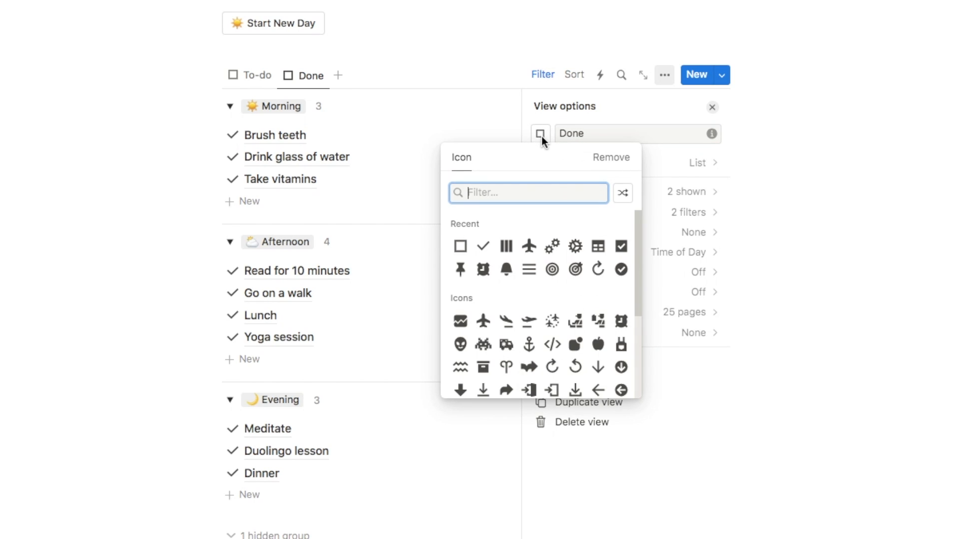
text(check)
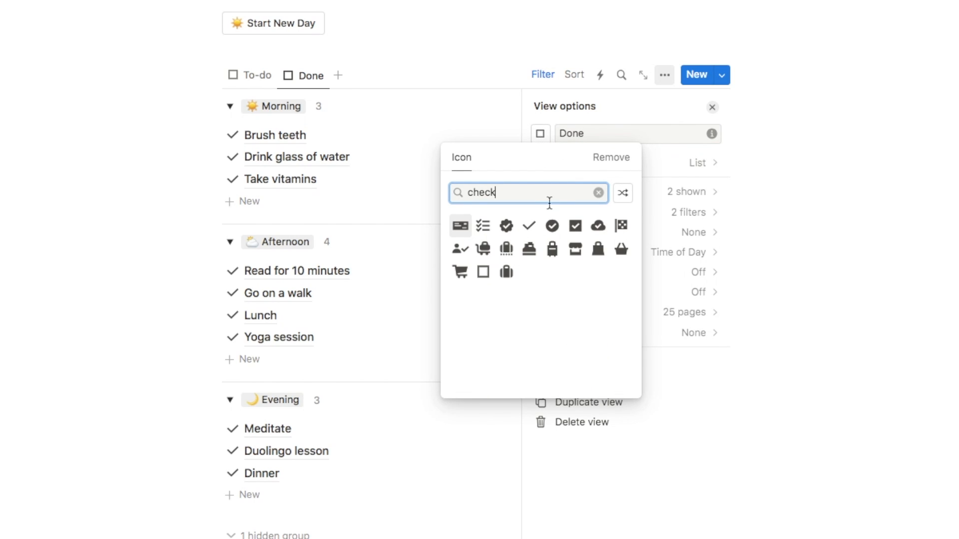
click(575, 226)
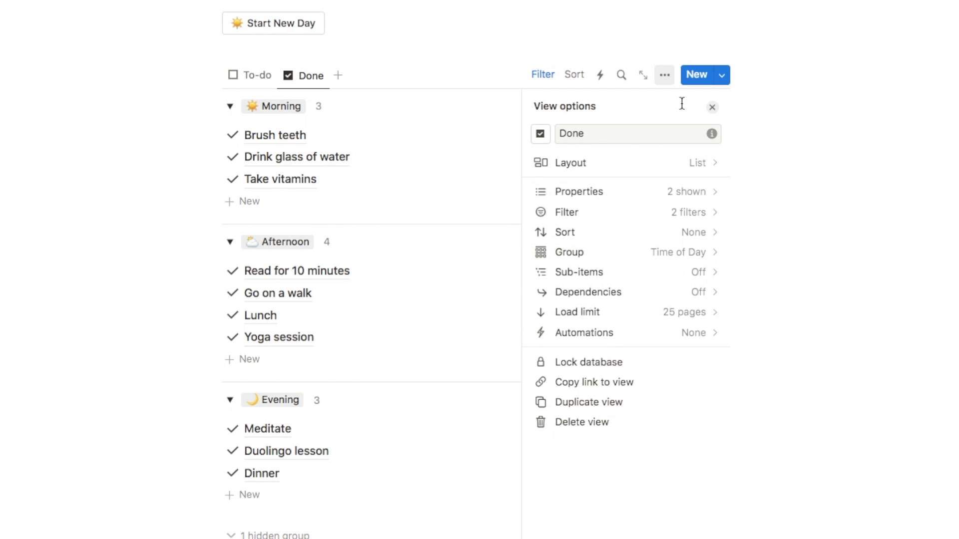
click(714, 108)
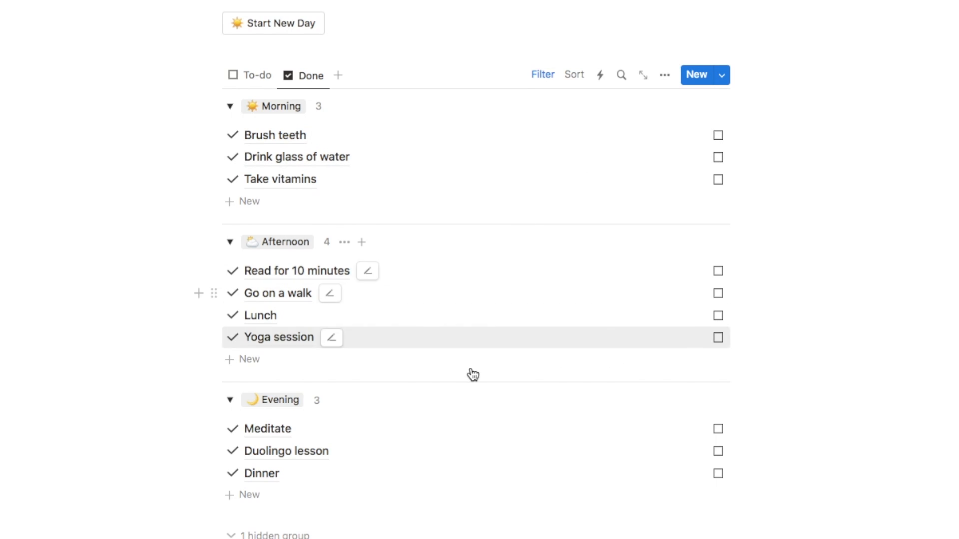
- Change the Done view's Done? filter to Checked and save it for everyone
click(543, 75)
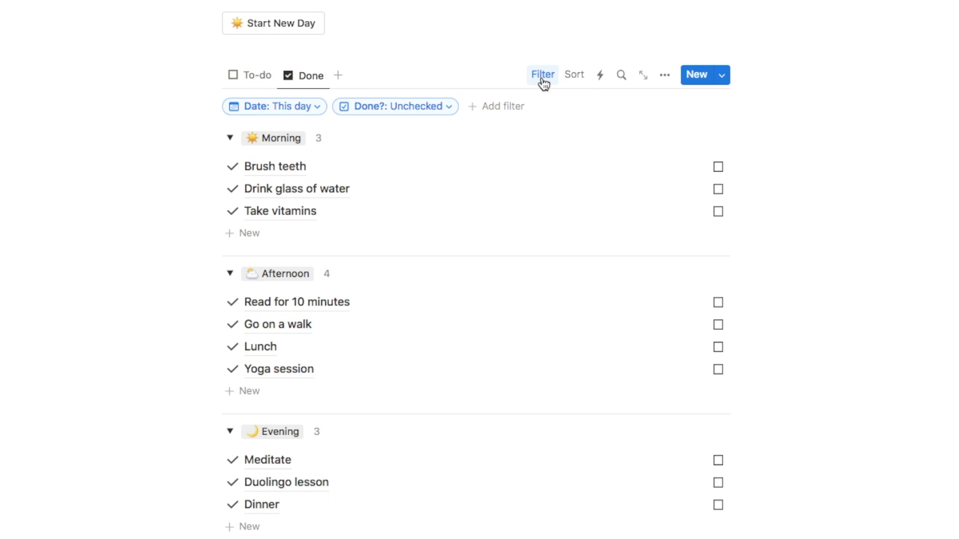
click(380, 116)
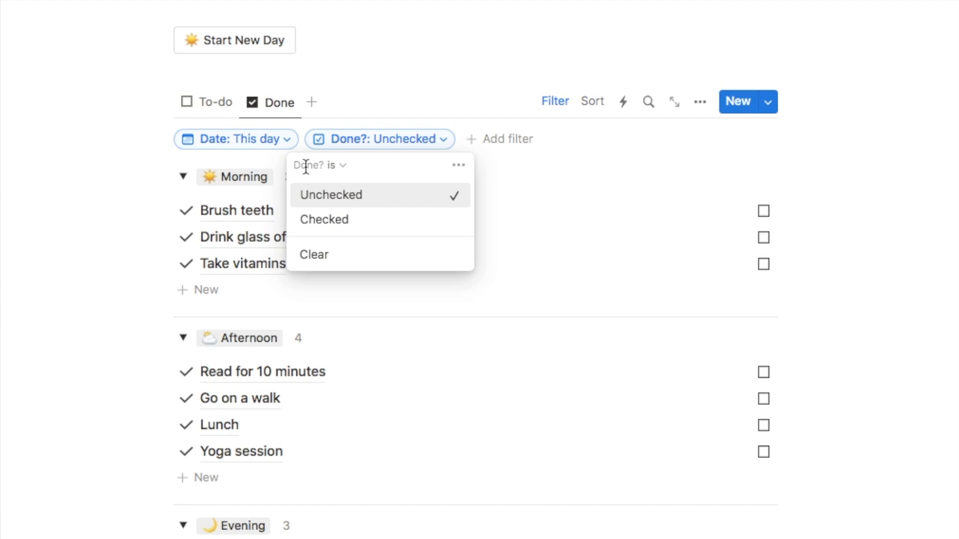
click(331, 226)
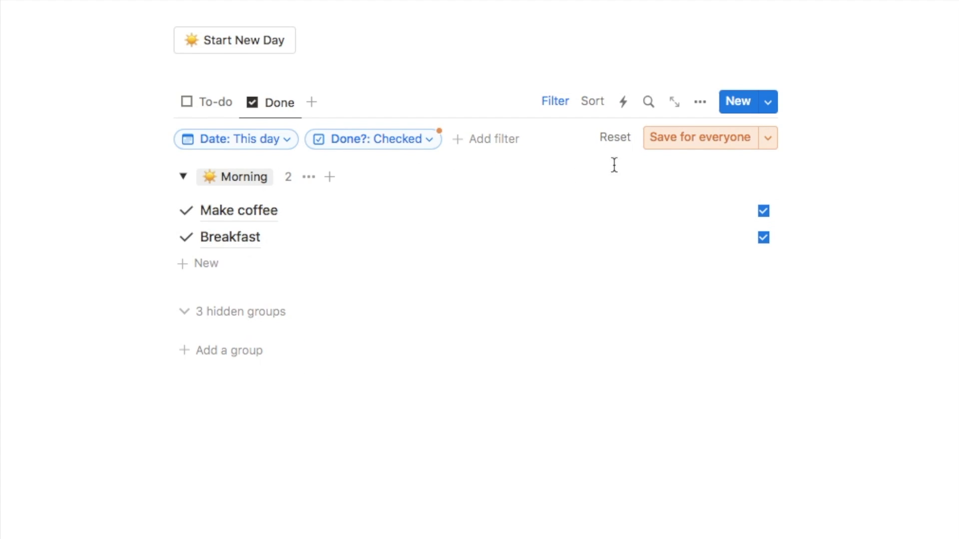
click(663, 149)
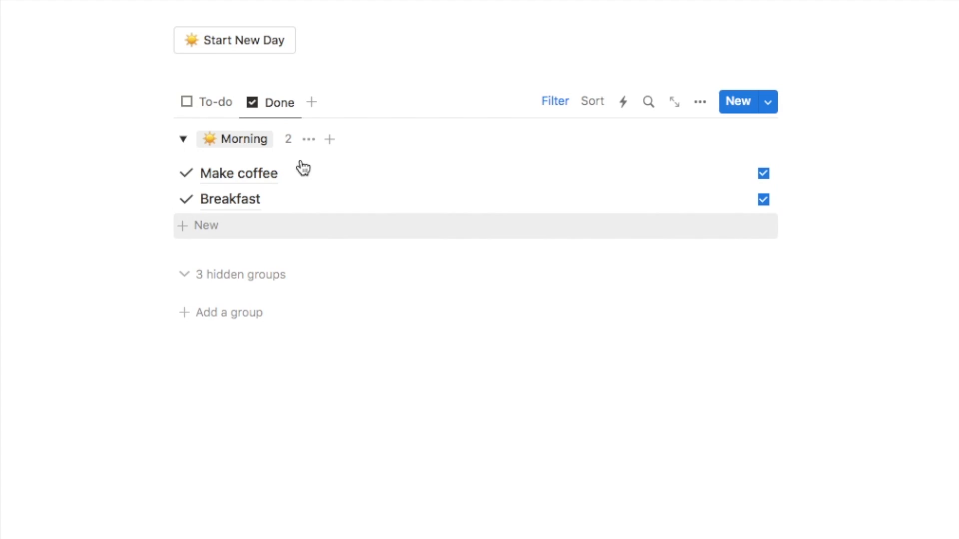
- Duplicate the Done view and name the copy "Track"
click(274, 104)
click(315, 256)
drag(628, 172, 589, 171)
text(Track)
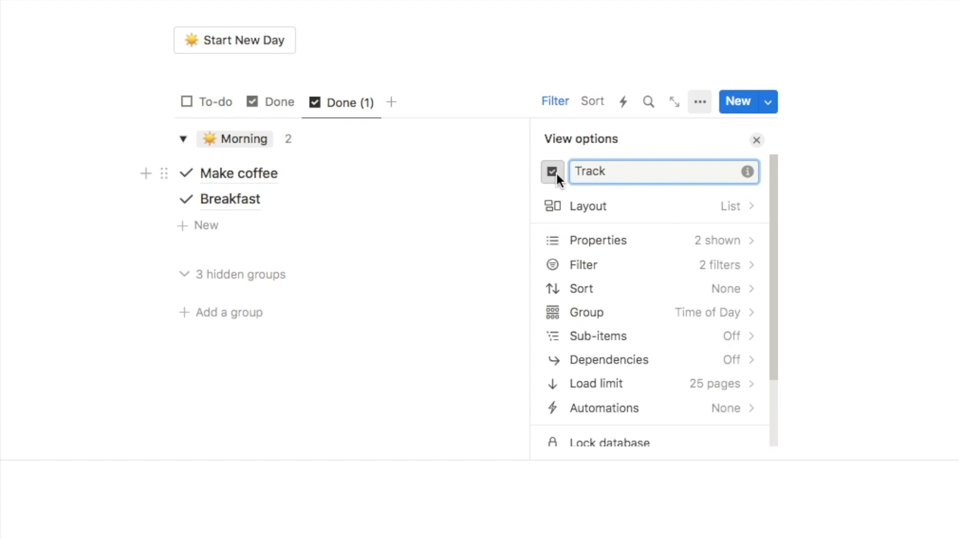
- Search the icons for "graph" and give the Track view the vertical bar chart icon
click(552, 171)
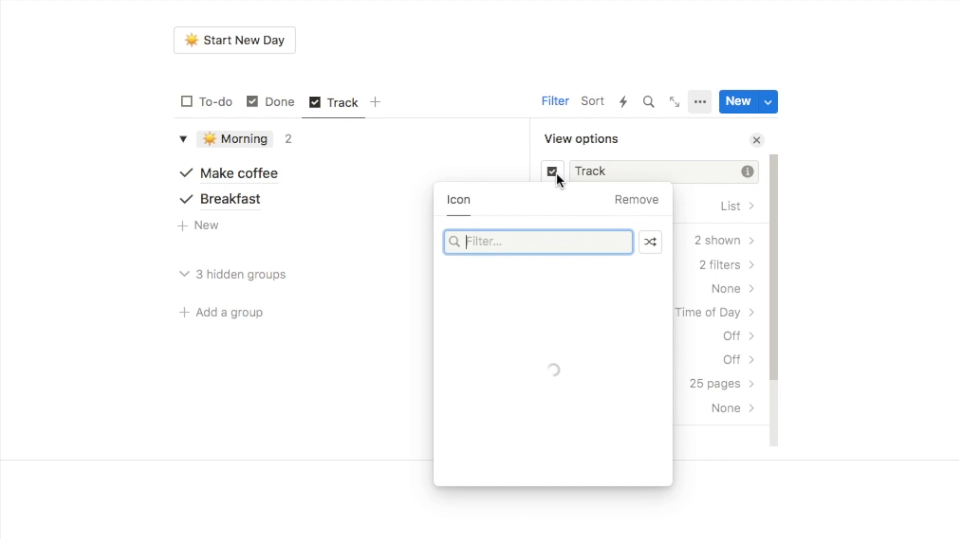
text(graph)
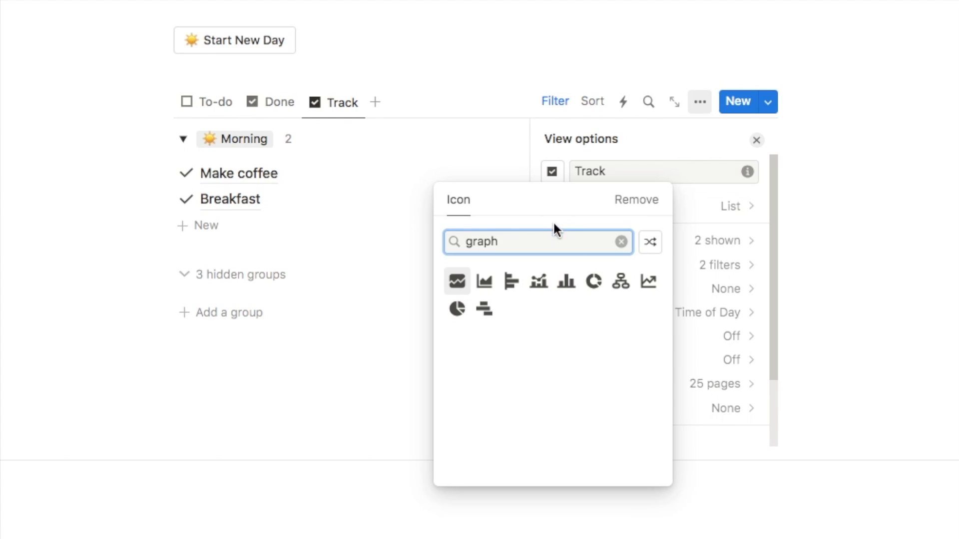
click(567, 282)
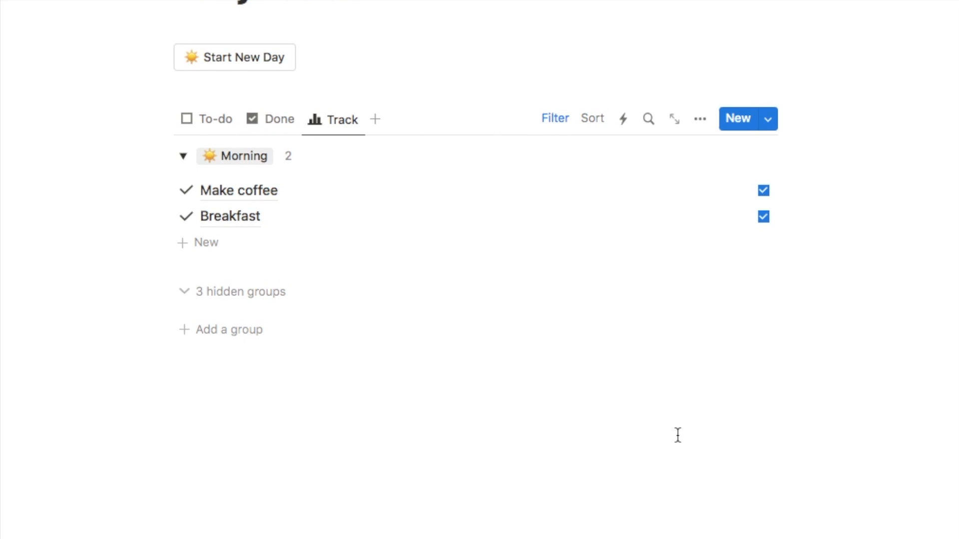
- Switch the Track view's layout from list to Table
click(700, 129)
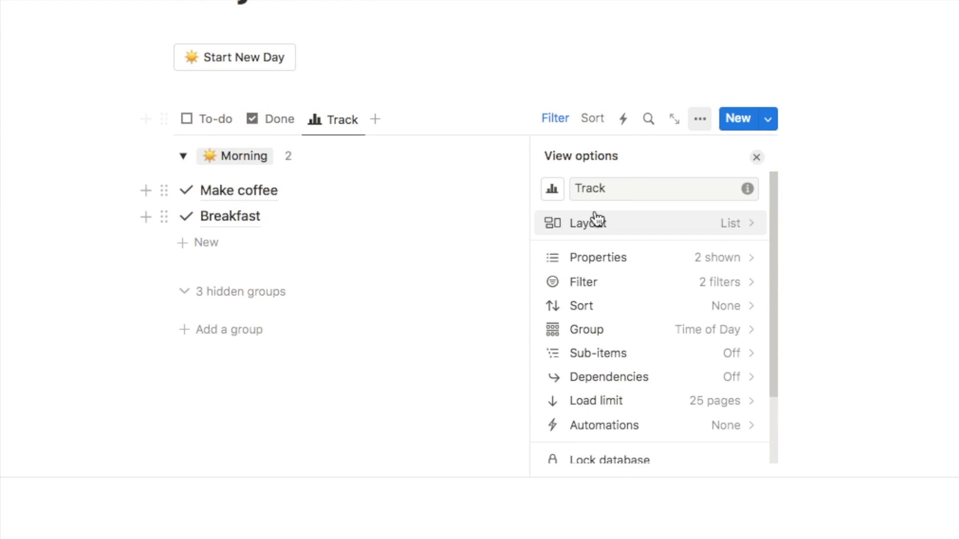
click(593, 229)
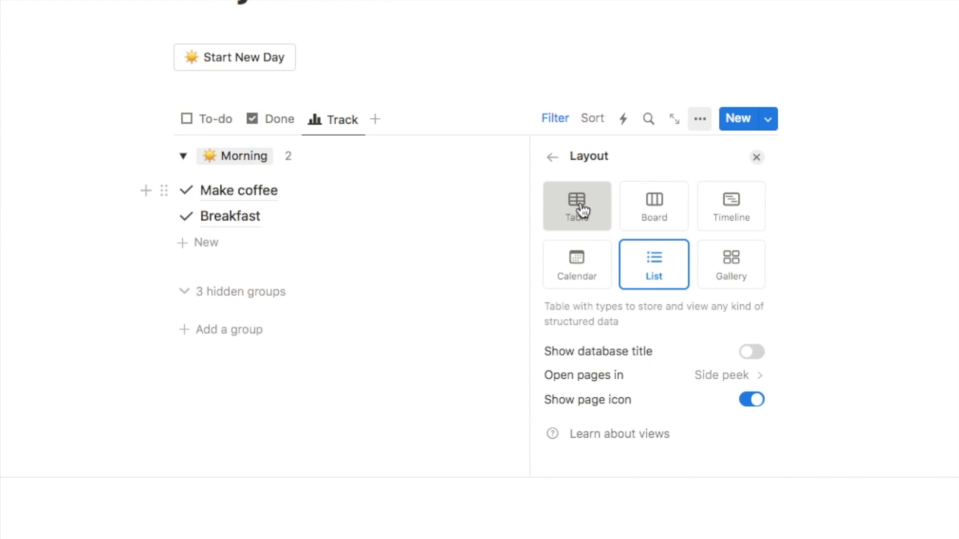
click(580, 207)
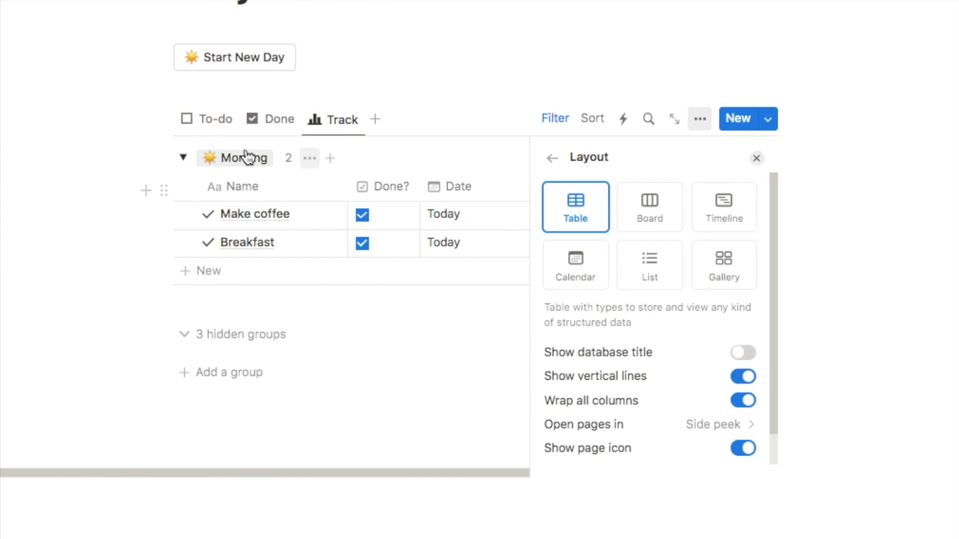
click(553, 158)
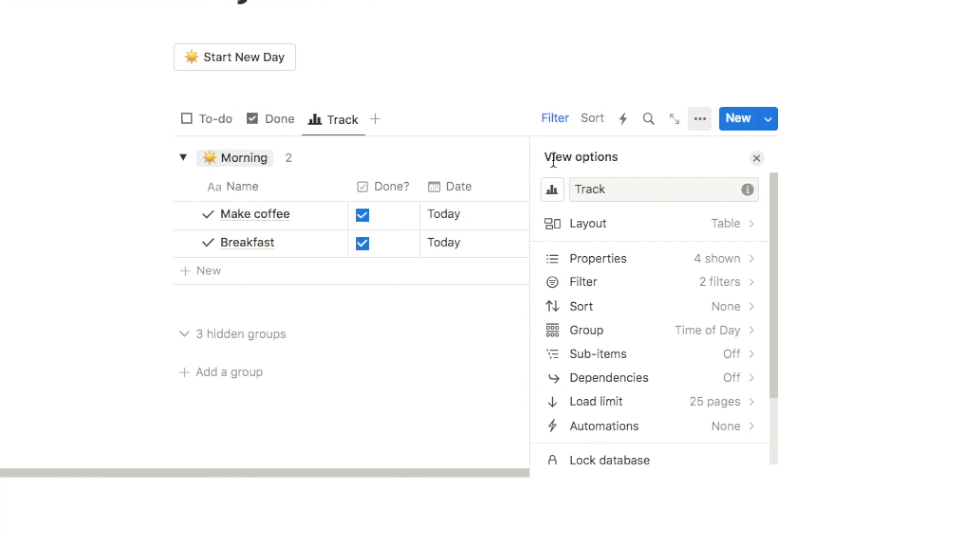
- Group the Track table by Date with the groups sorted Newest first, and close the view options
click(593, 330)
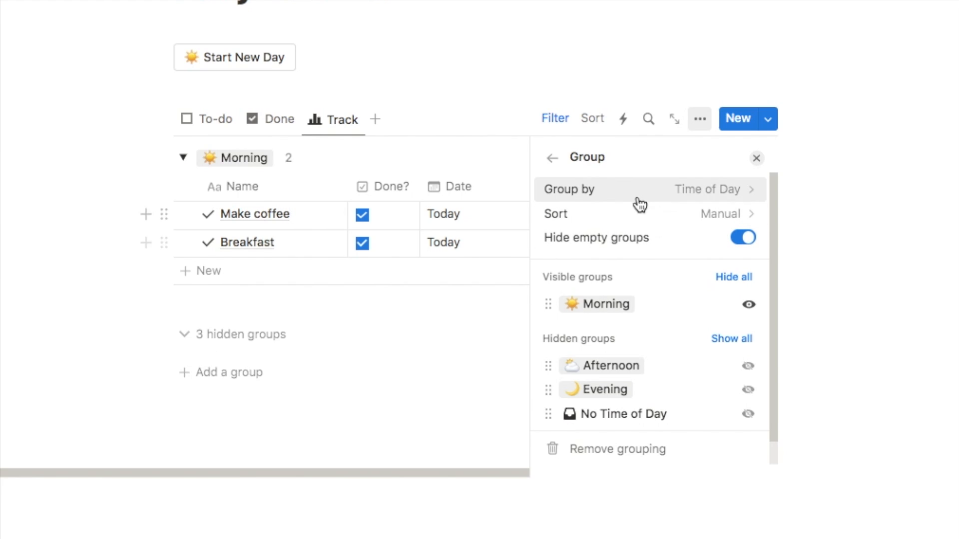
click(603, 198)
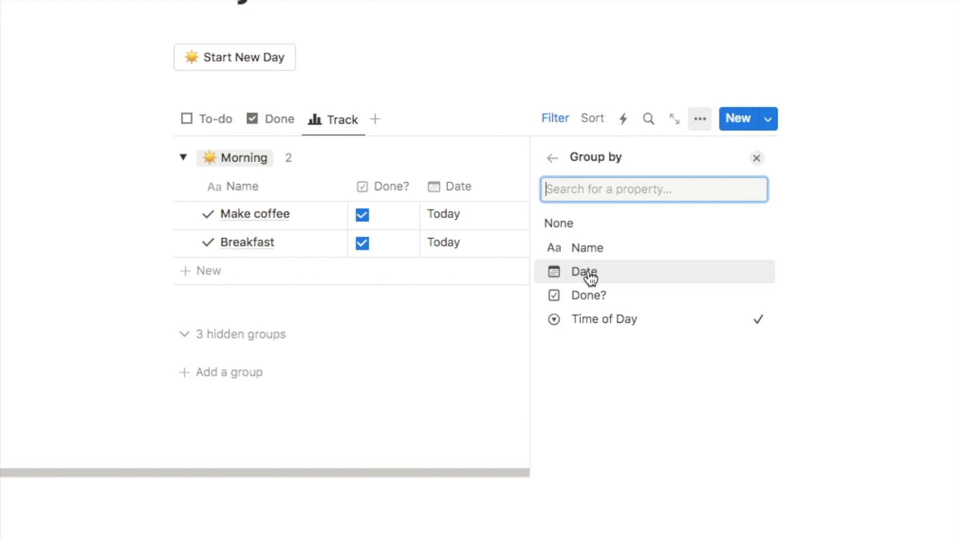
click(611, 278)
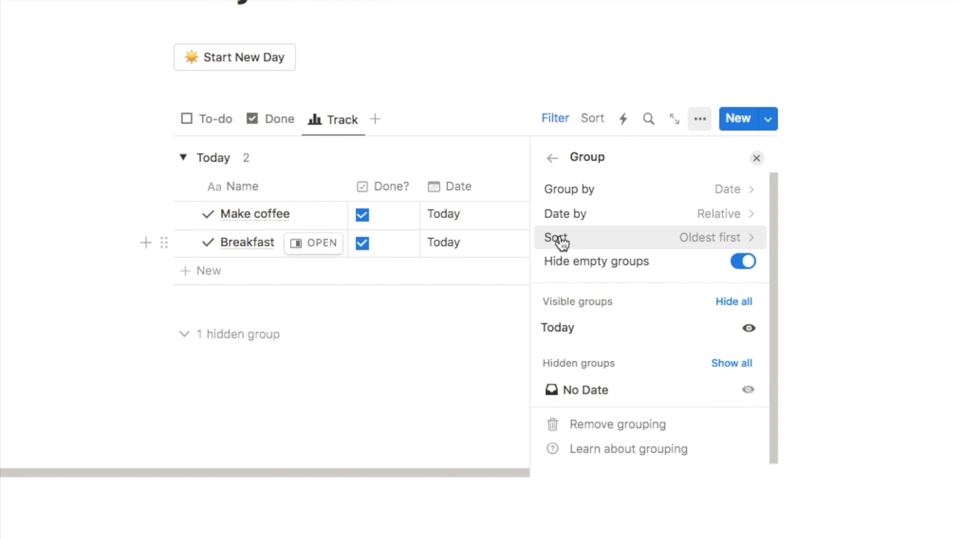
click(691, 241)
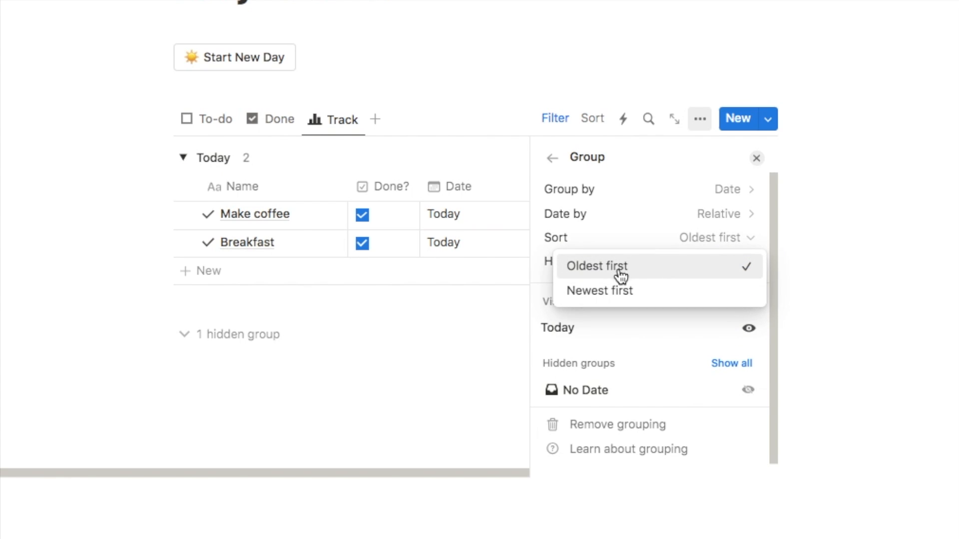
click(609, 290)
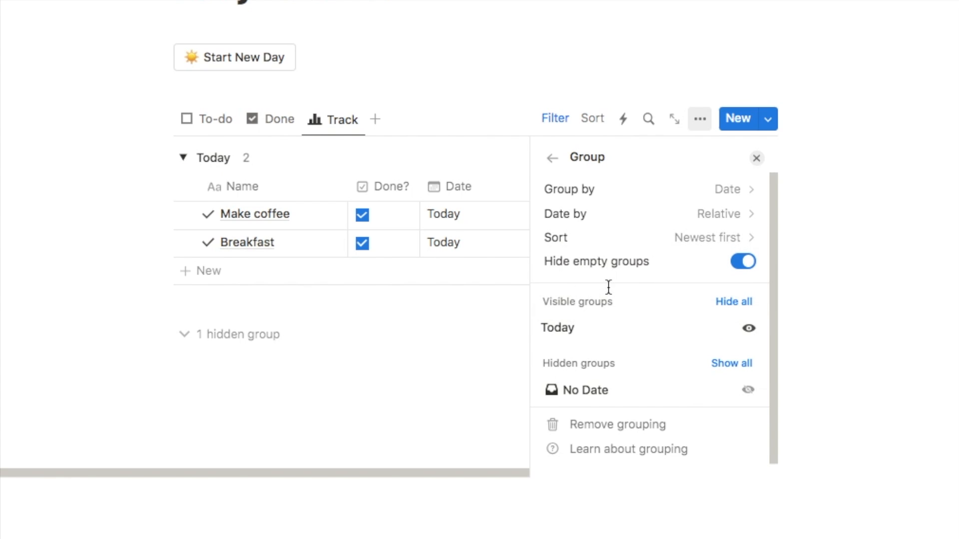
click(338, 349)
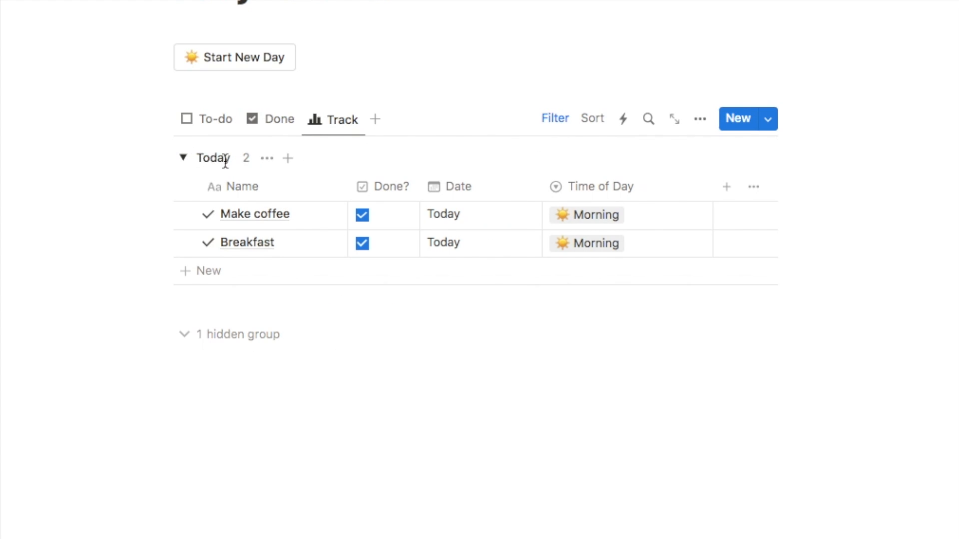
- Hide the Date property in the Track table and move the Done? column after Time of Day
click(457, 184)
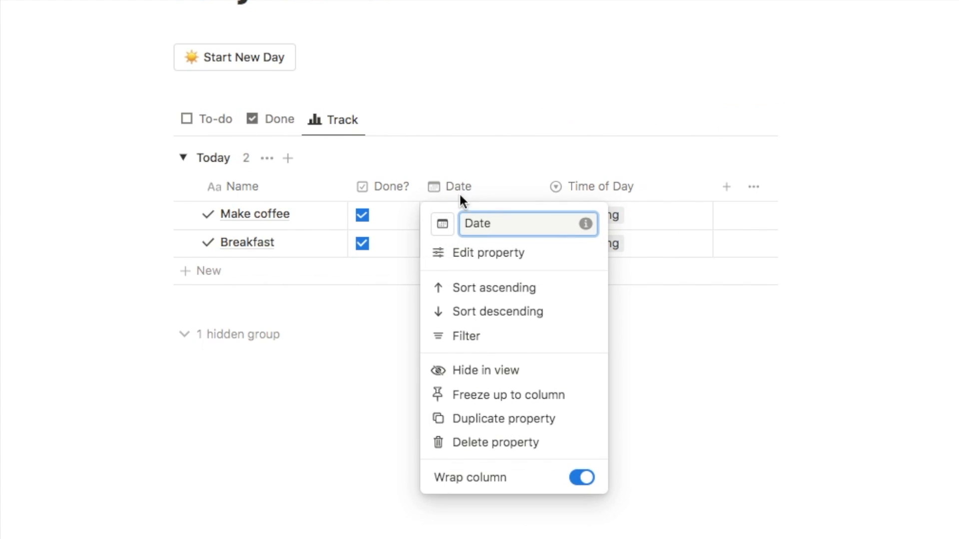
click(475, 372)
drag(378, 192, 456, 189)
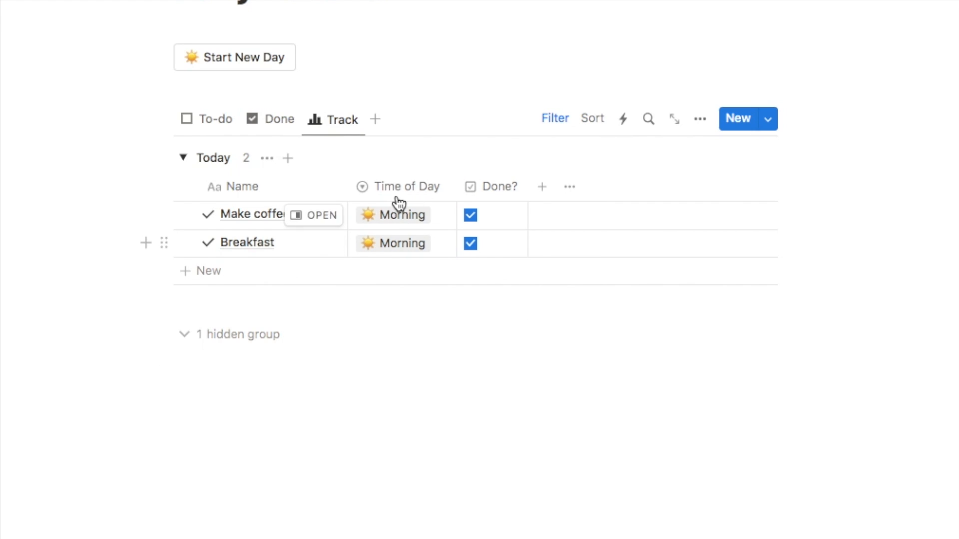
- Clear the Done? filter and delete the Date filter from the Track view, saving the change for everyone
click(549, 123)
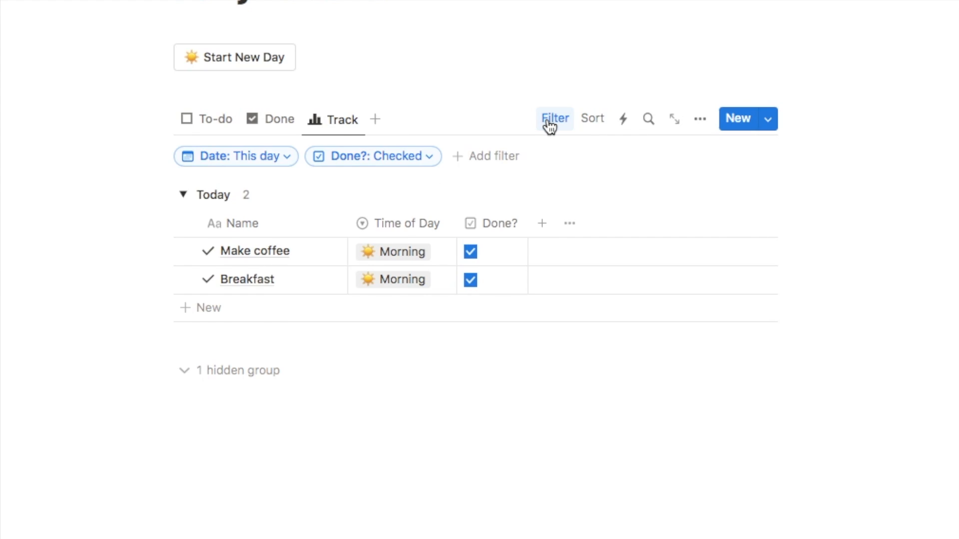
click(394, 165)
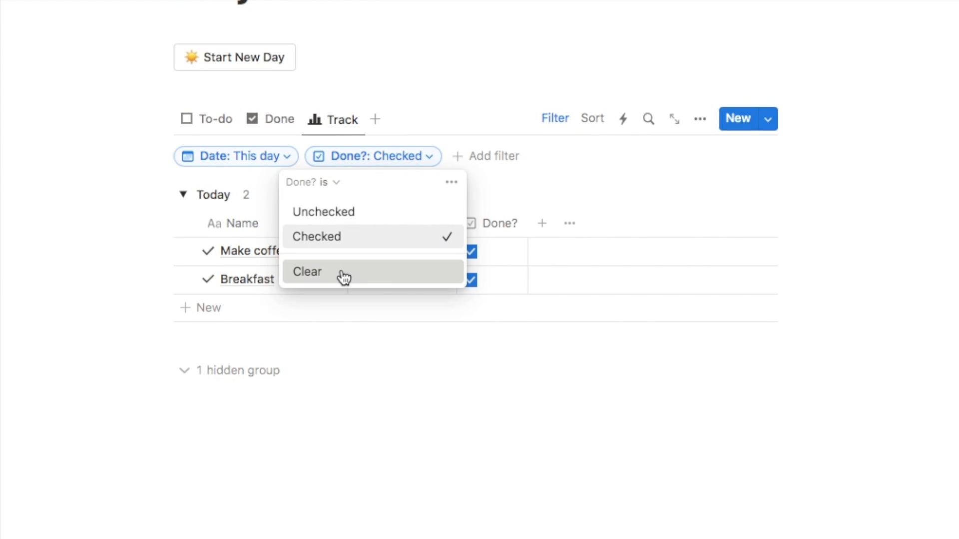
click(340, 273)
click(248, 161)
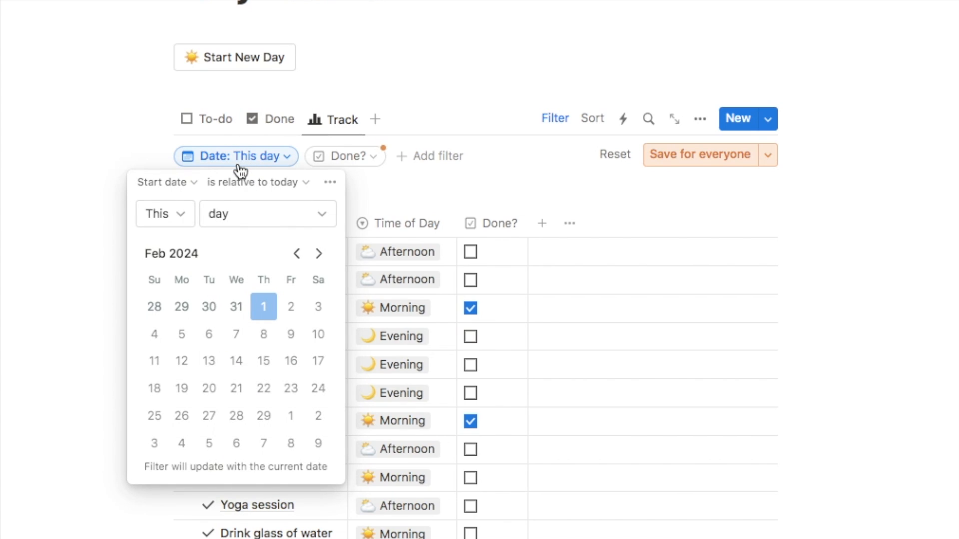
click(330, 183)
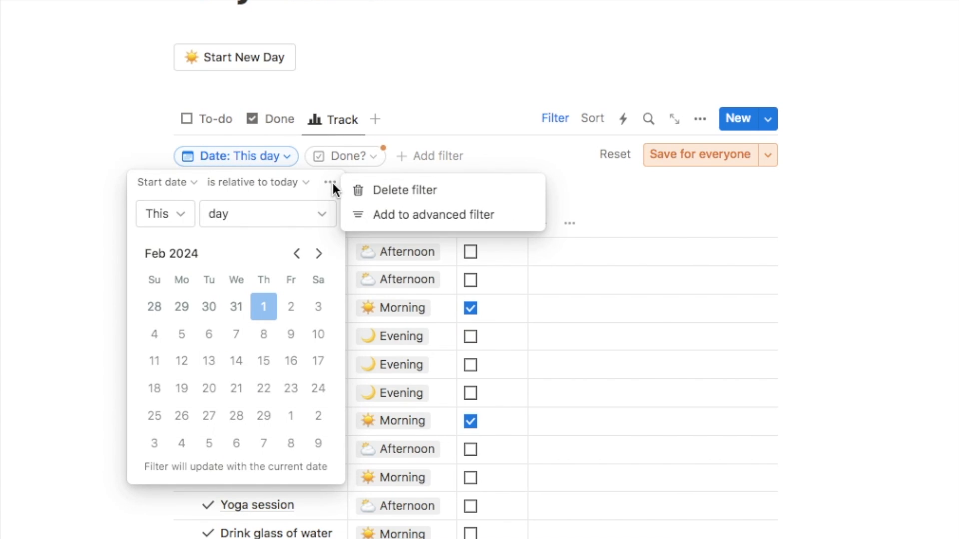
click(383, 192)
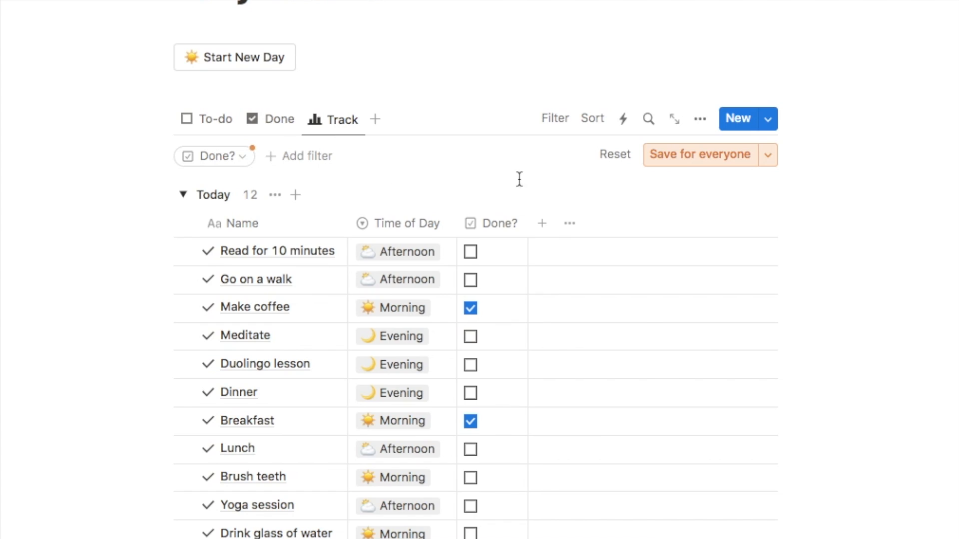
click(668, 164)
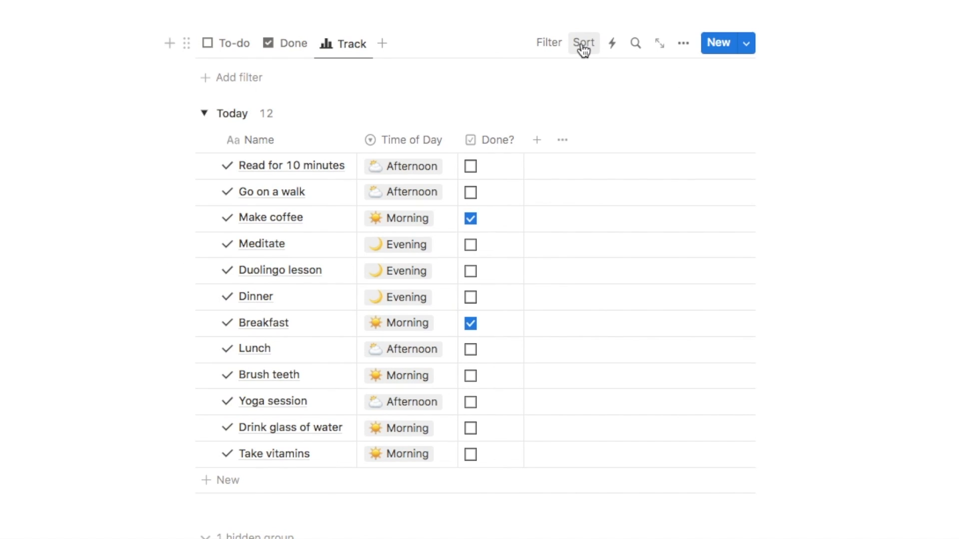
- Sort the Track table by Time of Day in Descending order and save the sort for everyone
click(582, 44)
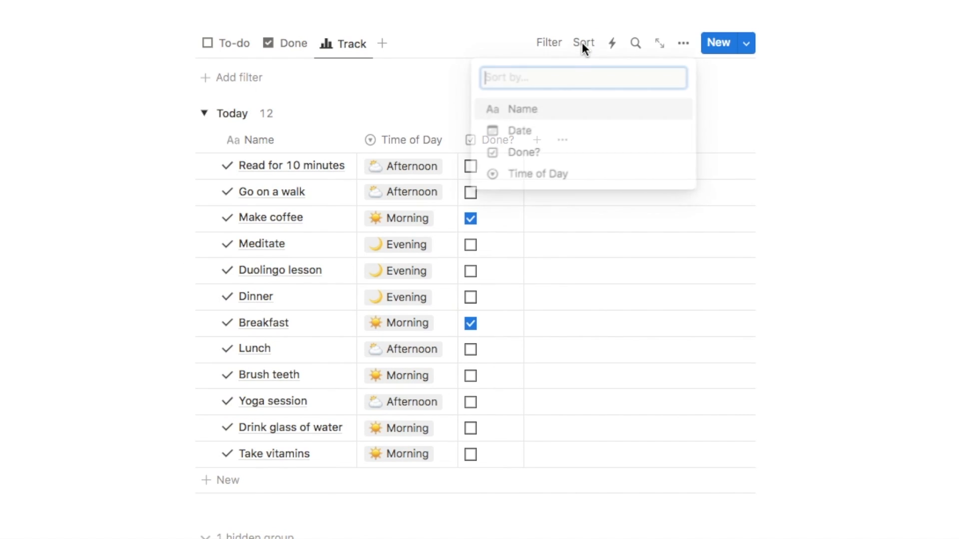
click(537, 179)
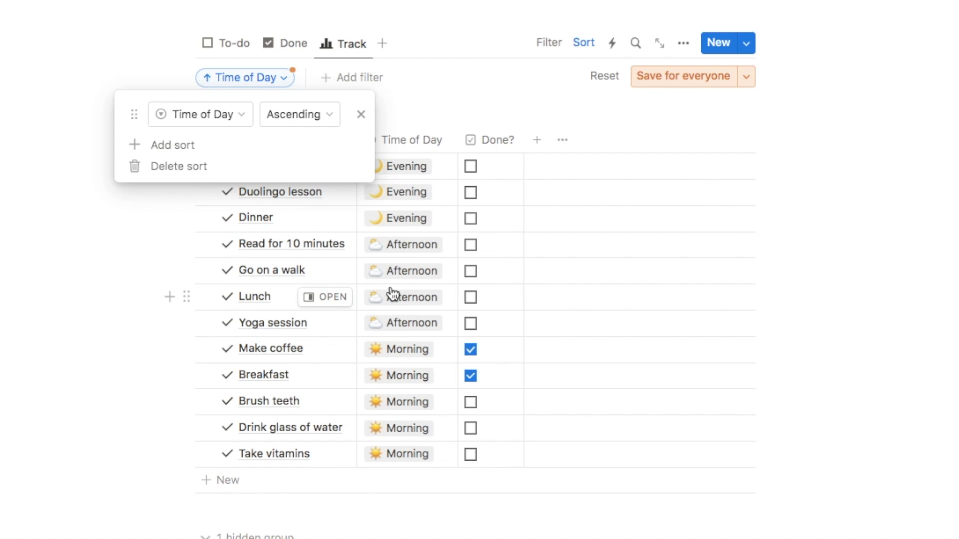
click(292, 119)
click(278, 166)
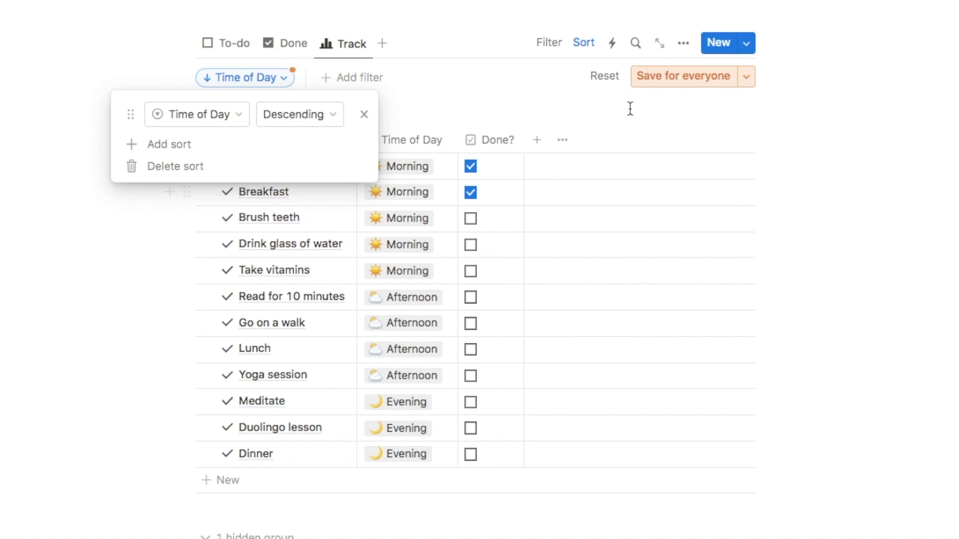
click(657, 81)
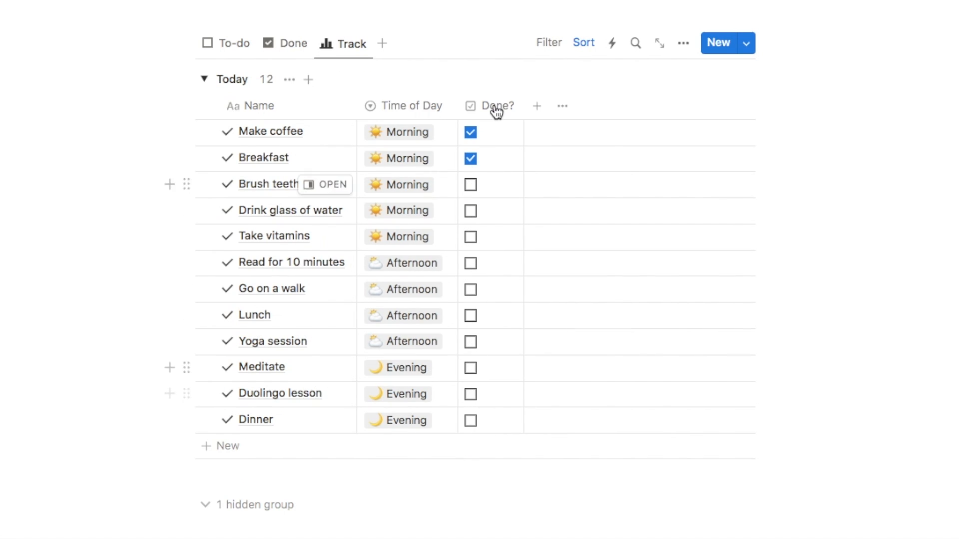
- Add a Percent checked calculation below the Done? column of the Today group
mouse_move(465, 480)
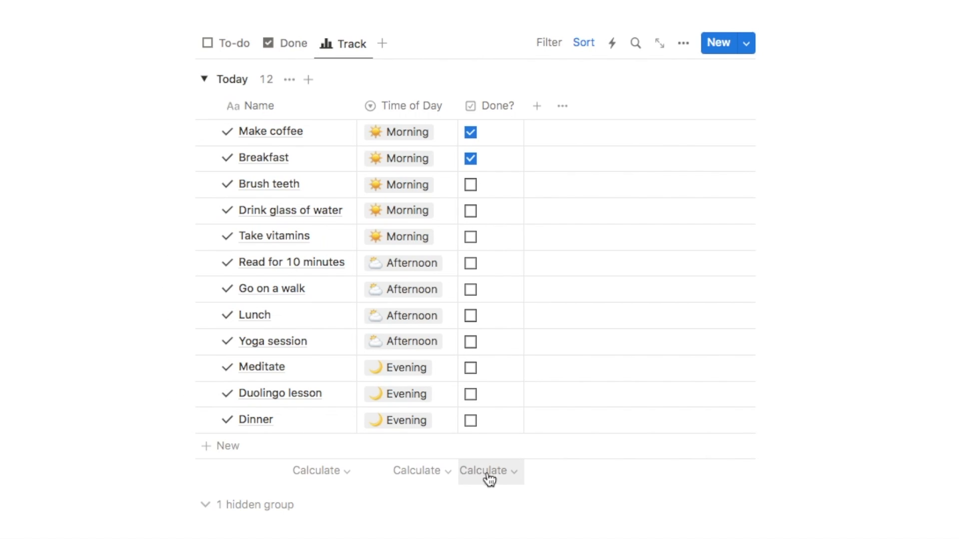
click(488, 477)
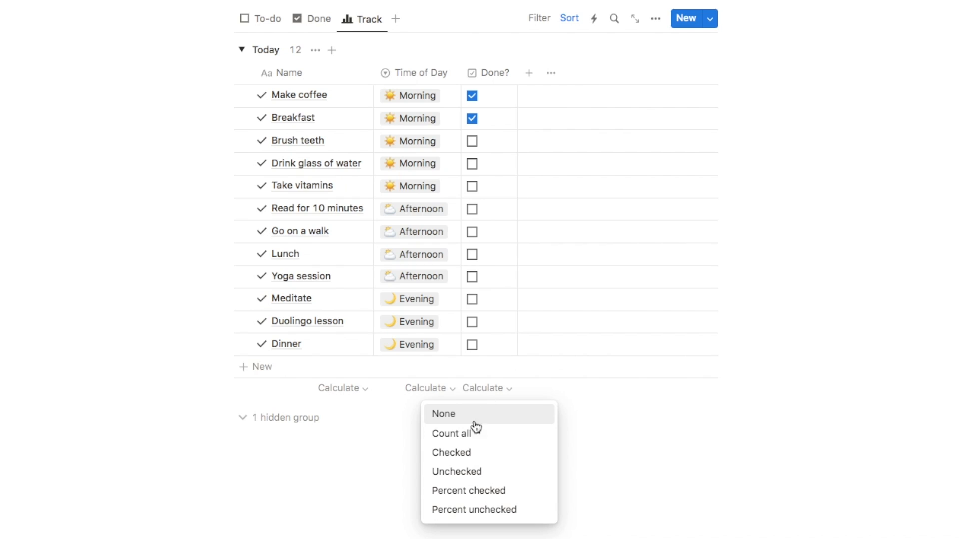
click(468, 492)
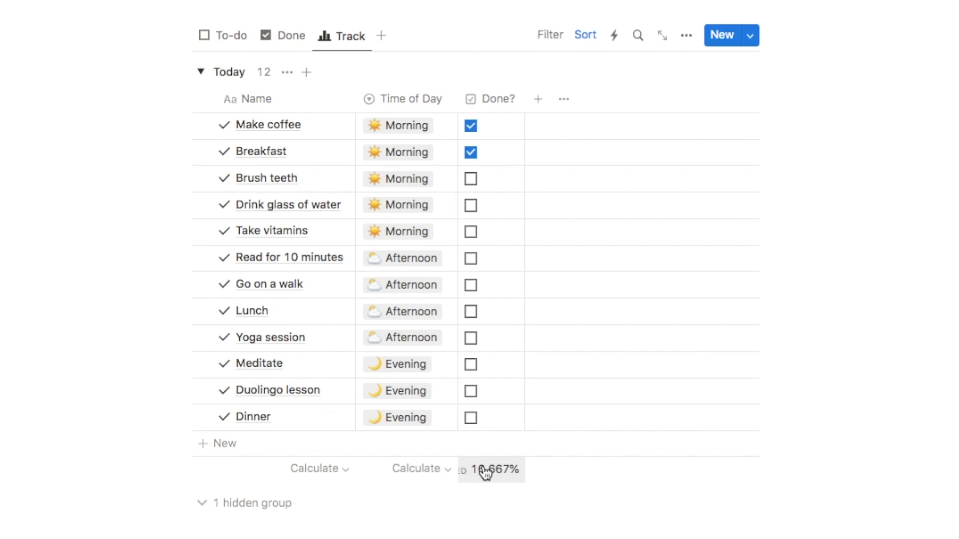
- Mark all remaining tasks in the Today group as done, from "Brush teeth" through "Dinner"
click(471, 179)
click(471, 205)
click(470, 234)
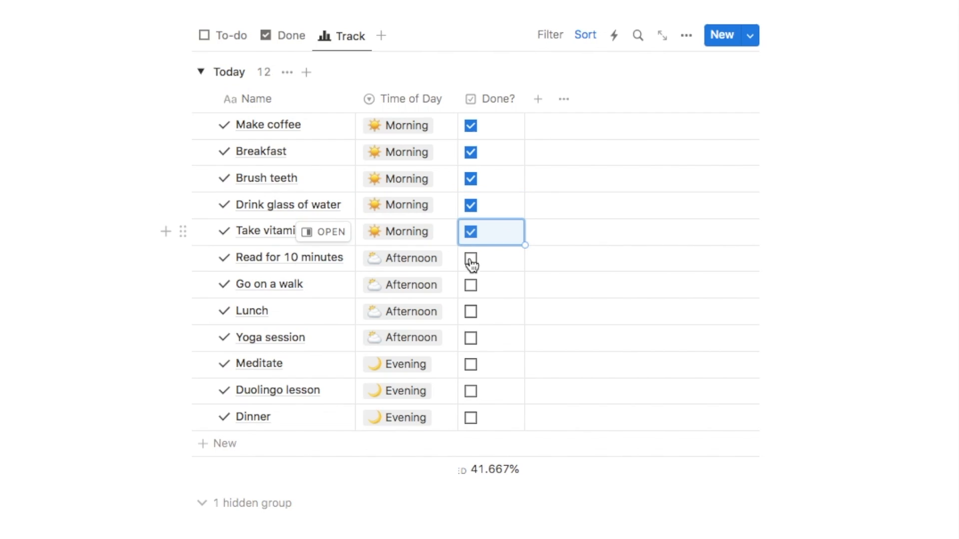
click(470, 259)
click(470, 285)
click(471, 312)
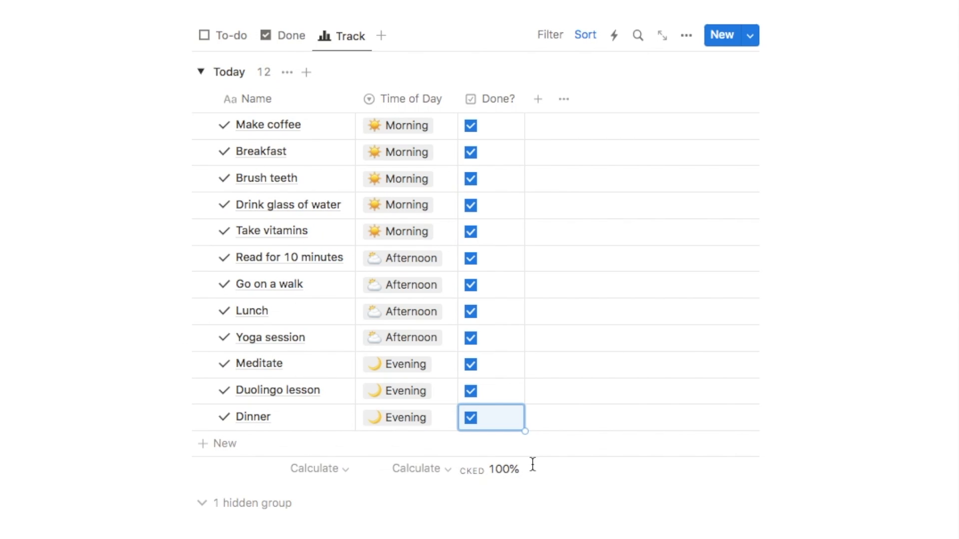
- Set the Today group's header calculation in the Track view to Percent checked for the Done? property
click(265, 73)
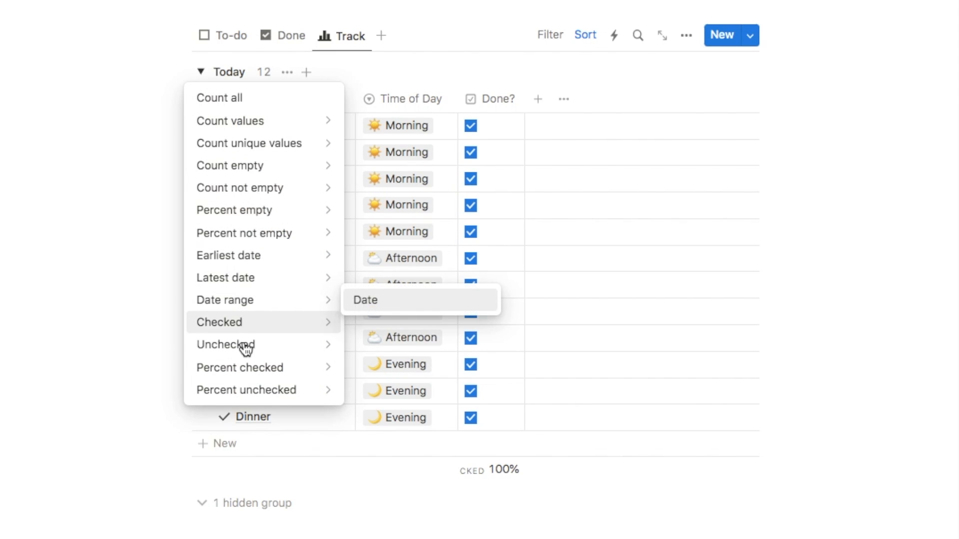
mouse_move(244, 371)
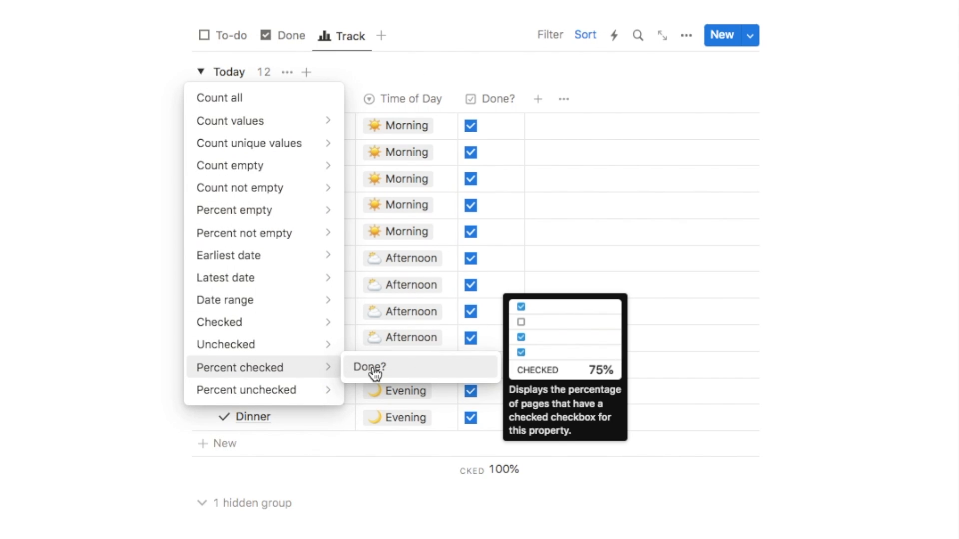
click(378, 372)
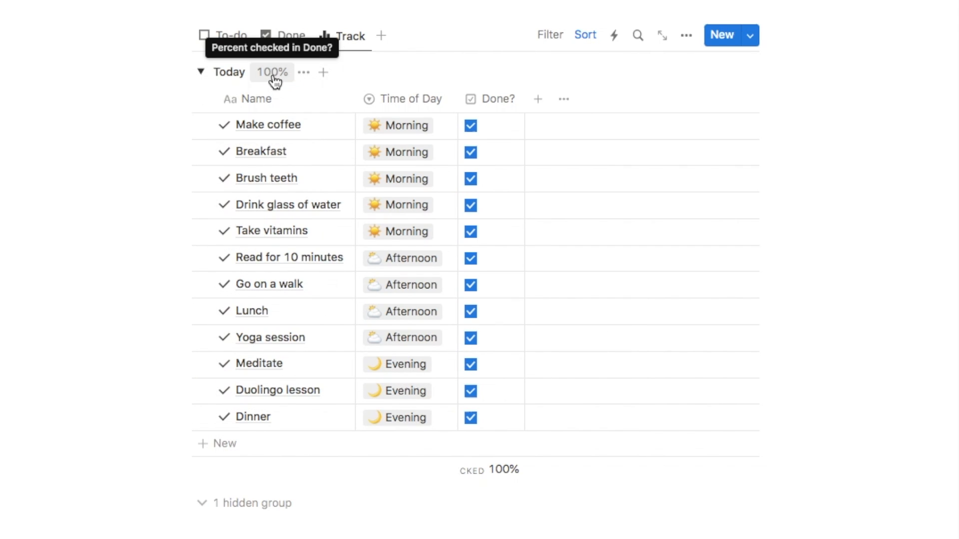
- Mark Dinner and Duolingo lesson in the Today group as not done
click(472, 419)
click(472, 392)
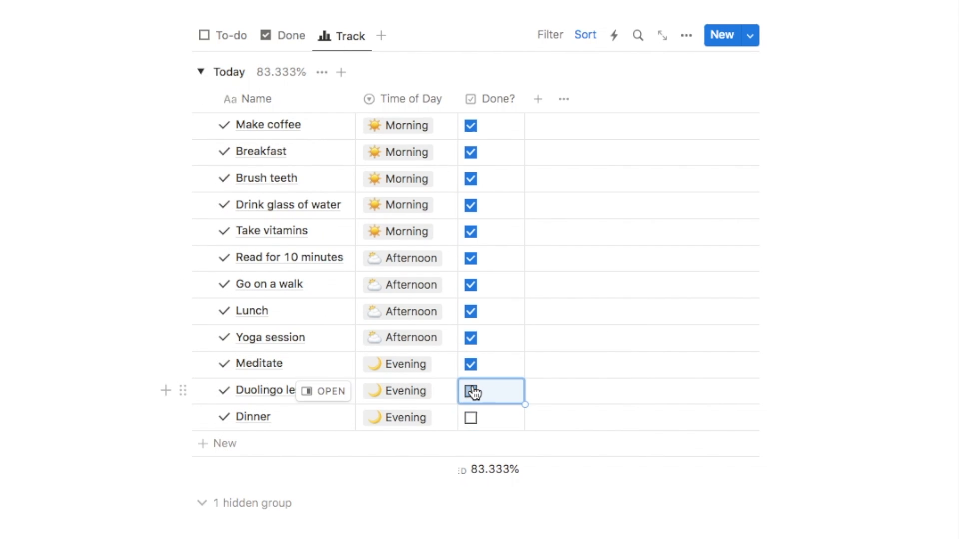
click(471, 392)
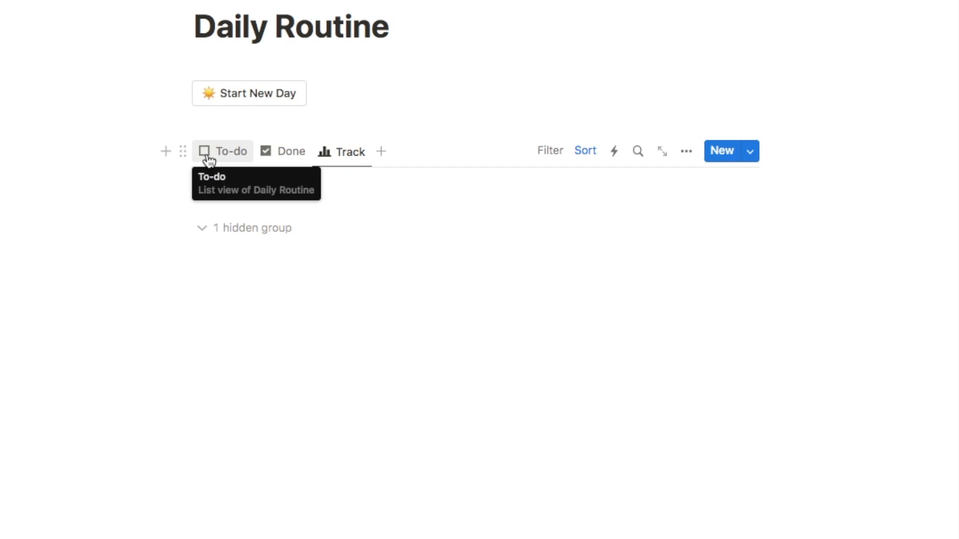
- Start a new day from the To-do view and mark Make coffee, Breakfast, Brush teeth, Drink glass of water and Read for 10 minutes as done
click(210, 155)
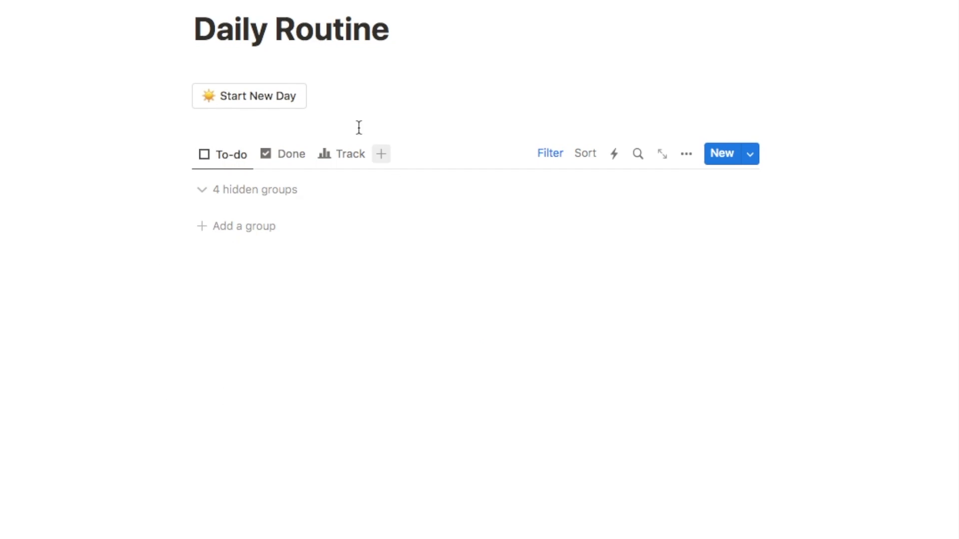
click(235, 108)
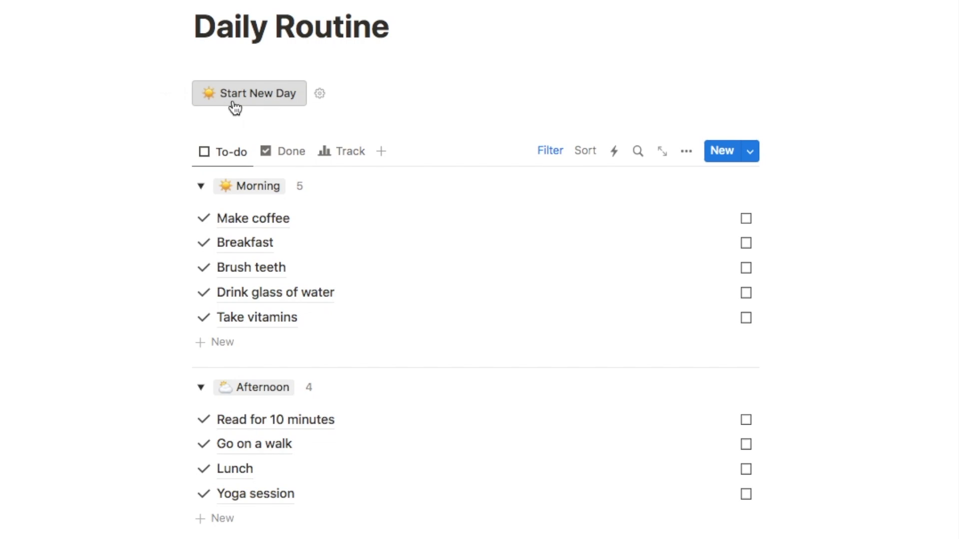
scroll(102, 250, down, 3)
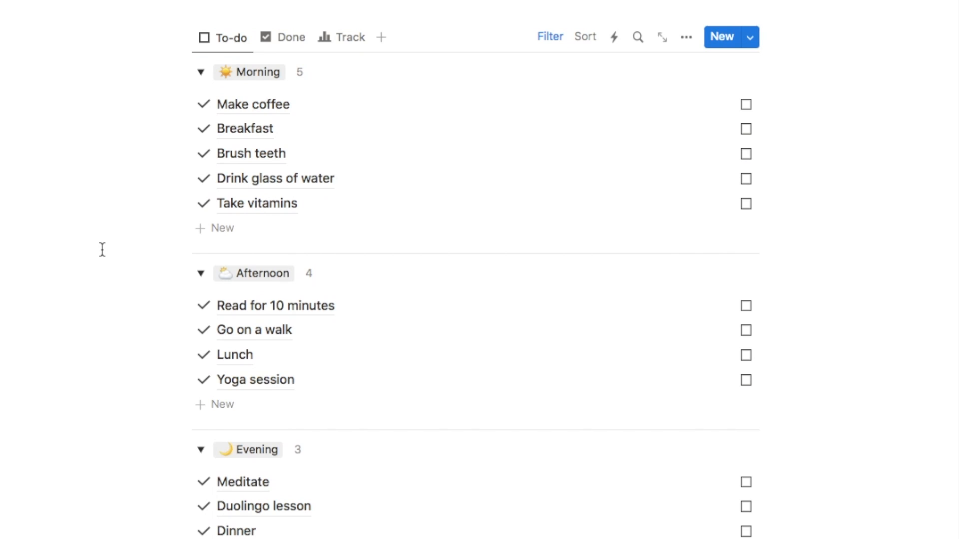
click(747, 106)
click(747, 107)
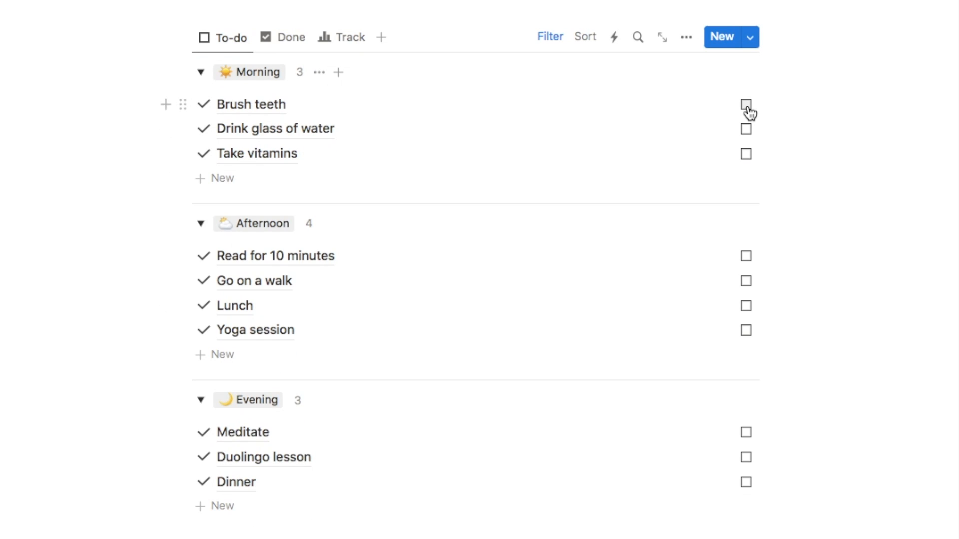
click(747, 106)
click(746, 106)
click(746, 207)
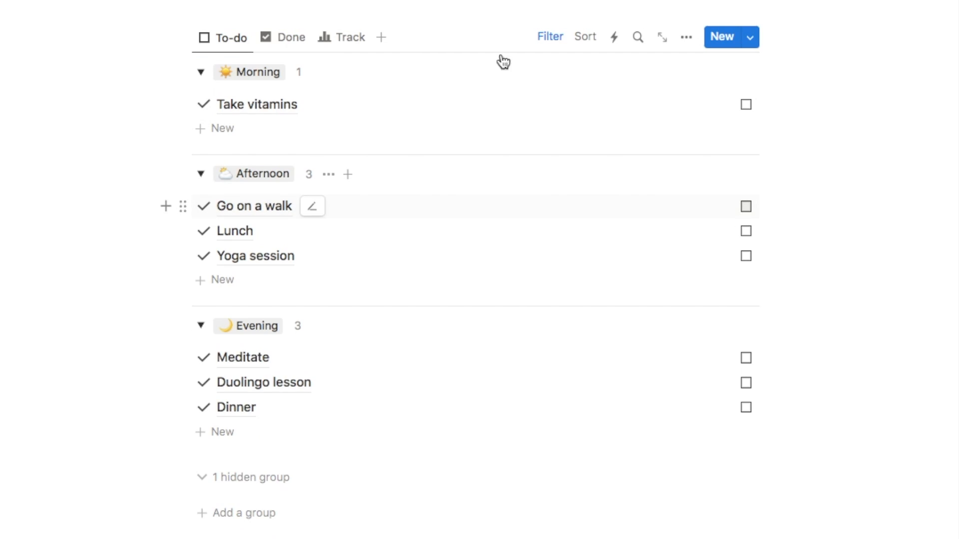
click(746, 206)
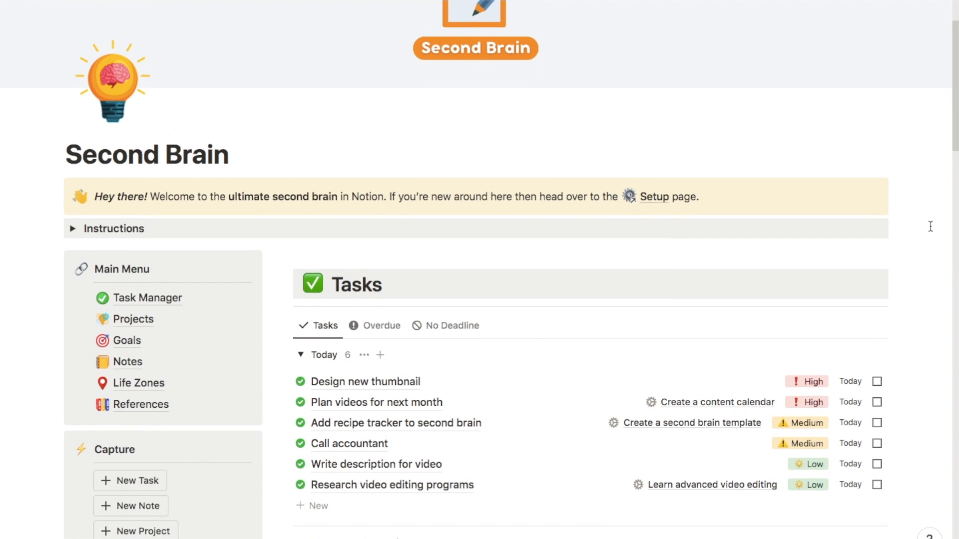
- Look through the Tasks, Projects and Goals sections of the Second Brain page
scroll(930, 227, down, 5)
scroll(930, 226, down, 5)
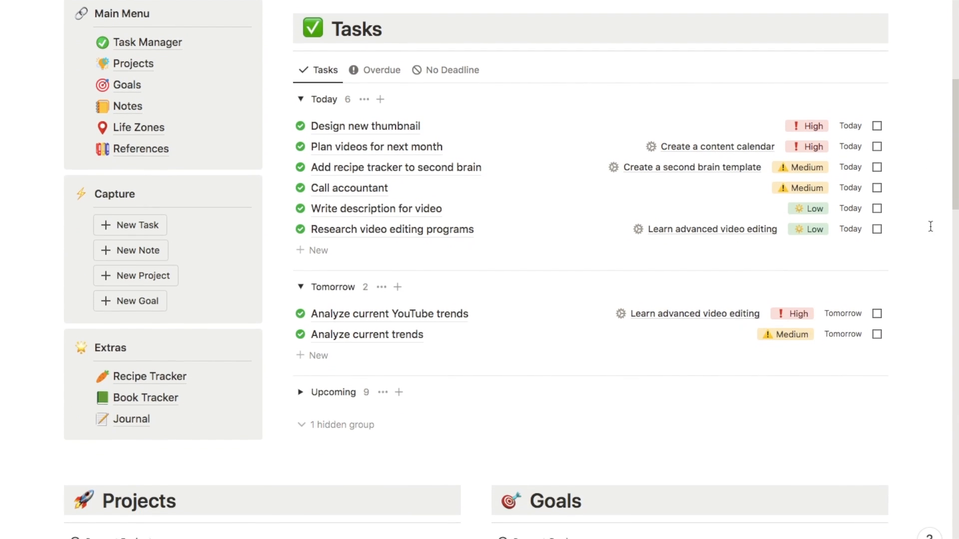
scroll(930, 226, down, 6)
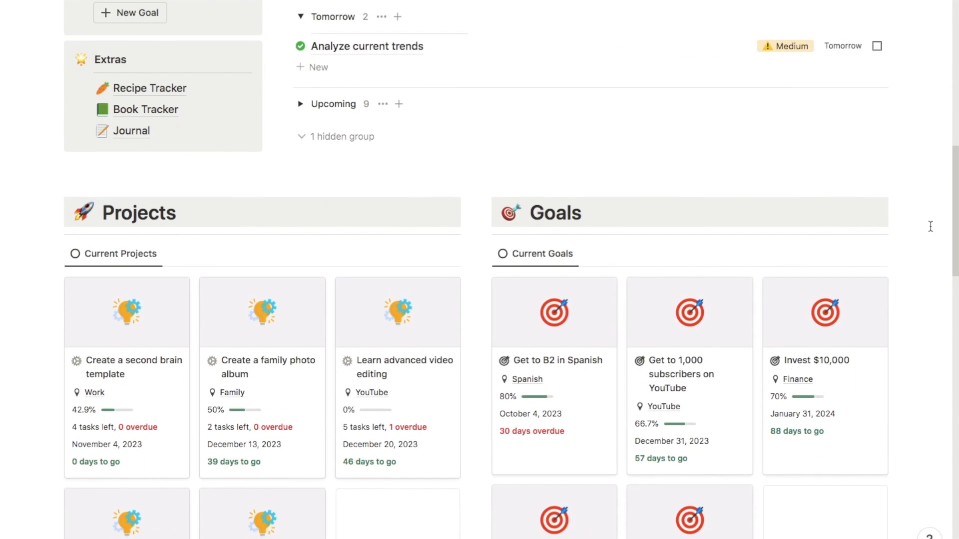
scroll(930, 227, down, 5)
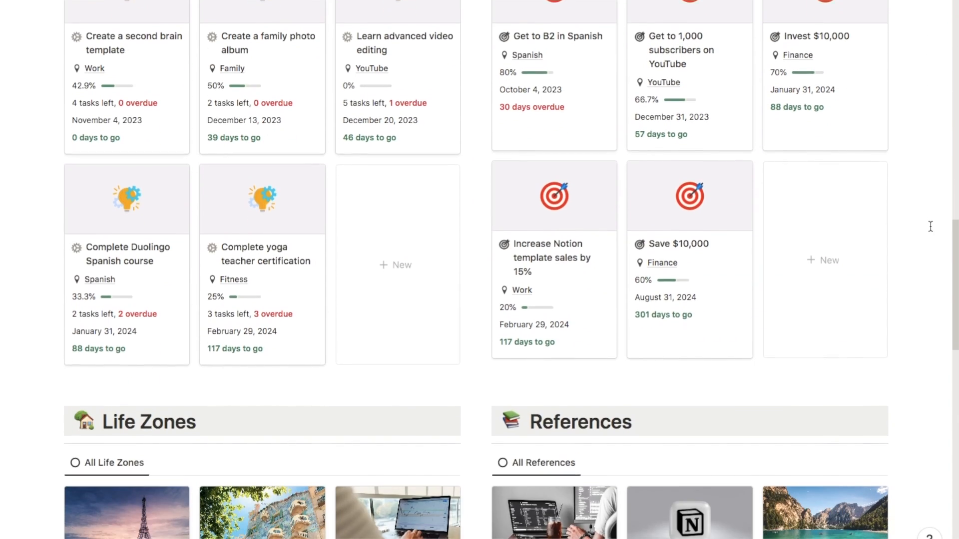